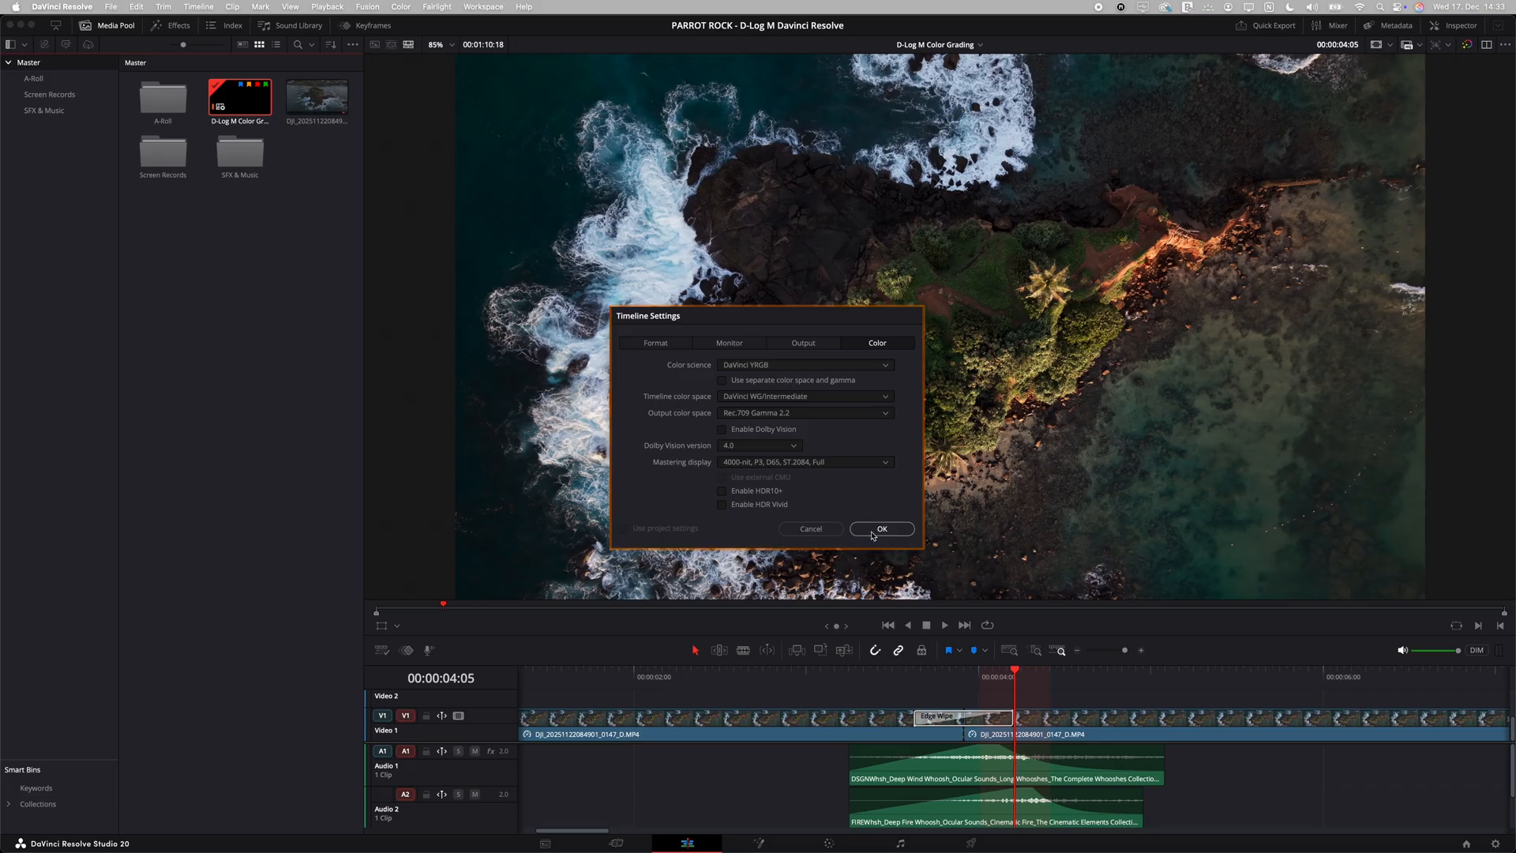
Step: Review the color management options in the project settings, including timeline color space, output color space and lookup tables
left_click(1495, 843)
left_click(519, 196)
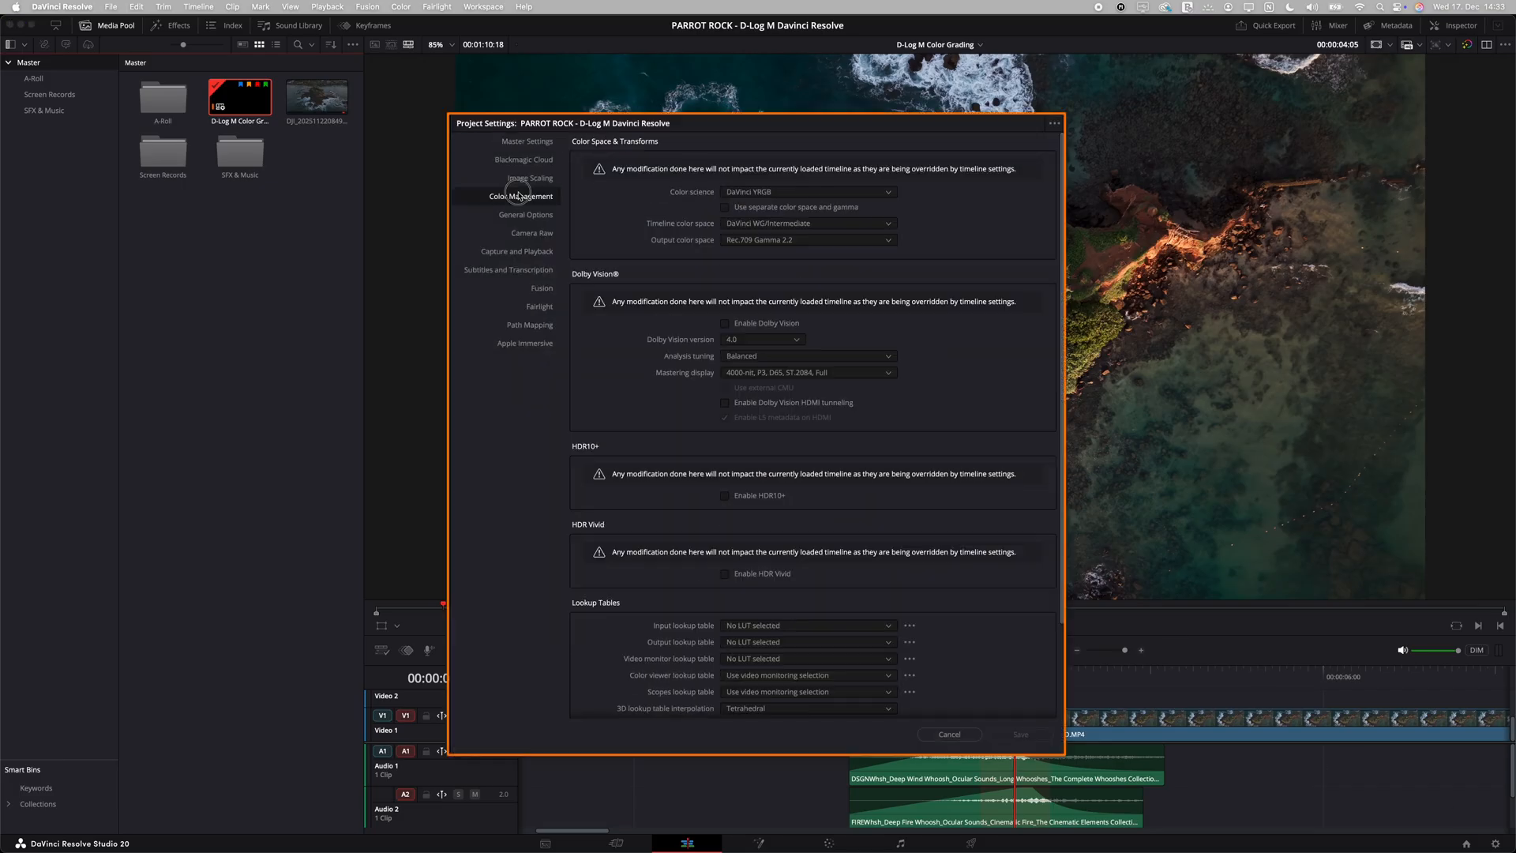
scroll(919, 445, "down", 3)
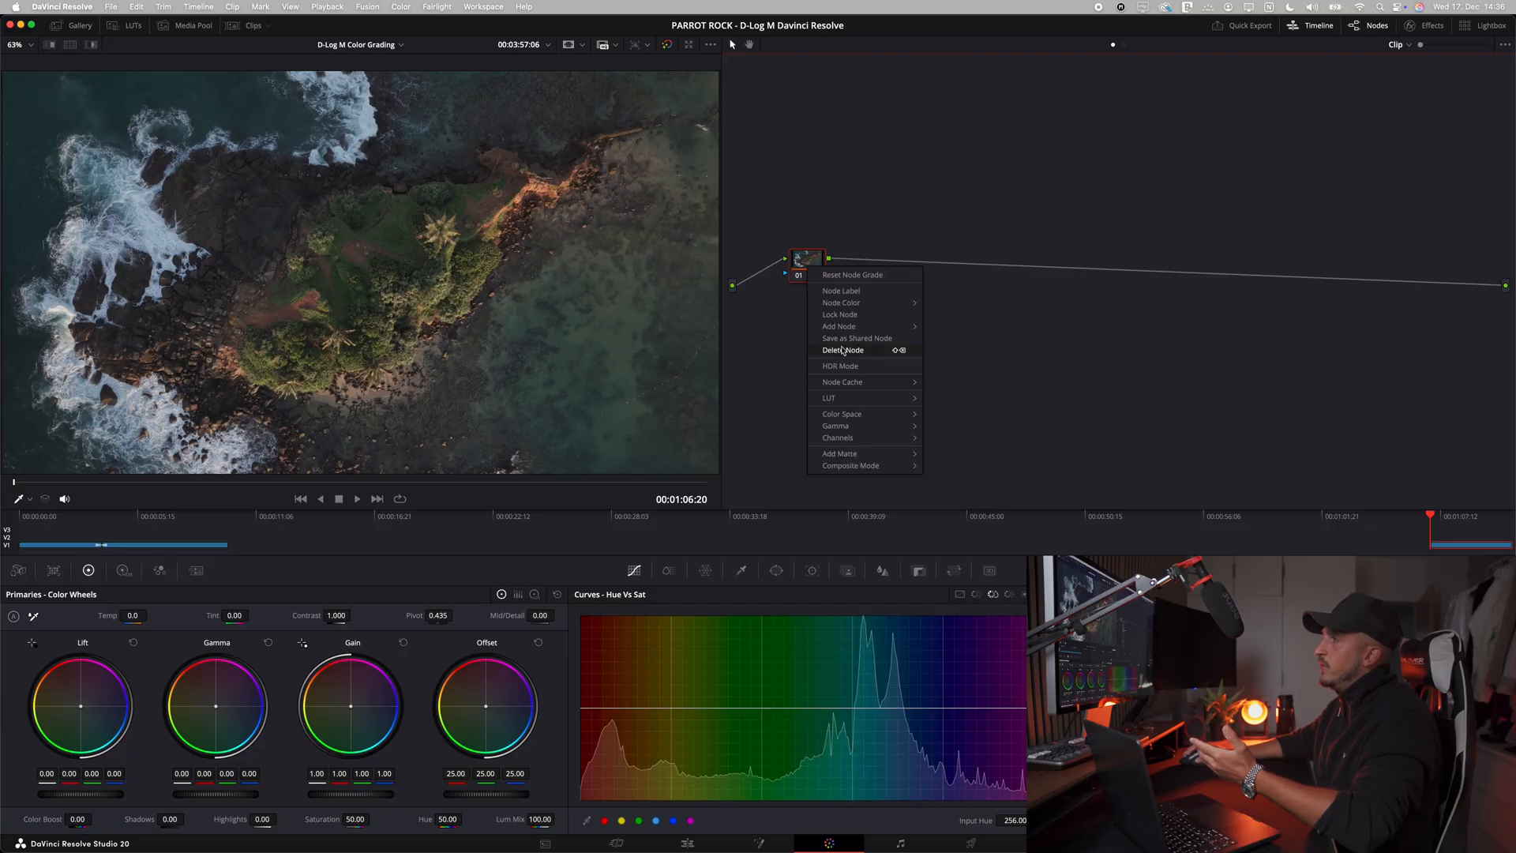
mouse_move(859, 399)
mouse_move(1037, 531)
left_click(1095, 537)
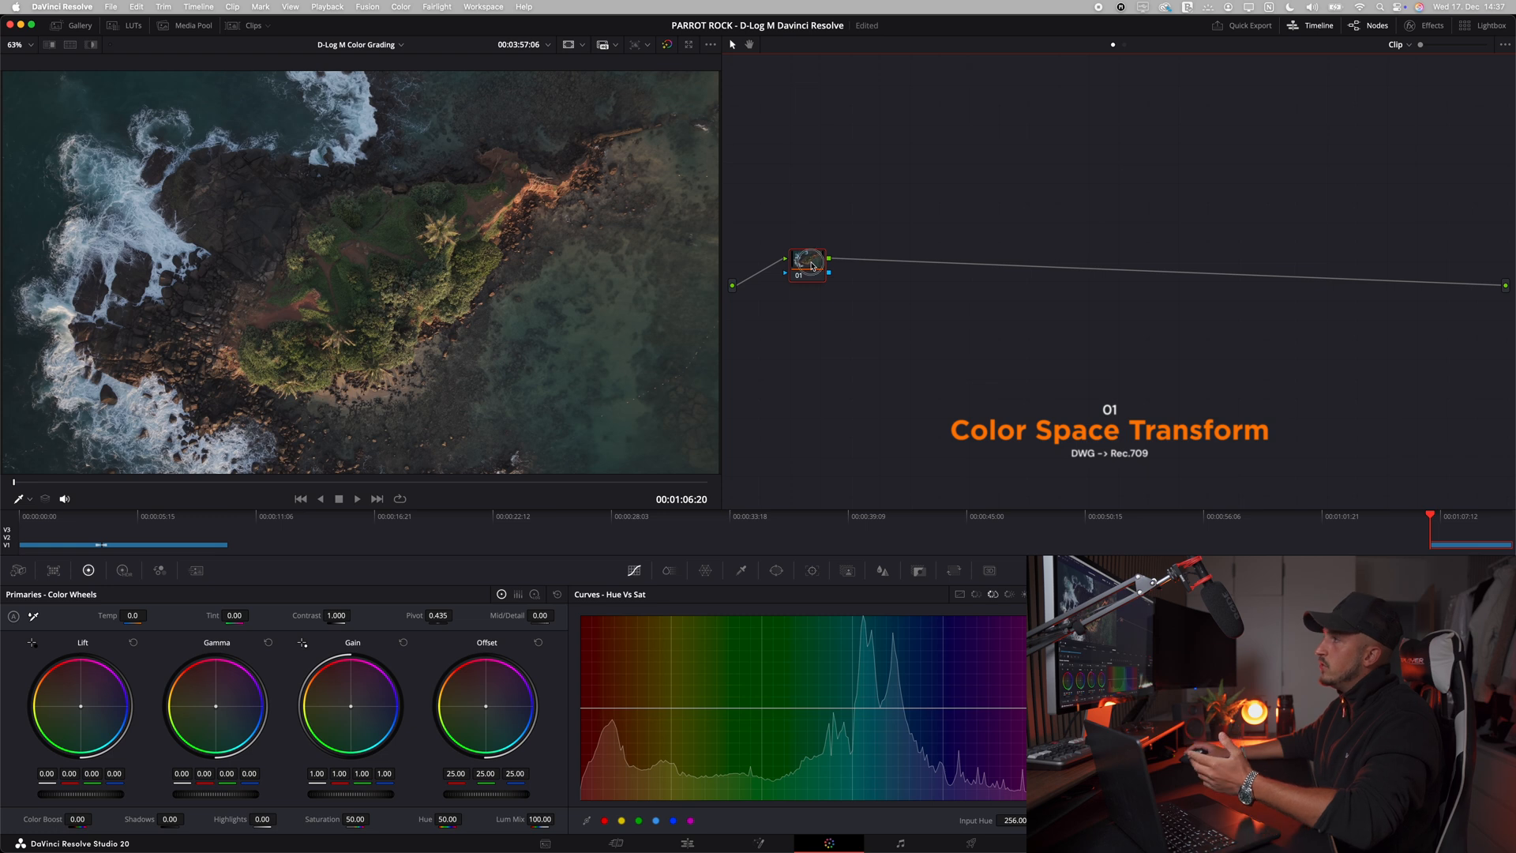
Step: Add one serial node after node 01 in the clip's node graph
key("alt+s")
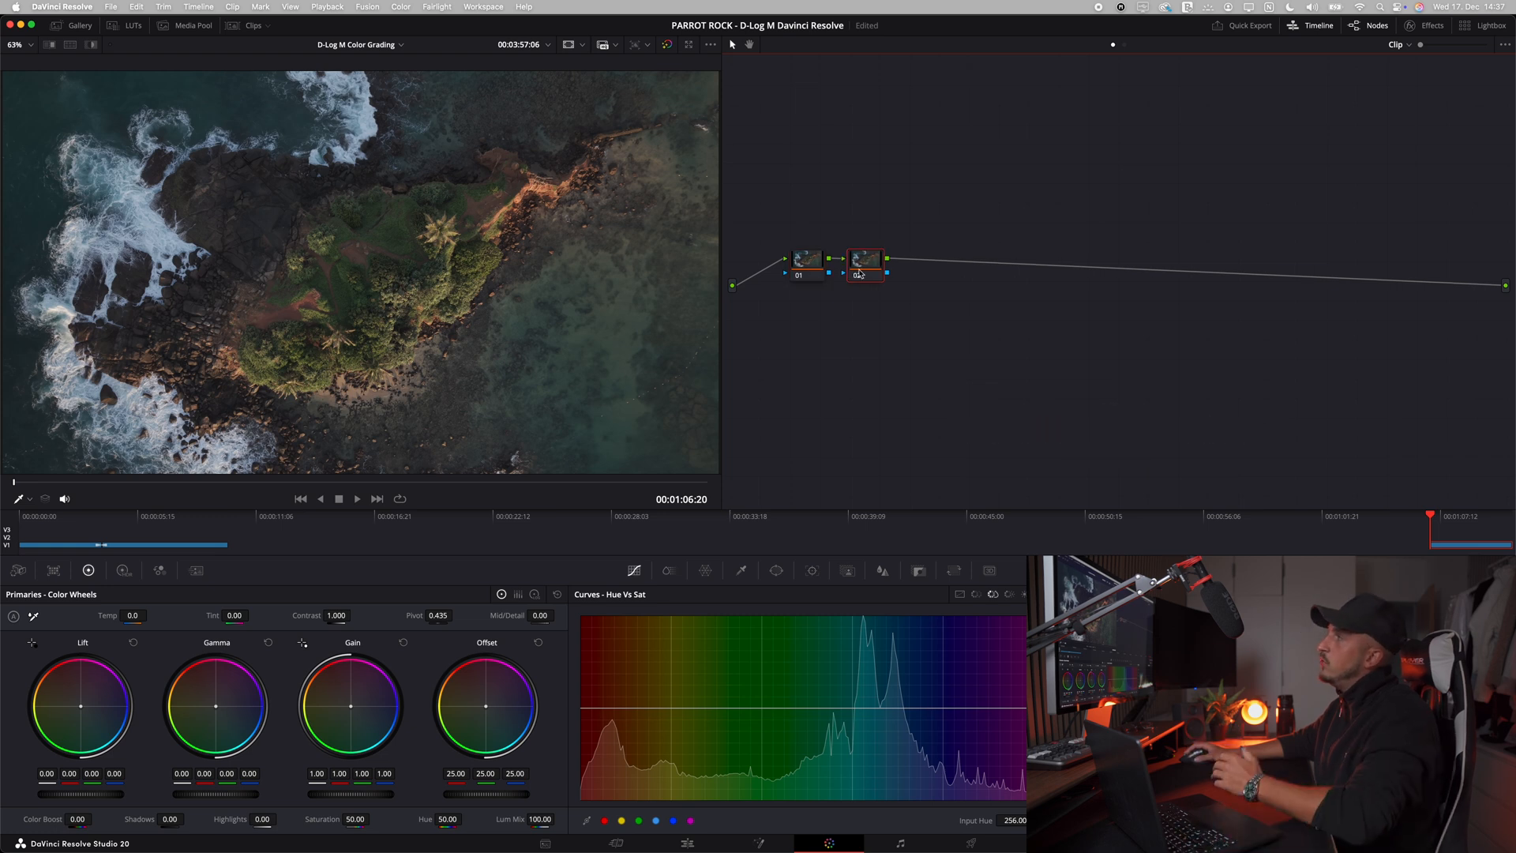
key("BackSpace")
right_click(805, 263)
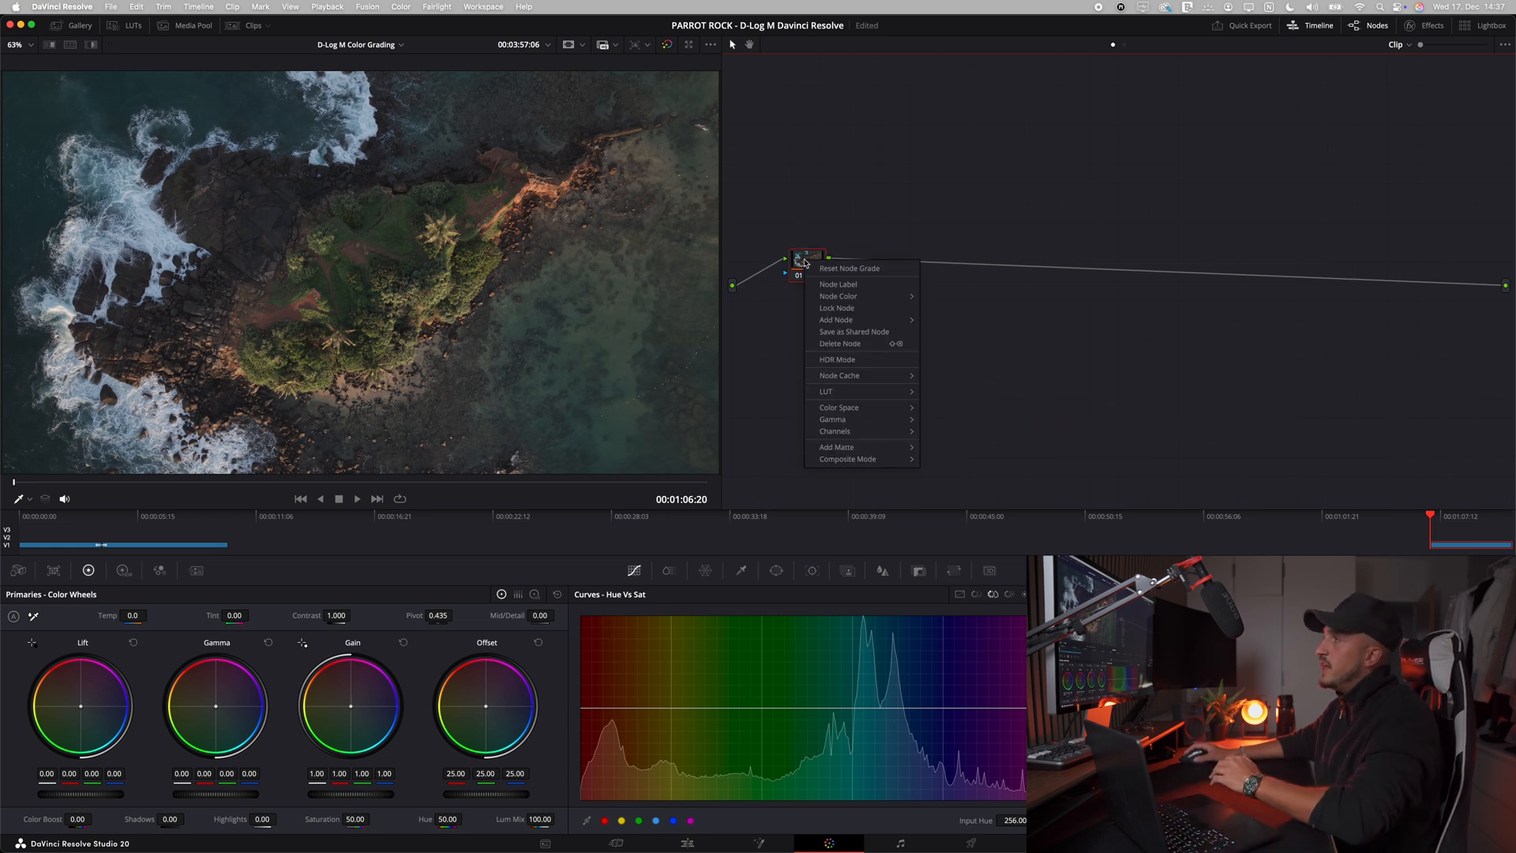
mouse_move(844, 324)
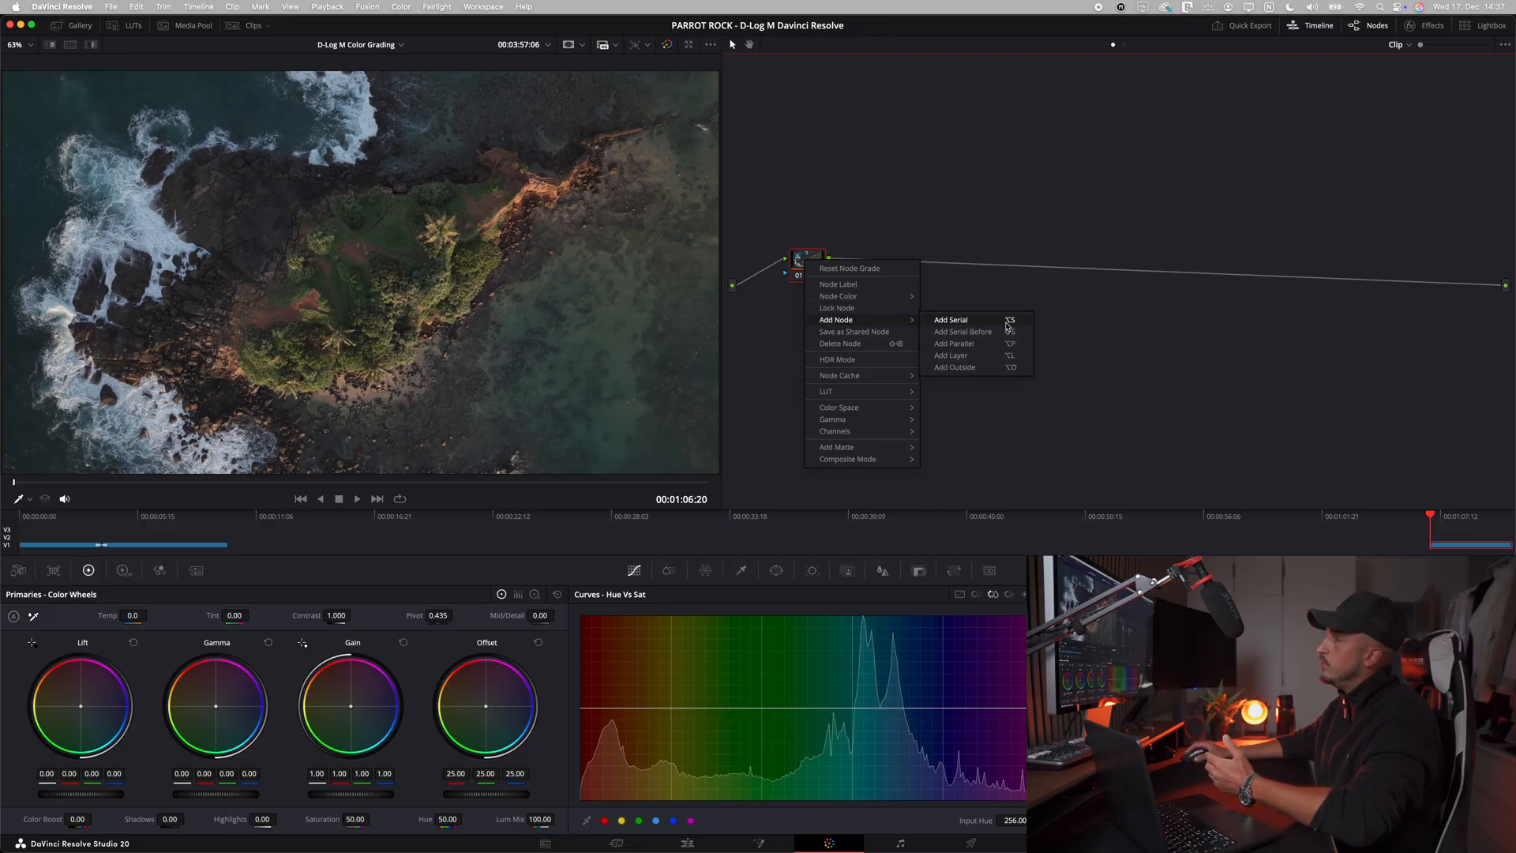
left_click(1006, 321)
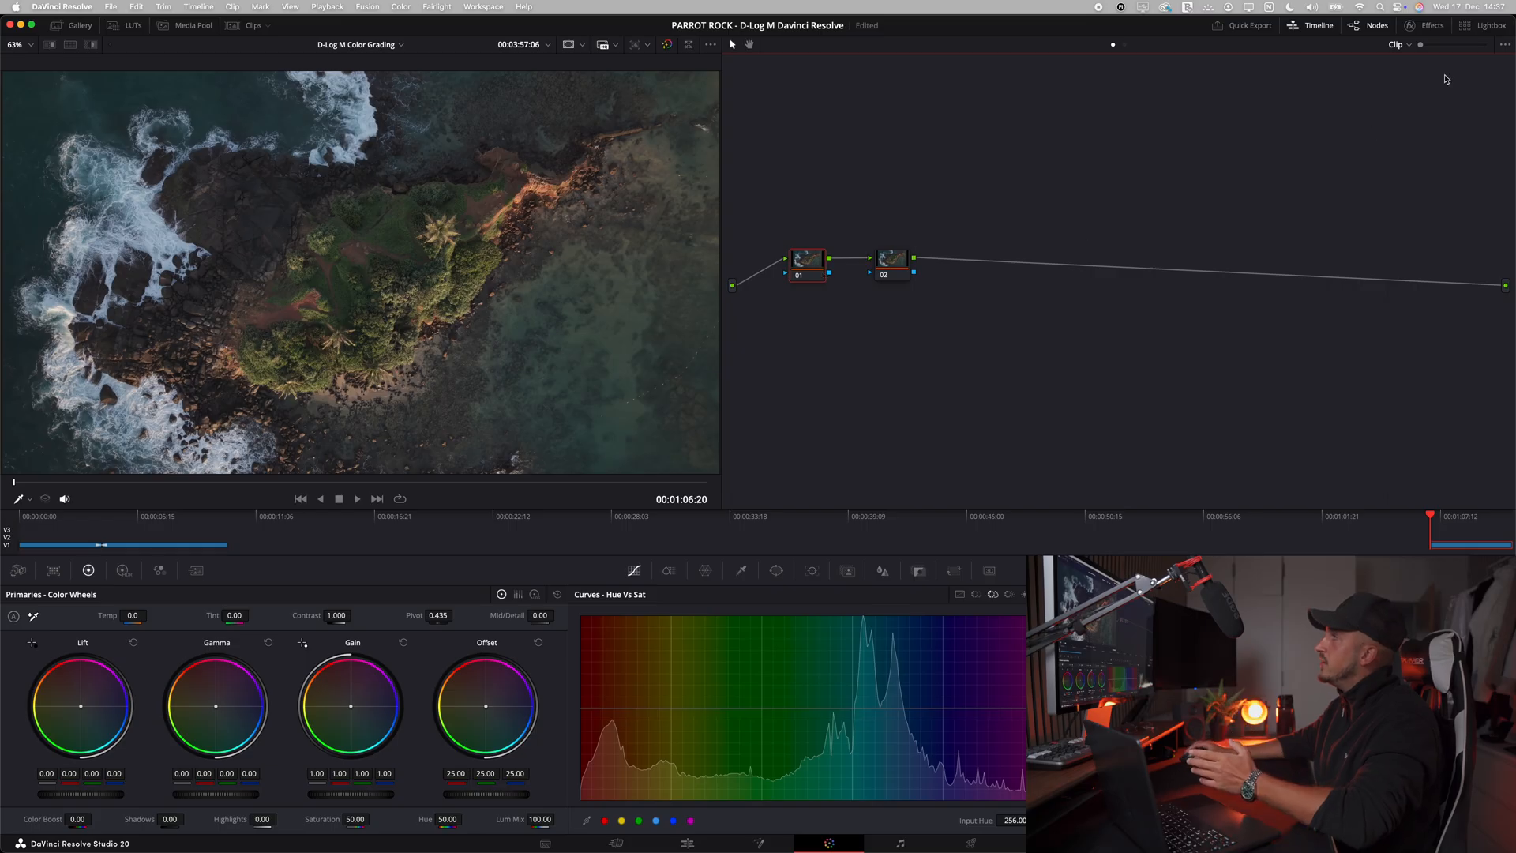
Step: Apply a Color Space Transform effect to node 01 with input color space and input gamma both set to Rec.709
left_click(1417, 27)
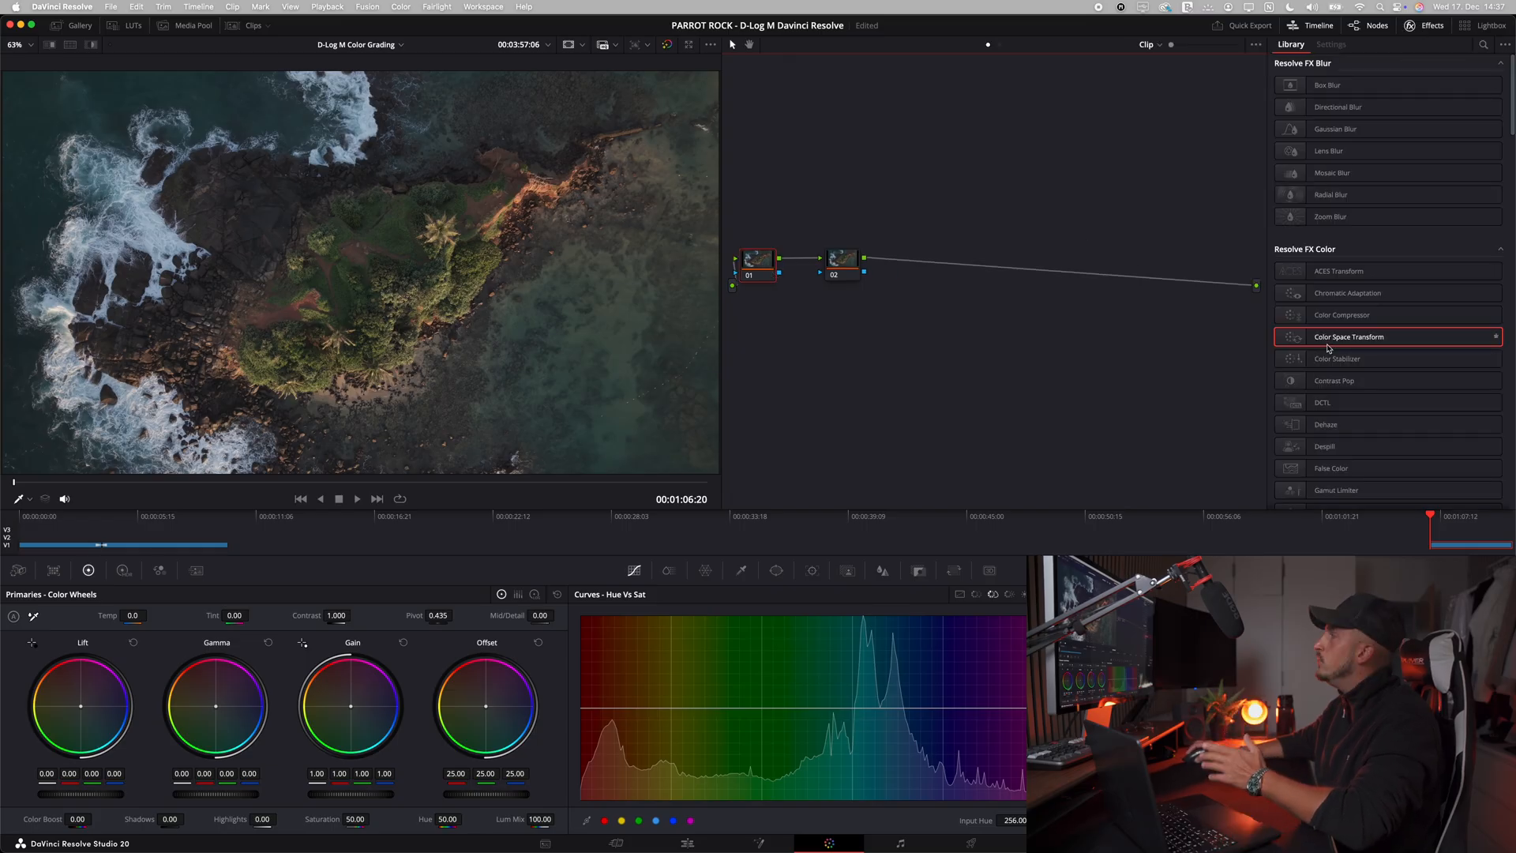
left_click_drag(1328, 341, 764, 267)
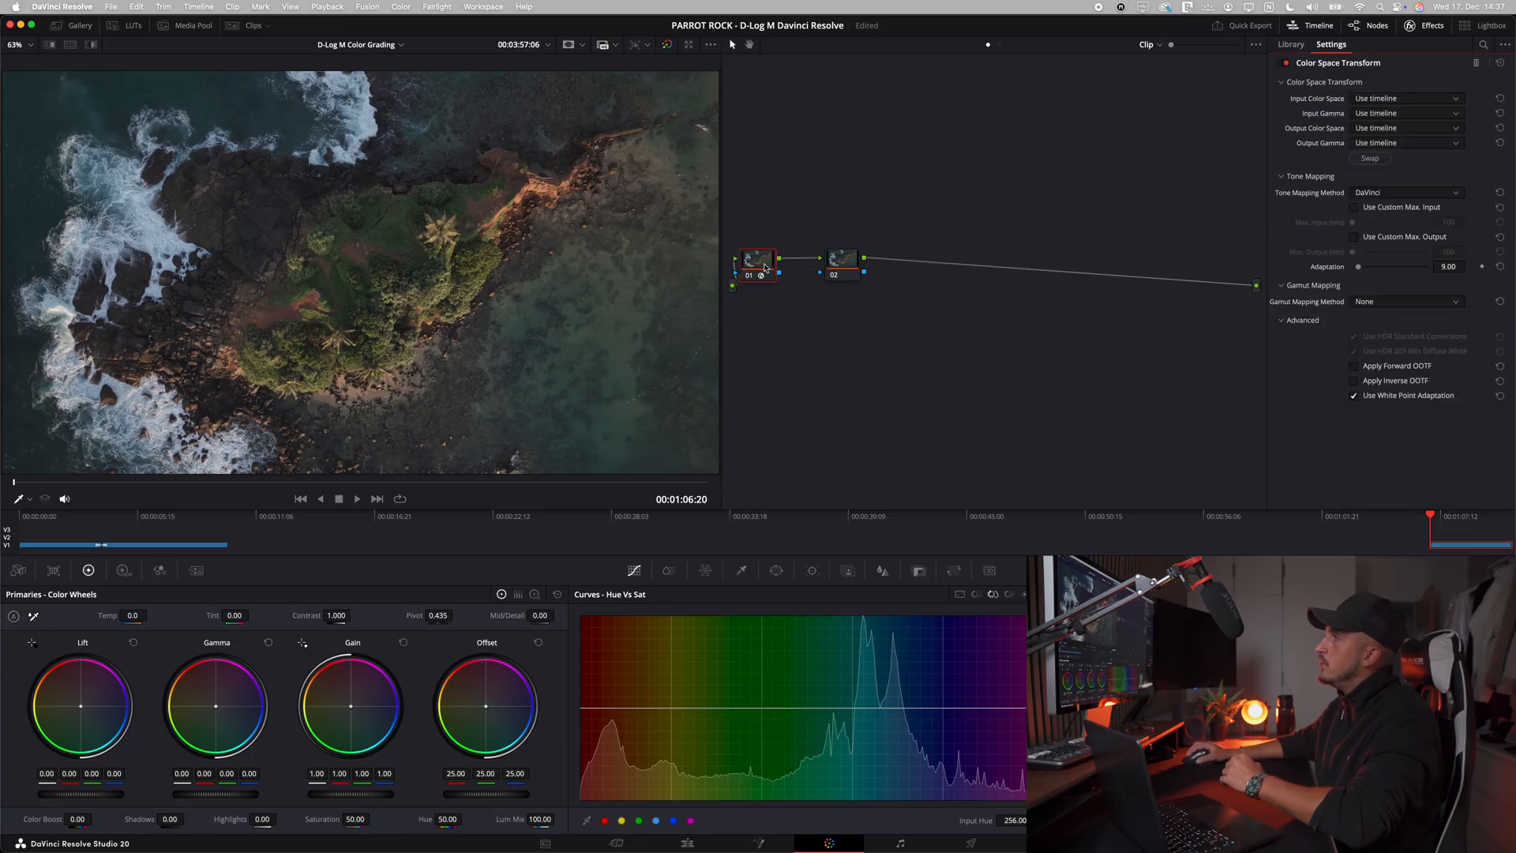
left_click(1382, 98)
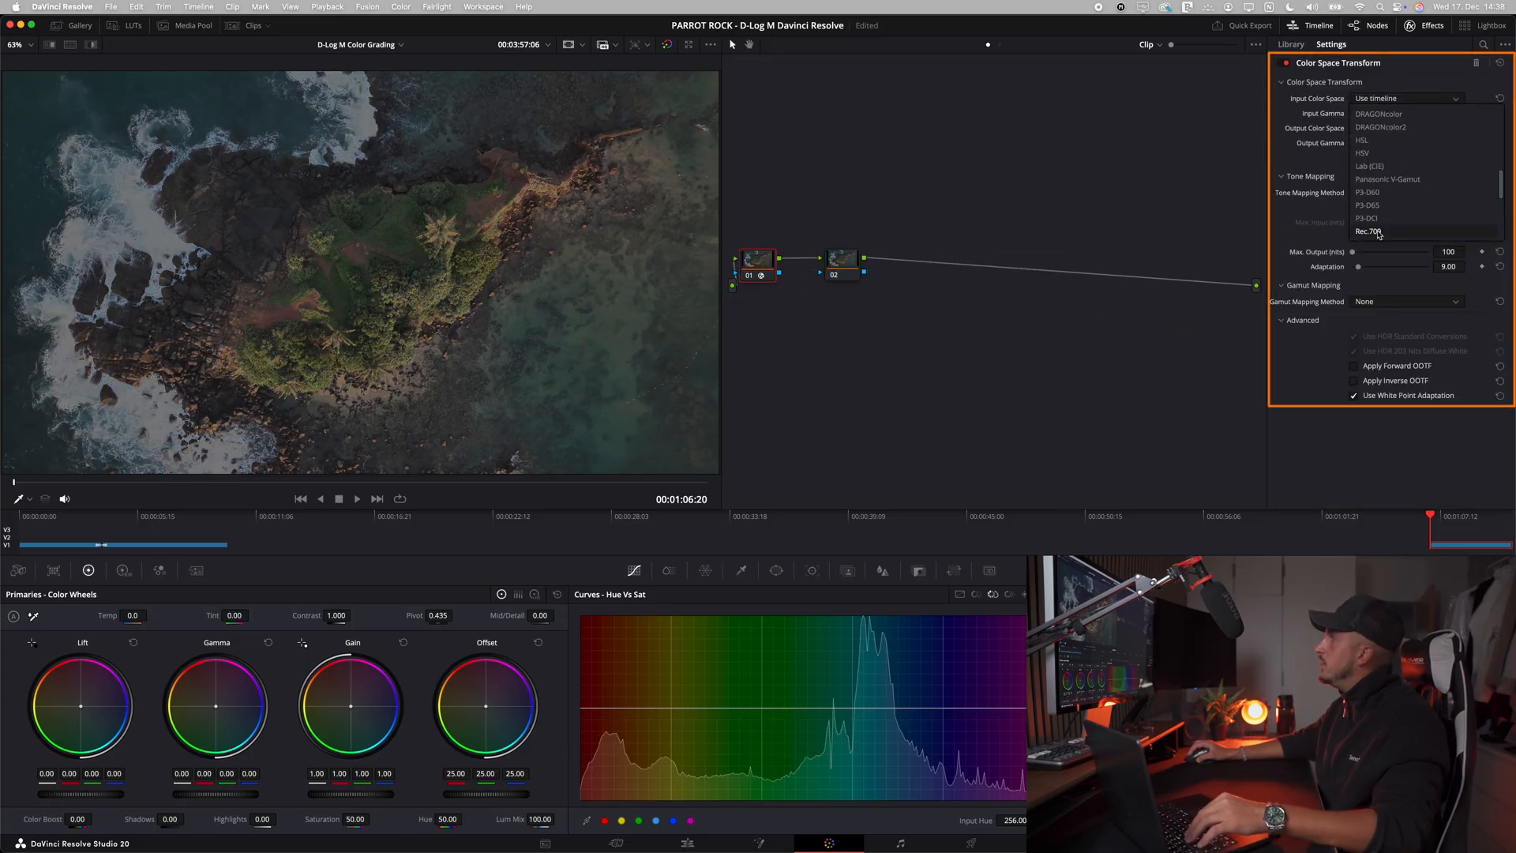
left_click(1378, 233)
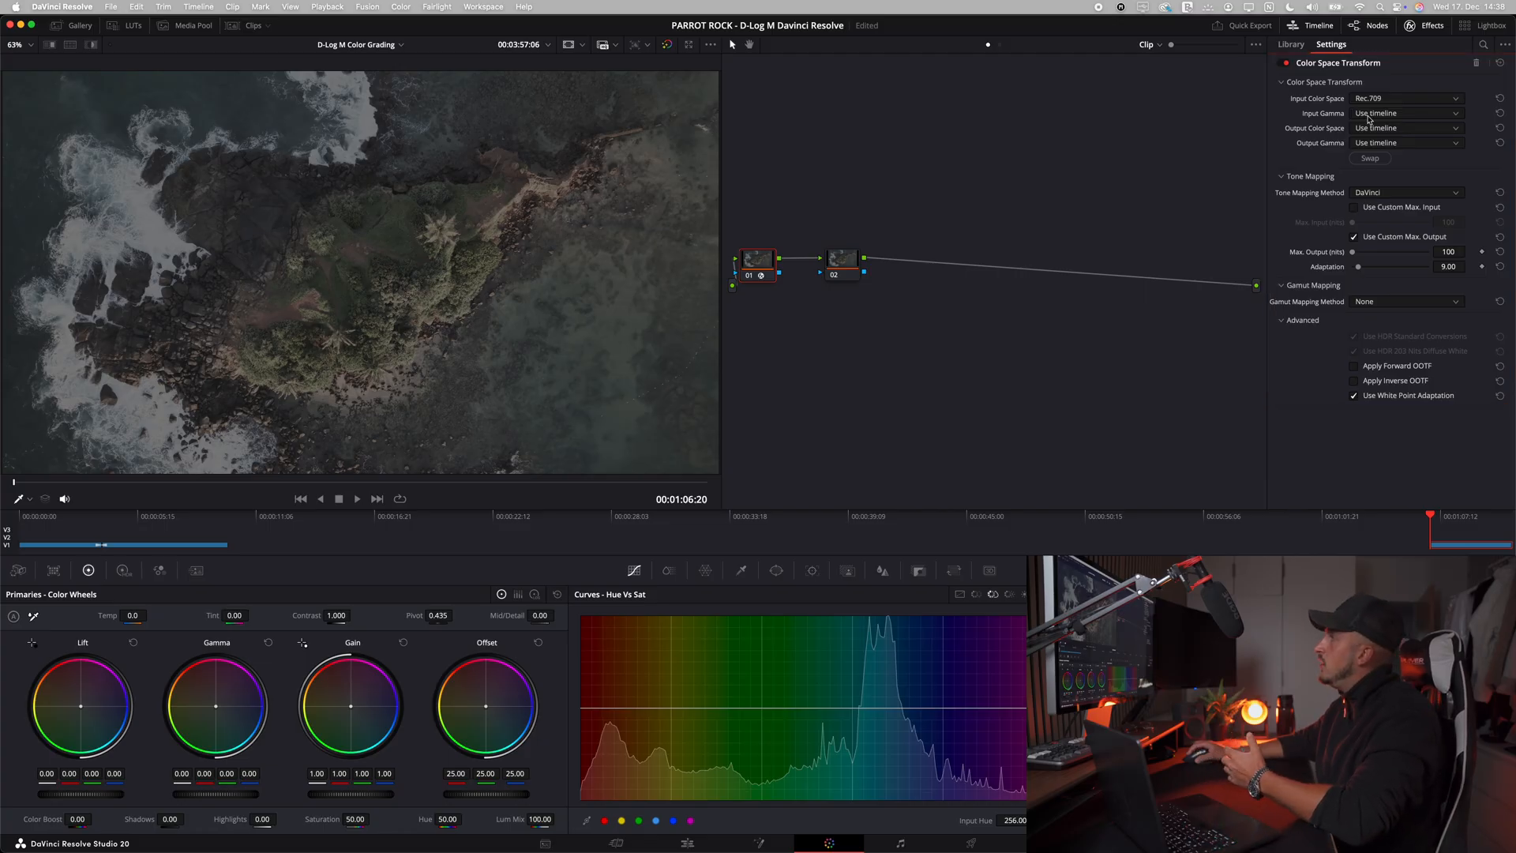
left_click(1368, 115)
key("r")
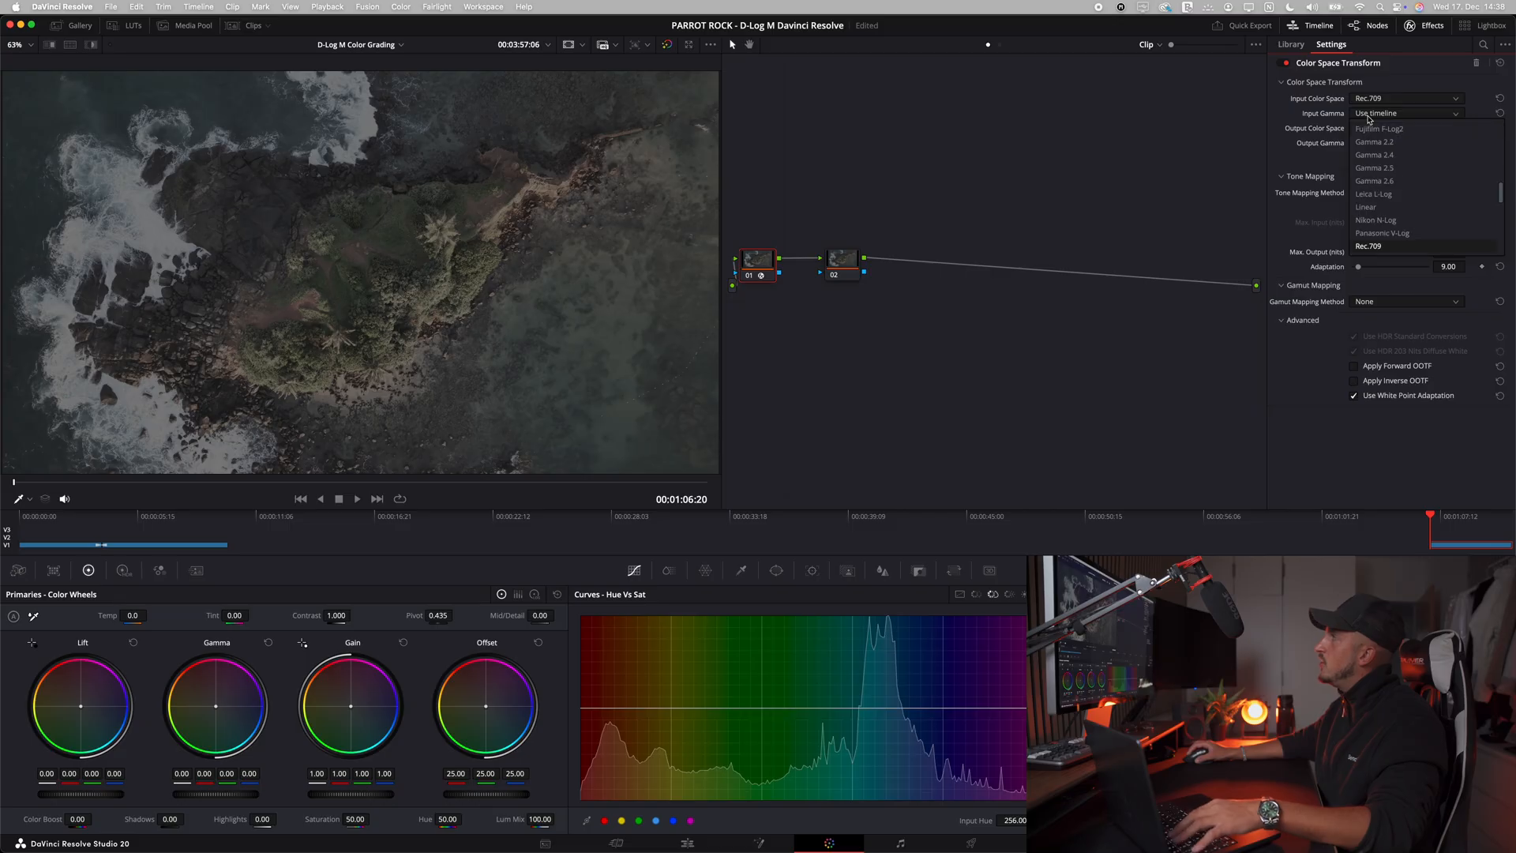
left_click(1361, 247)
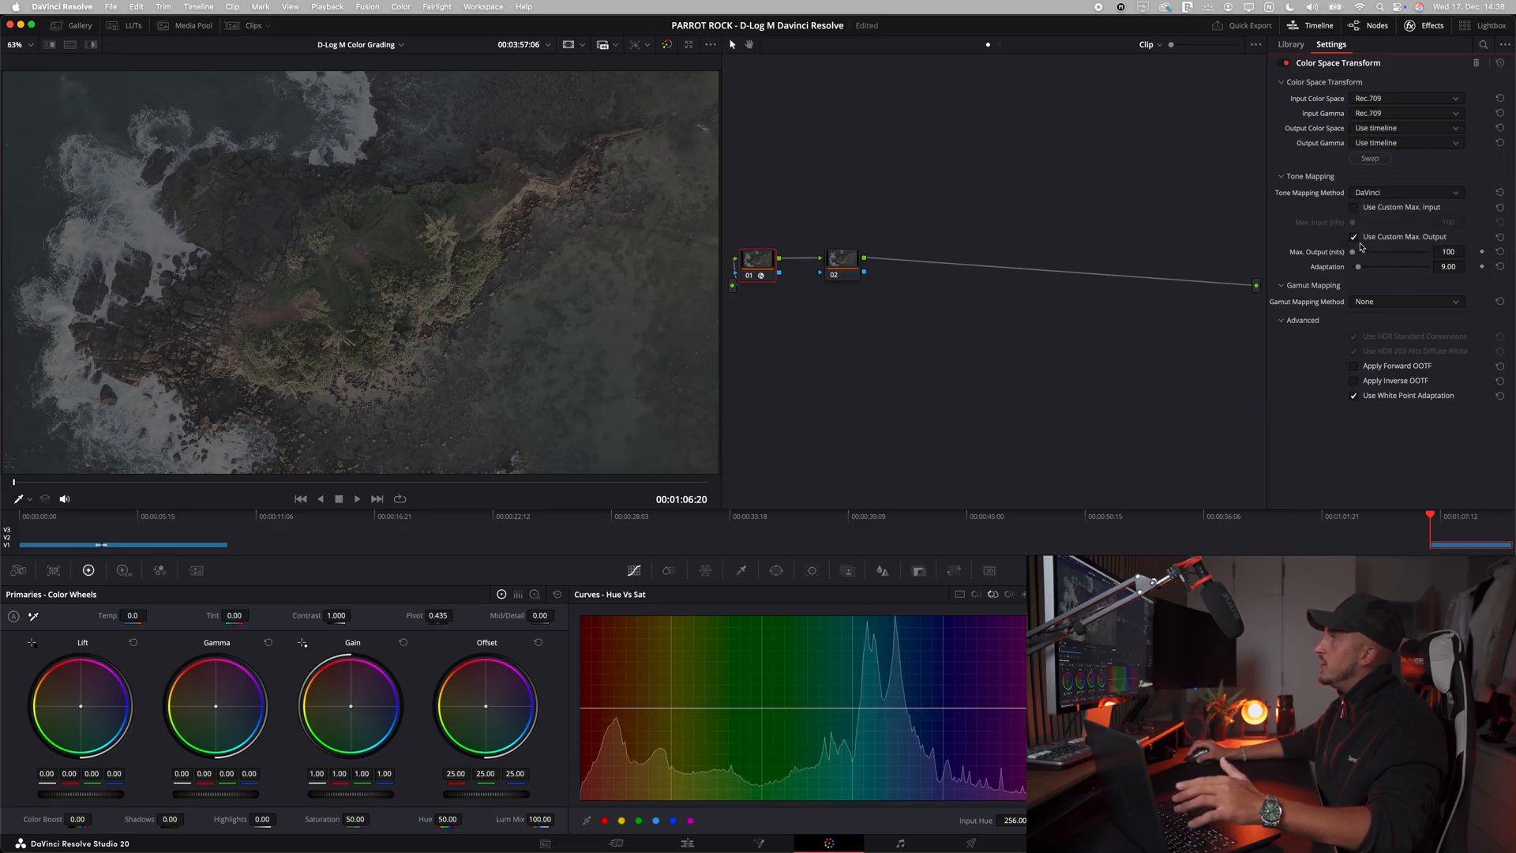
Step: Set the transform's output color space to DaVinci Wide Gamut and its output gamma to DaVinci Intermediate
left_click(1382, 131)
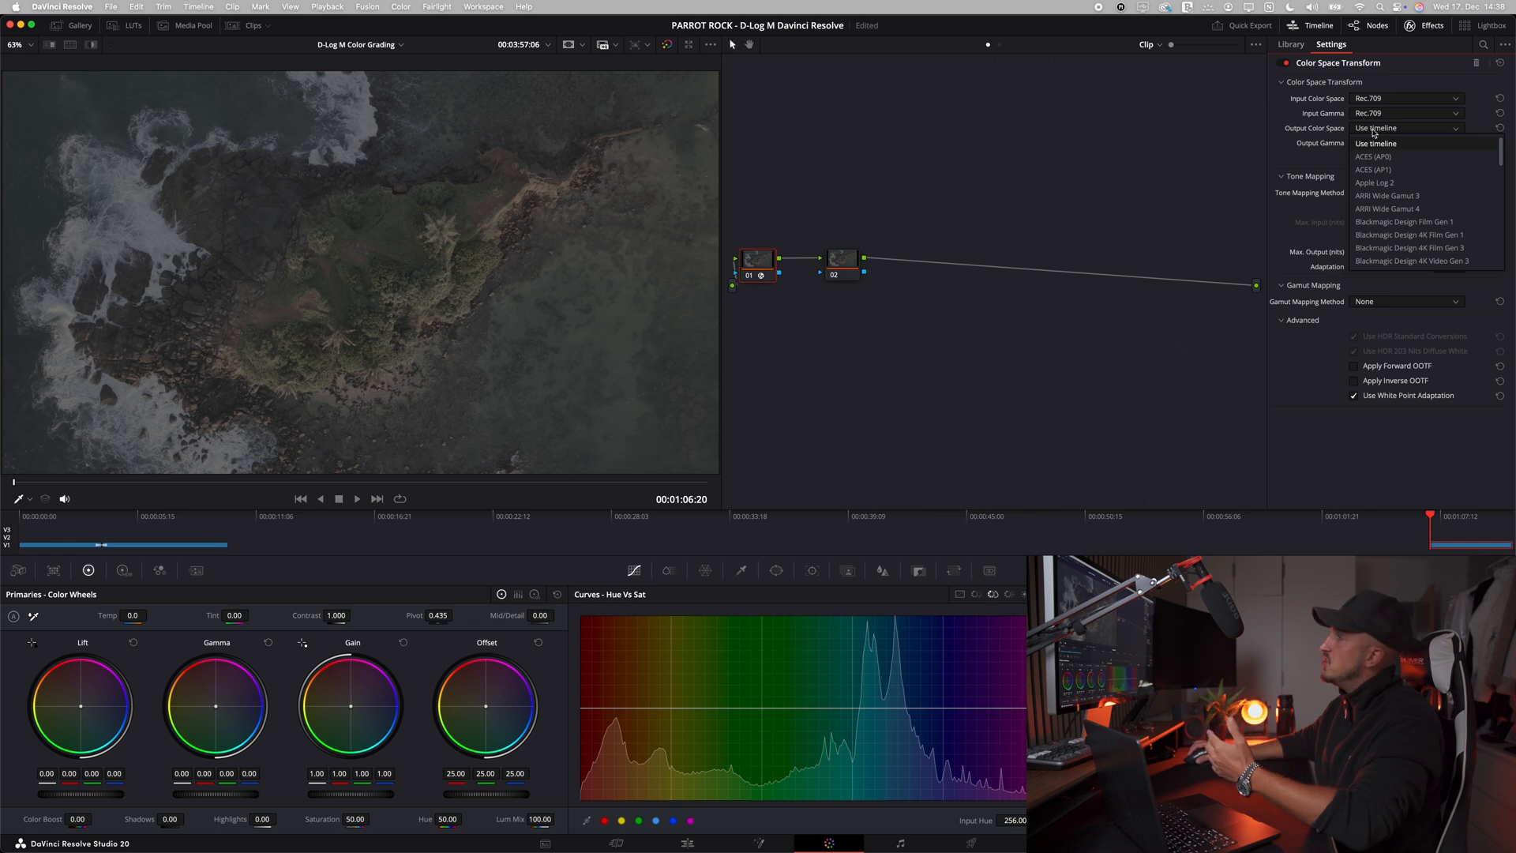
key("d")
left_click(1373, 262)
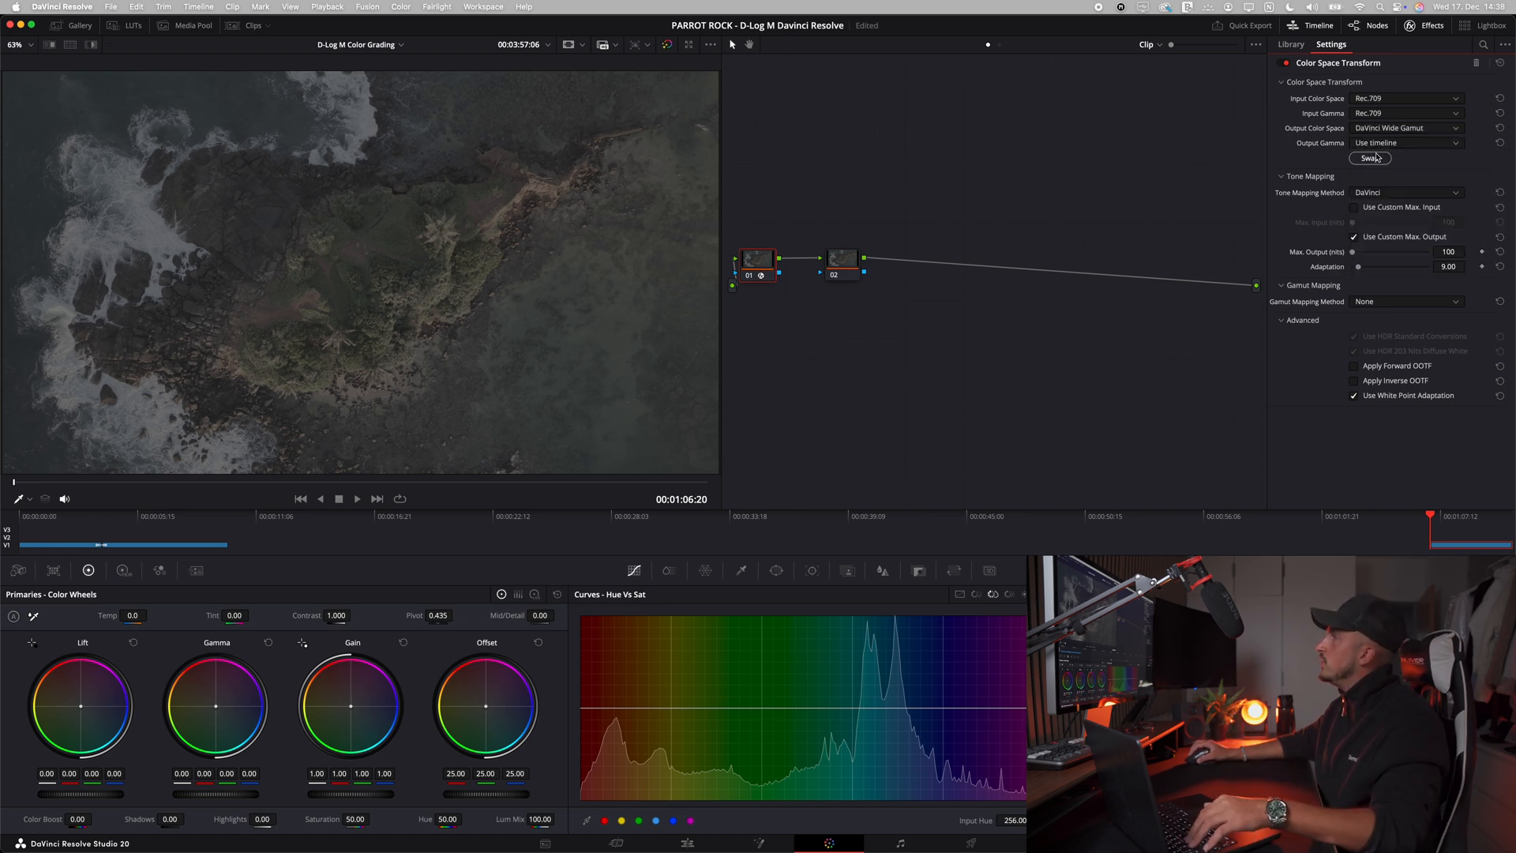
left_click(1378, 144)
left_click(1389, 274)
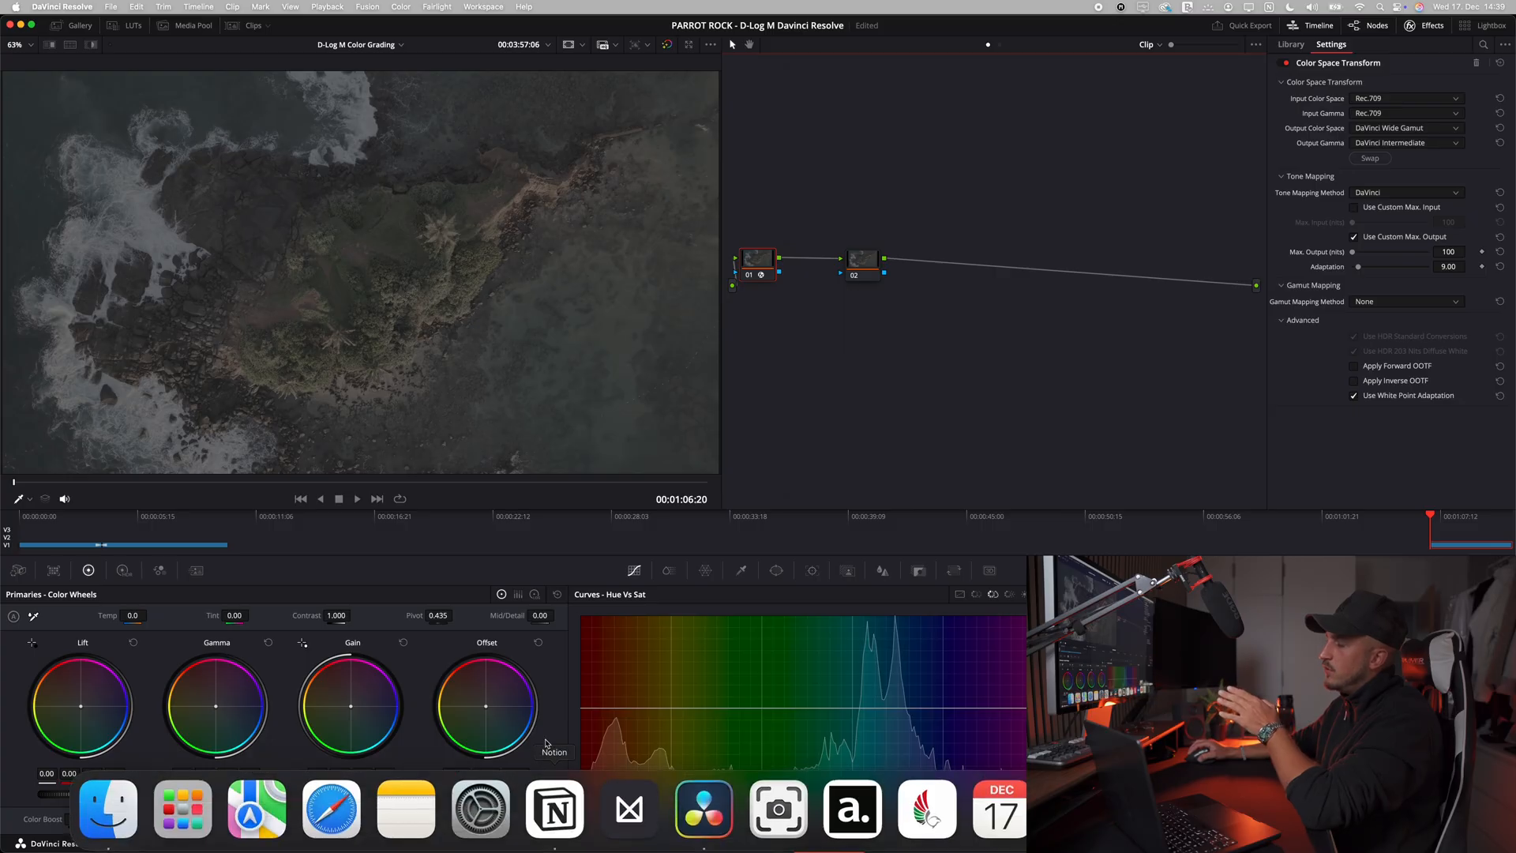
Step: Check the drone clip's Input Color Space column on the Media page and return to the Color page
left_click(545, 843)
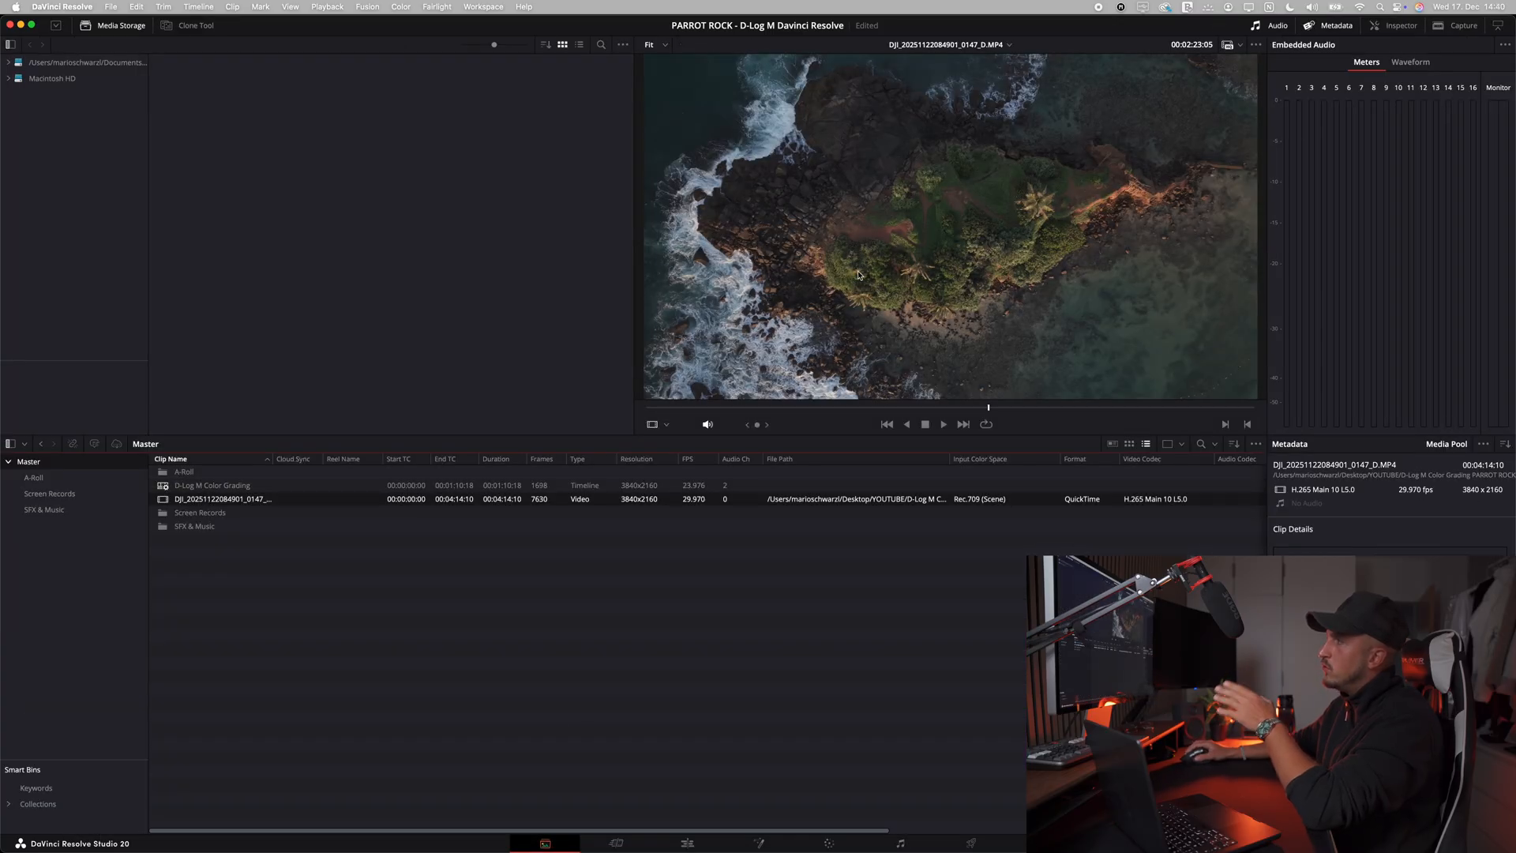
right_click(781, 464)
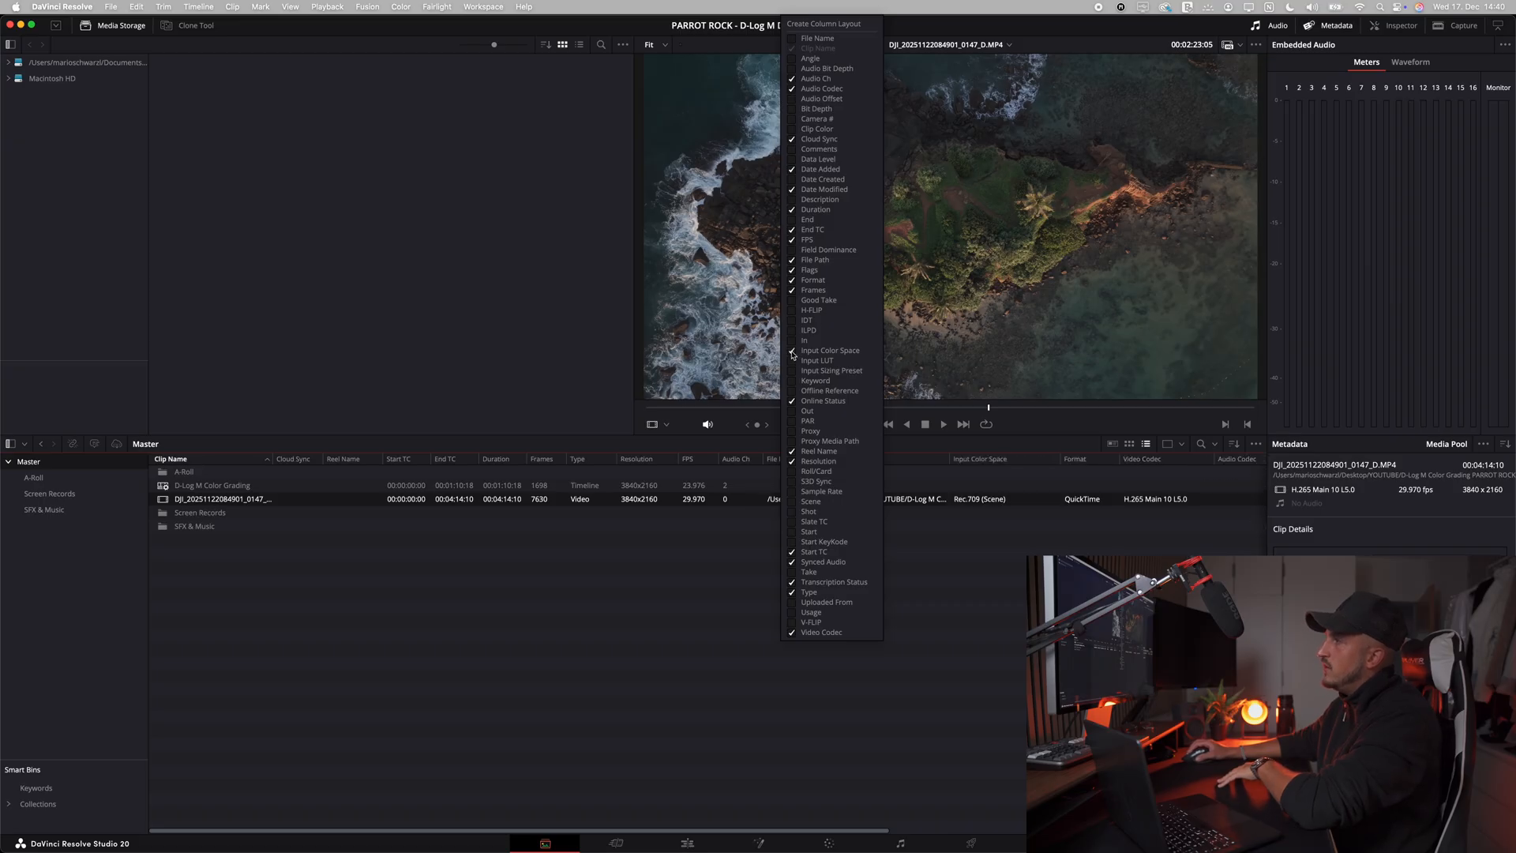
left_click(960, 507)
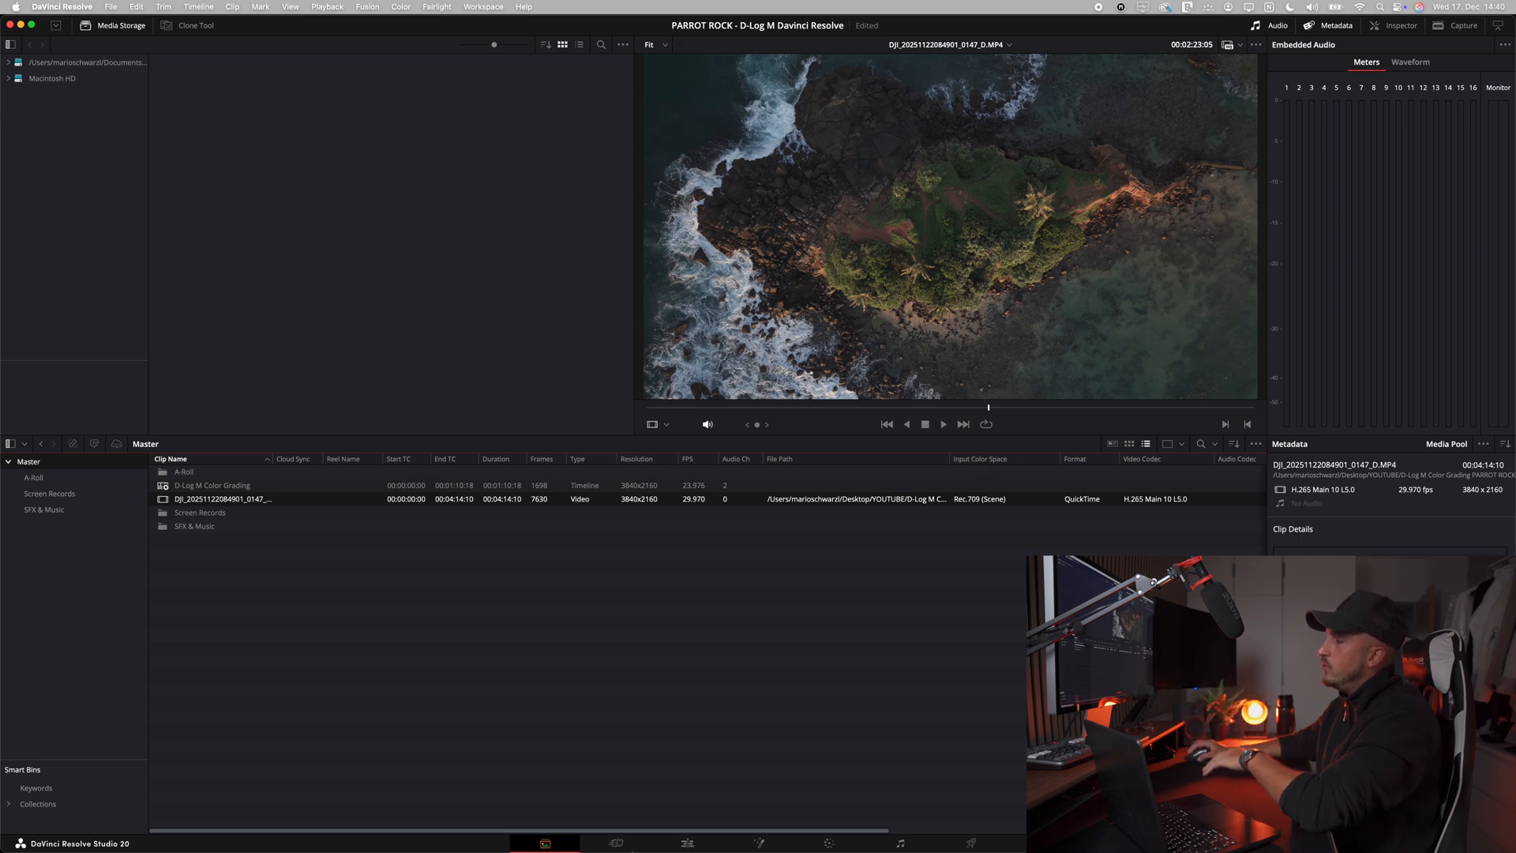
left_click(827, 843)
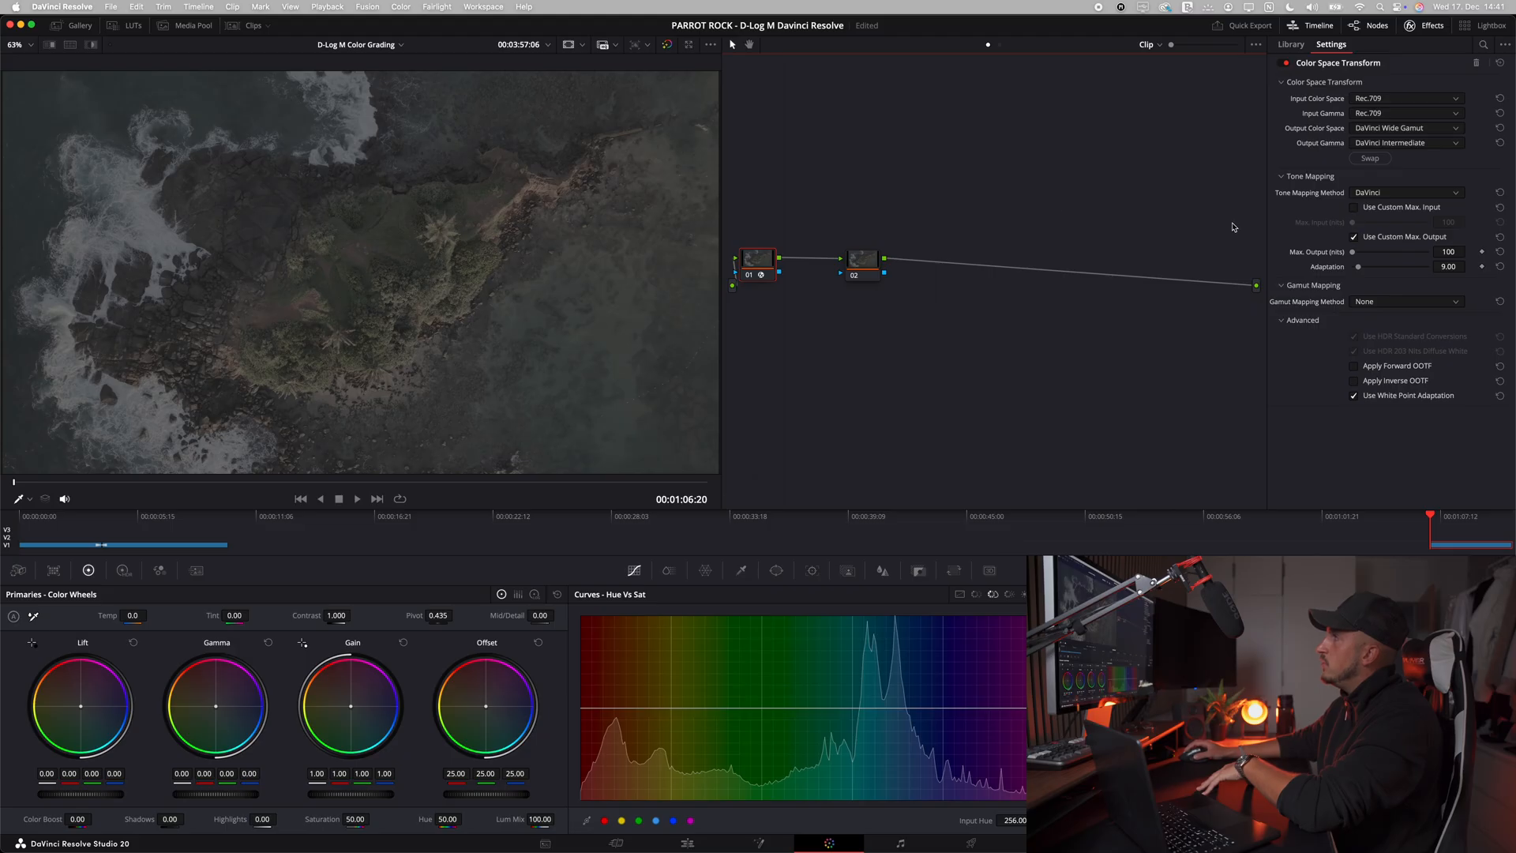
Step: Copy node 01's Color Space Transform to node 02 and swap the copy's input and output settings
left_click_drag(761, 263, 772, 263)
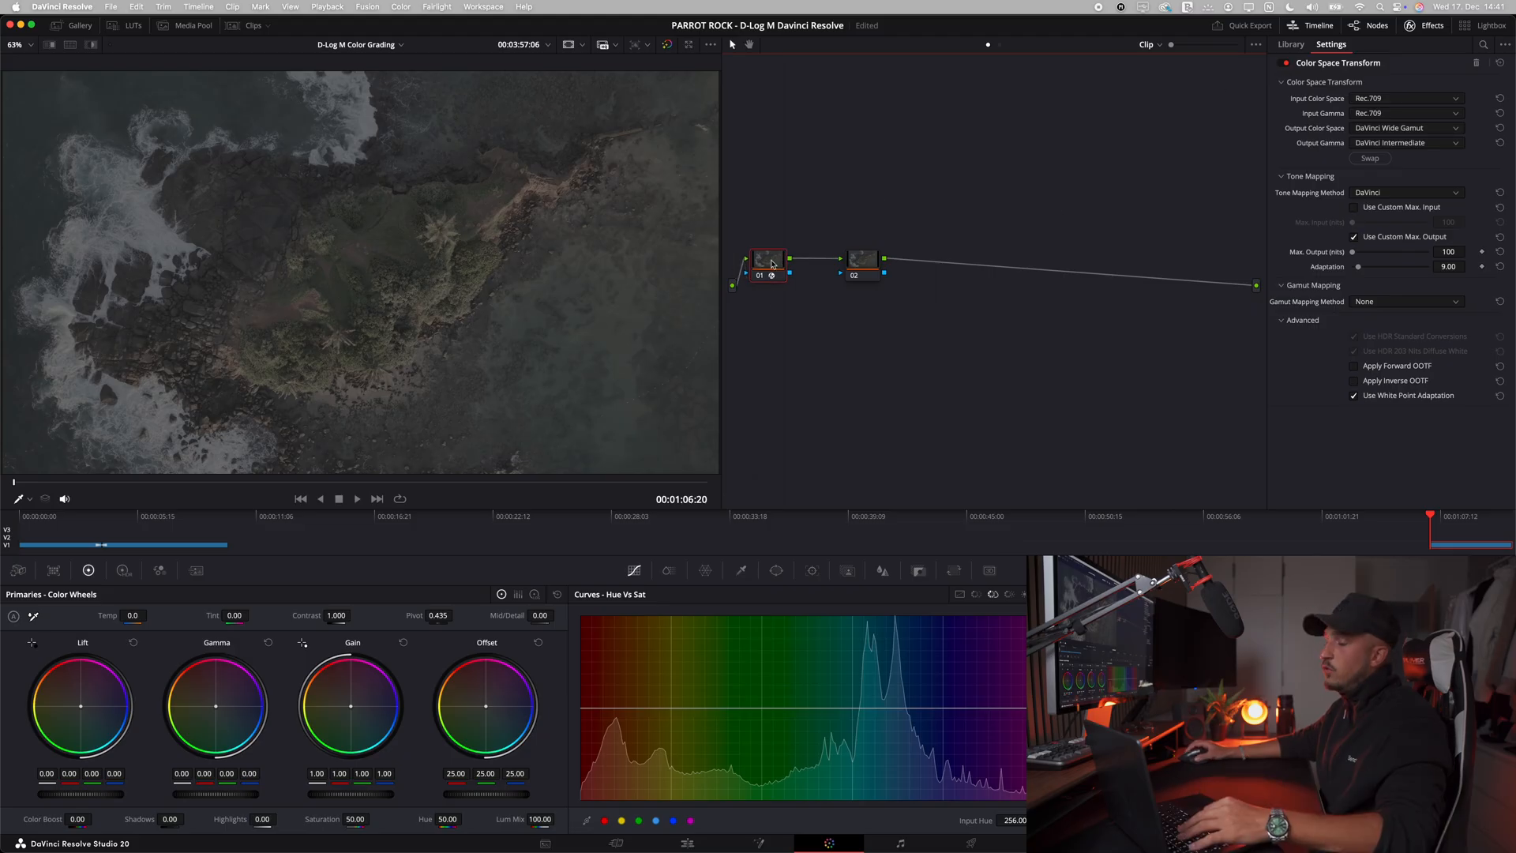
key("super+c")
left_click(872, 259)
key("super+v")
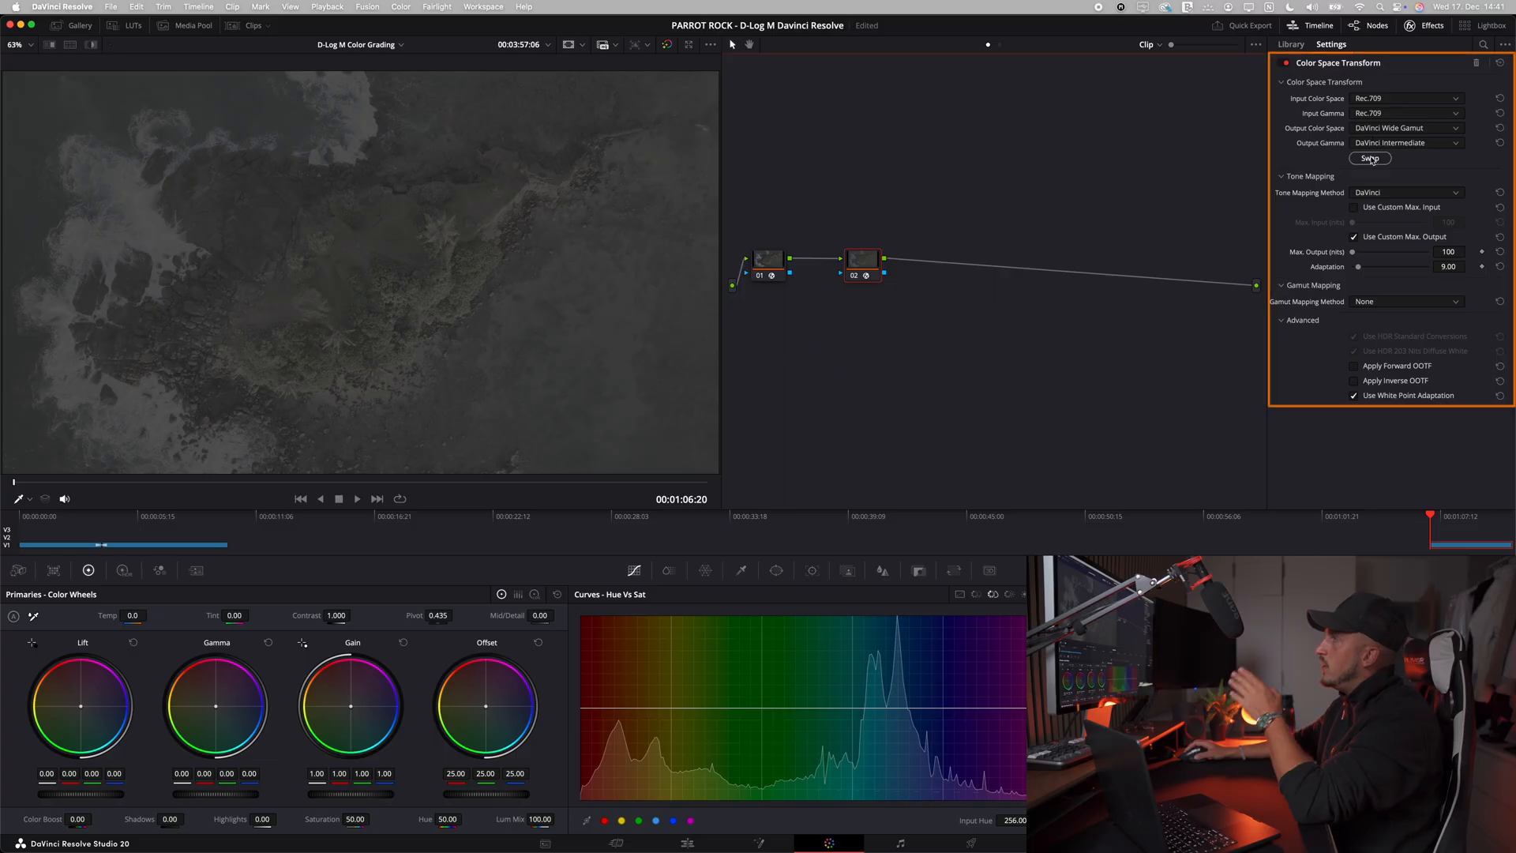
left_click(1370, 159)
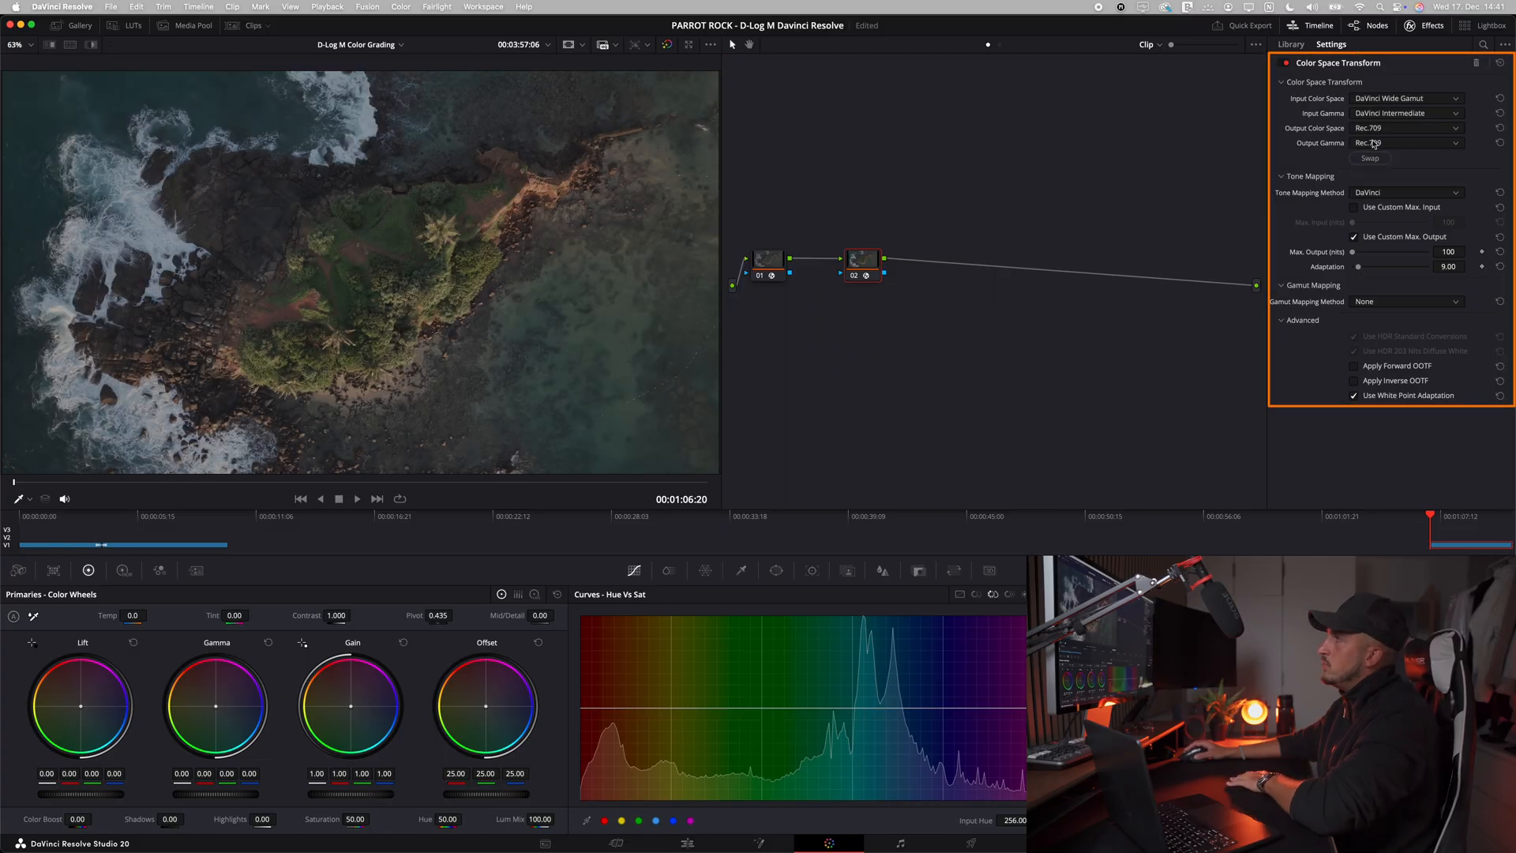
Step: Set the output gamma of node 02's Color Space Transform to Gamma 2.2
left_click(1374, 145)
left_click(1374, 172)
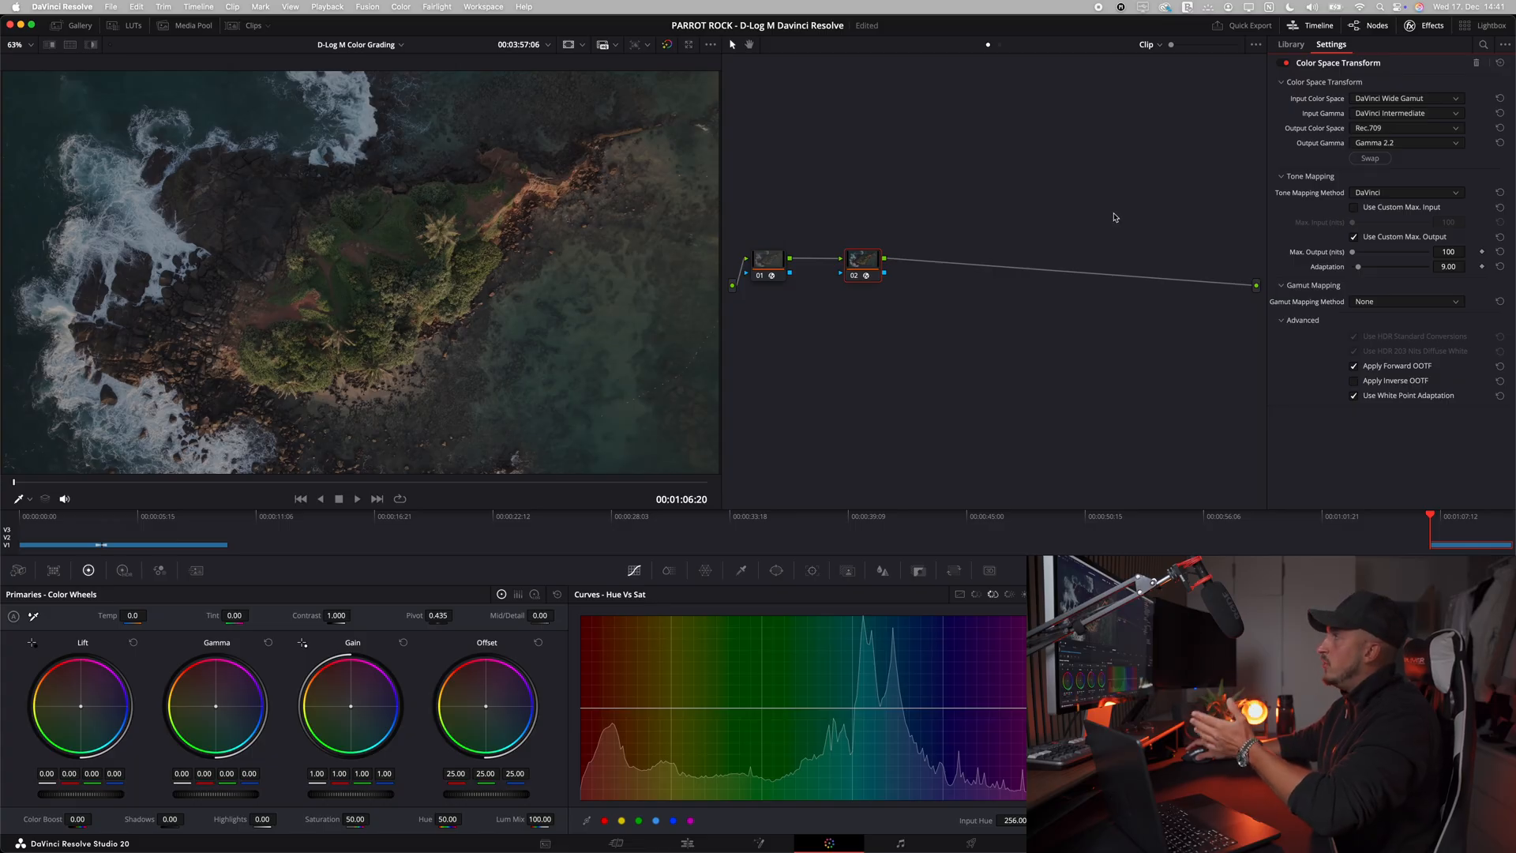
left_click(1392, 145)
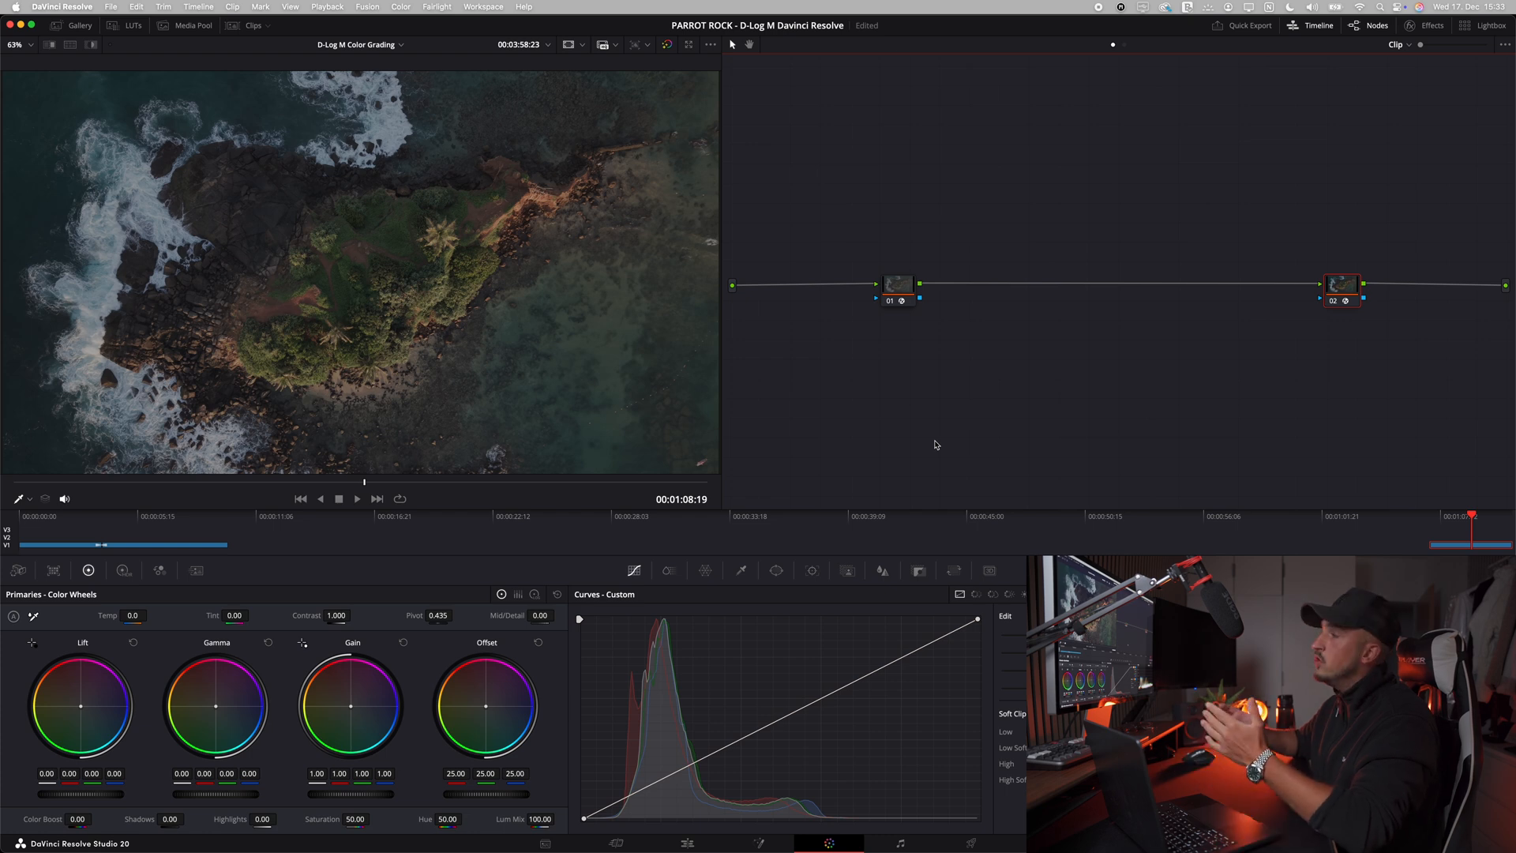
Step: Add three serial nodes between the two Color Space Transform nodes and clean up the node graph
left_click(898, 286)
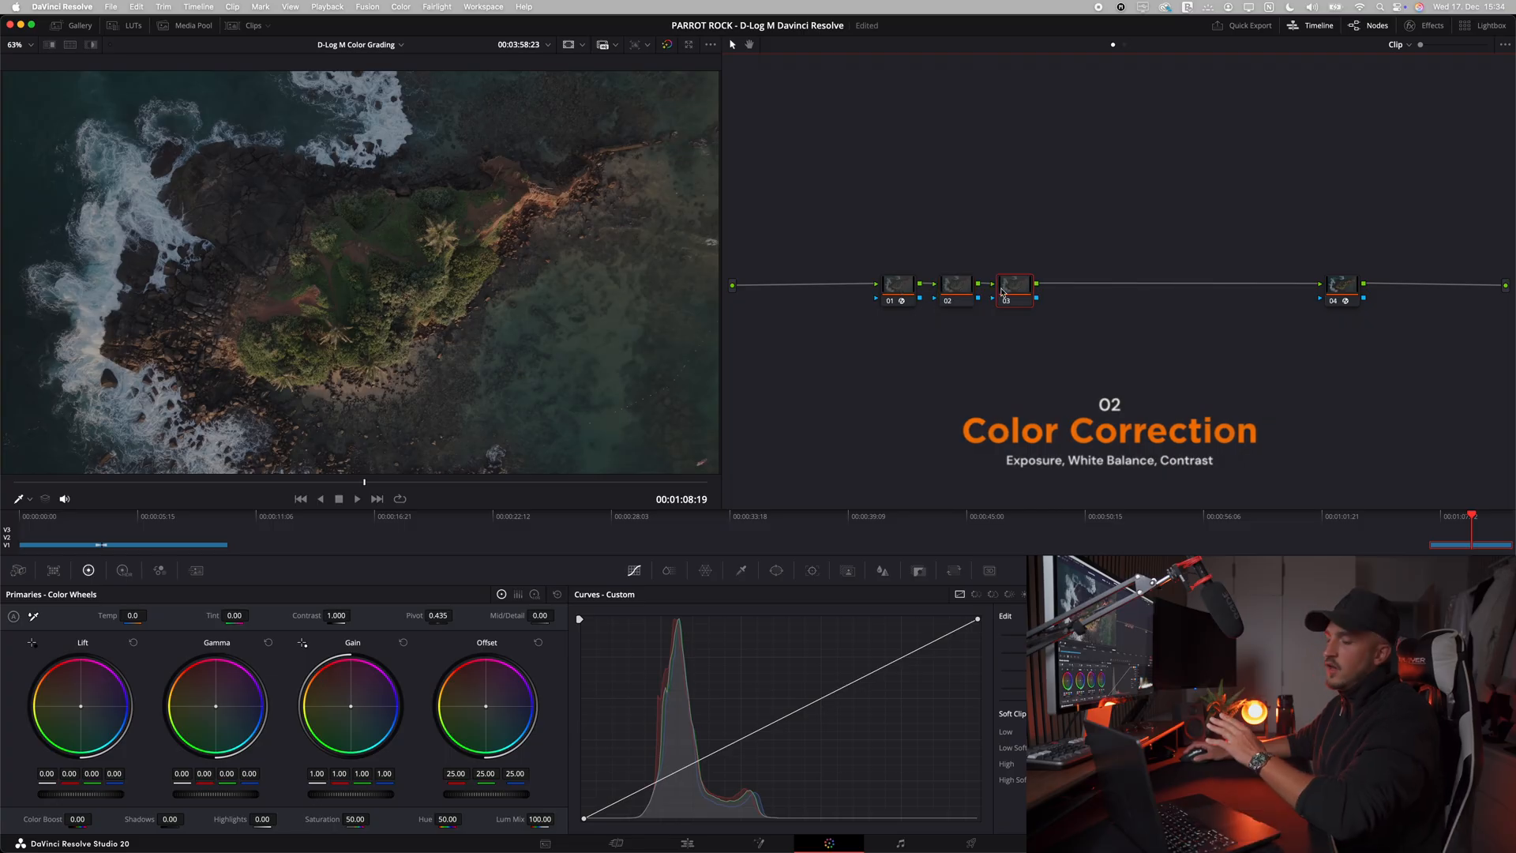
right_click(1016, 290)
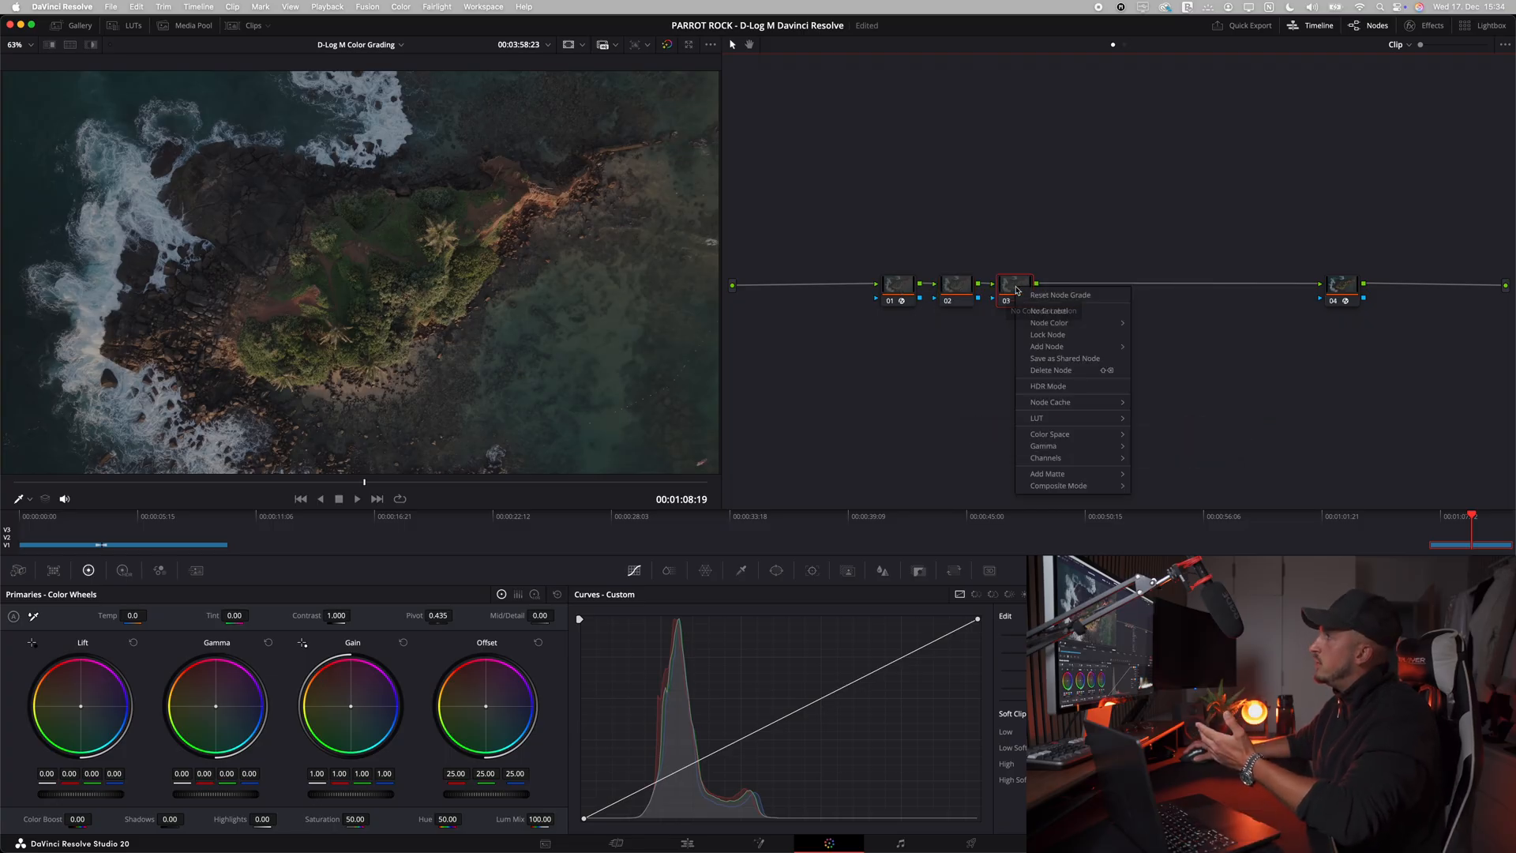
mouse_move(1053, 348)
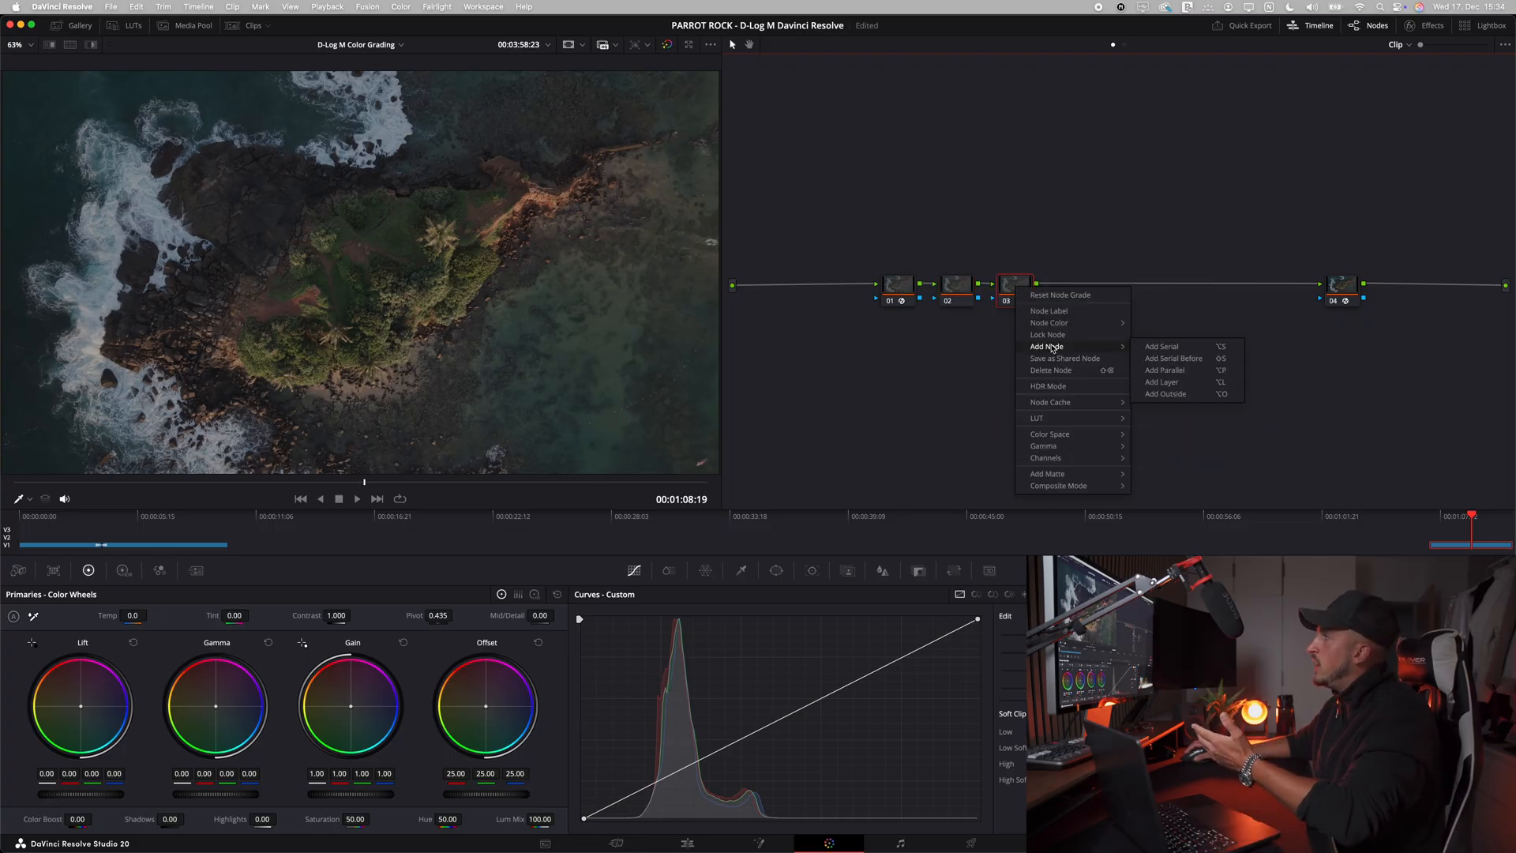
left_click(1159, 347)
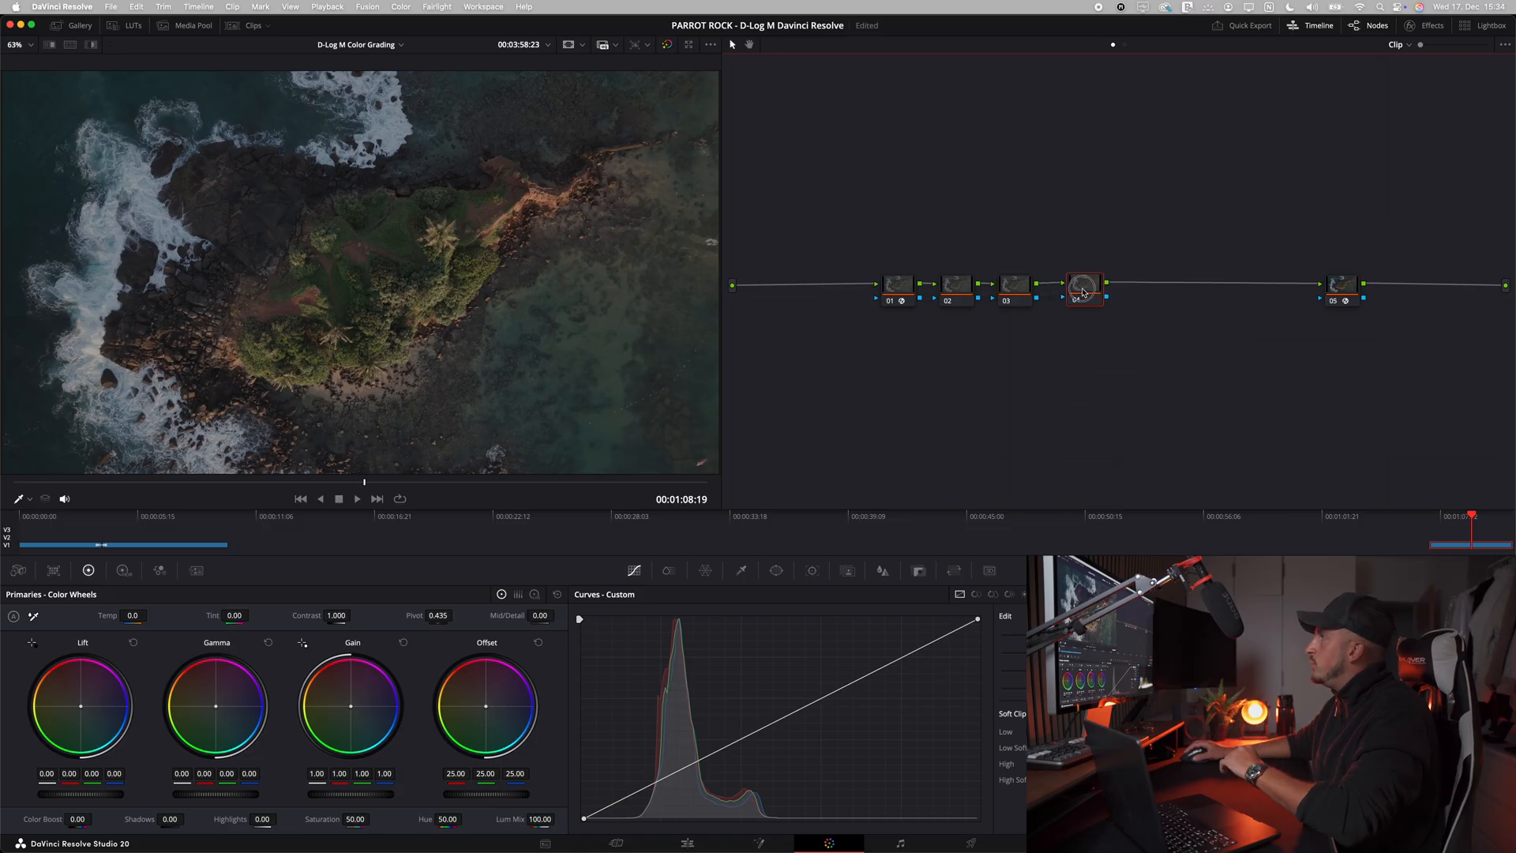
right_click(1000, 349)
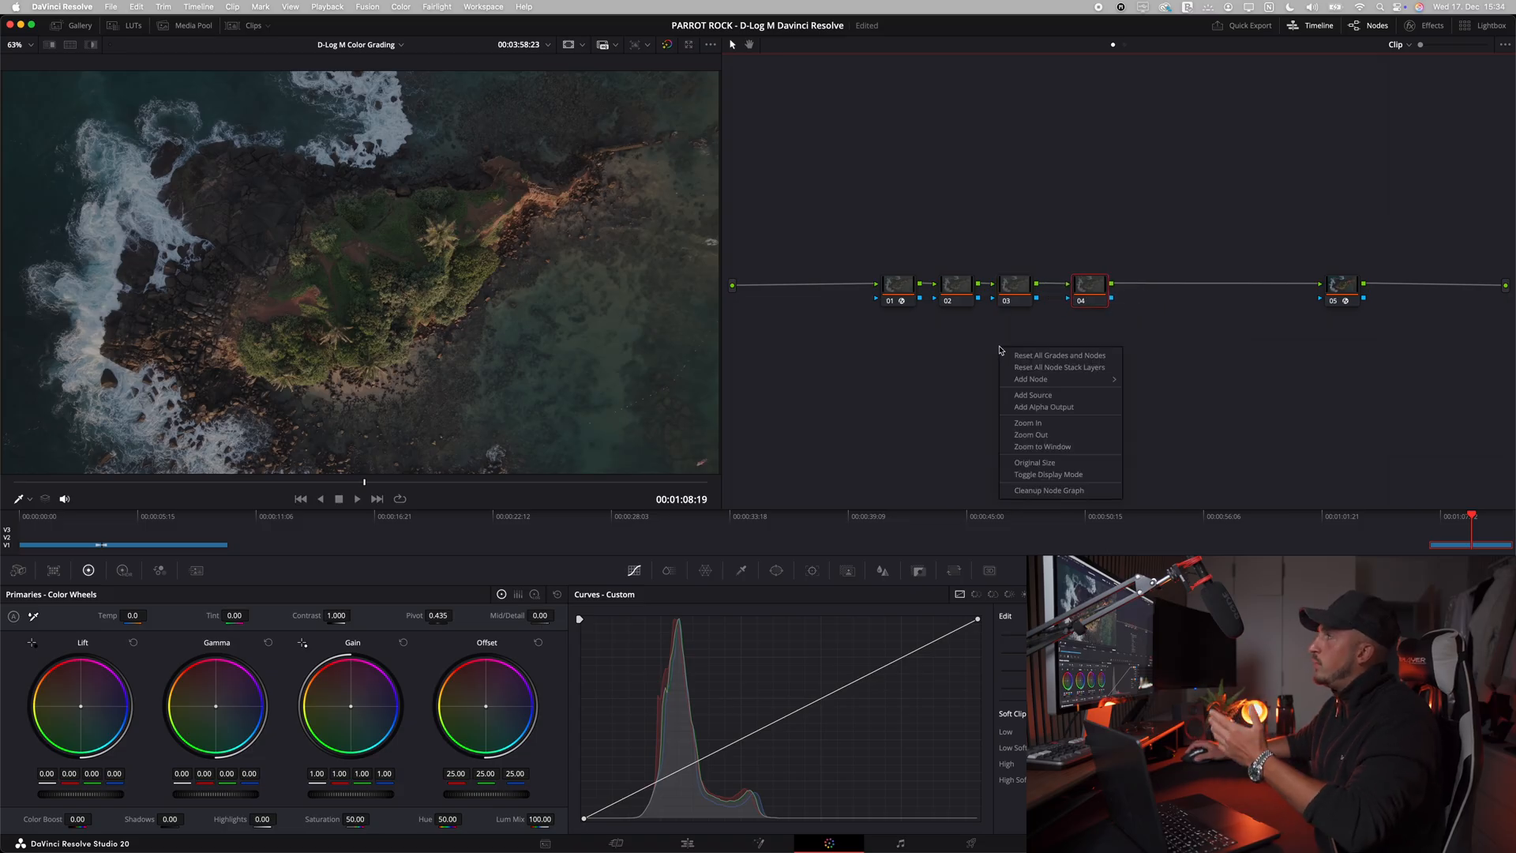
left_click(1042, 490)
Step: Label node 02 as the HDR exposure node, starting the name with "HDR Exp"
left_click(951, 285)
right_click(964, 289)
left_click(983, 318)
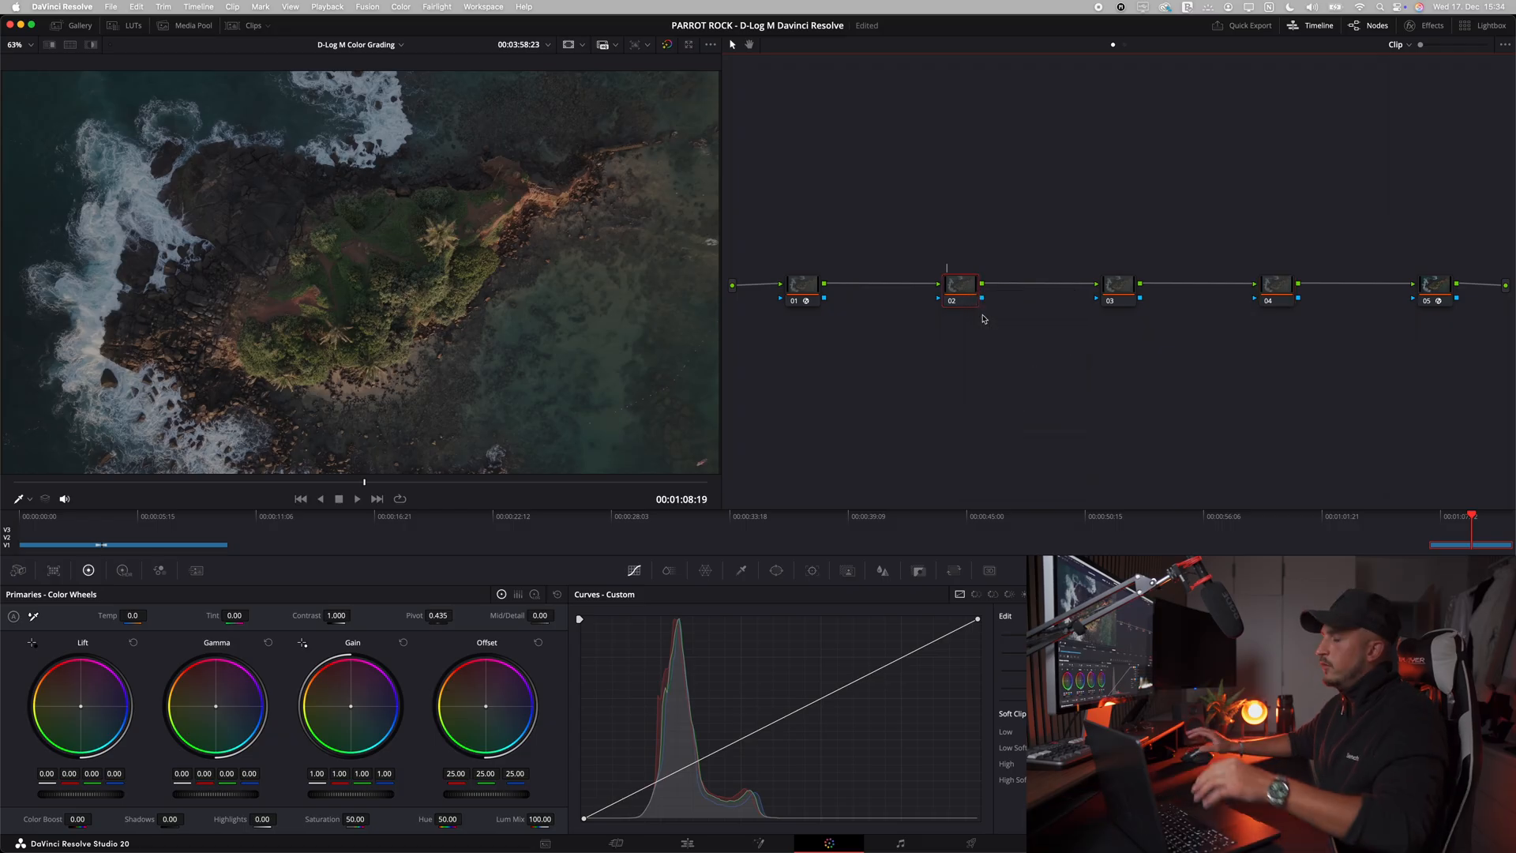
type("HDR Exposure")
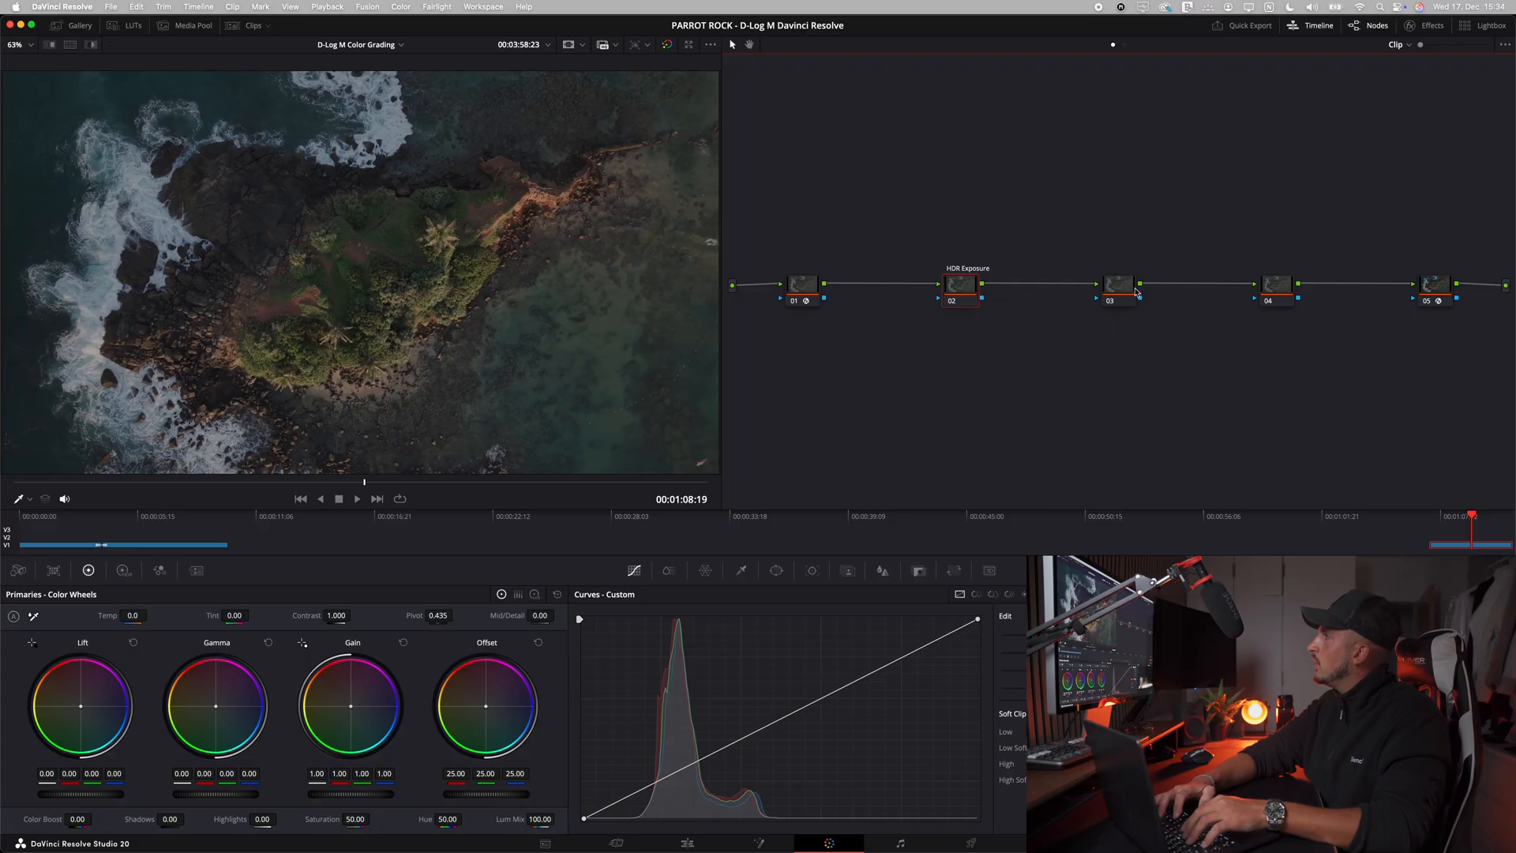
Step: Label node 03 with a name beginning "Linear B"
left_click(1118, 286)
right_click(1135, 292)
left_click(1141, 314)
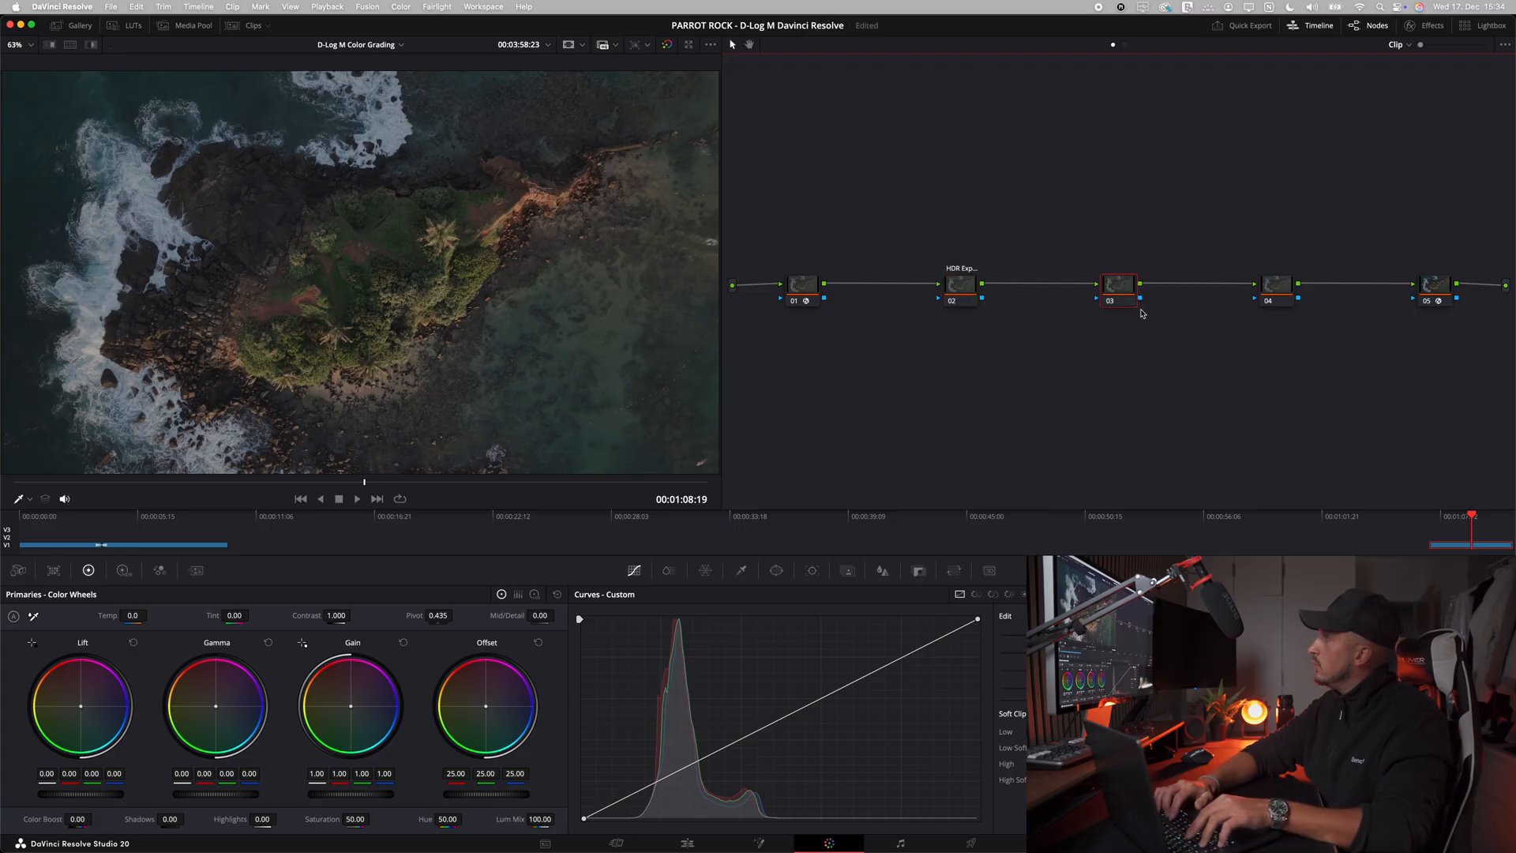
key("Return")
Step: Label node 04 "Contrast"
right_click(1270, 290)
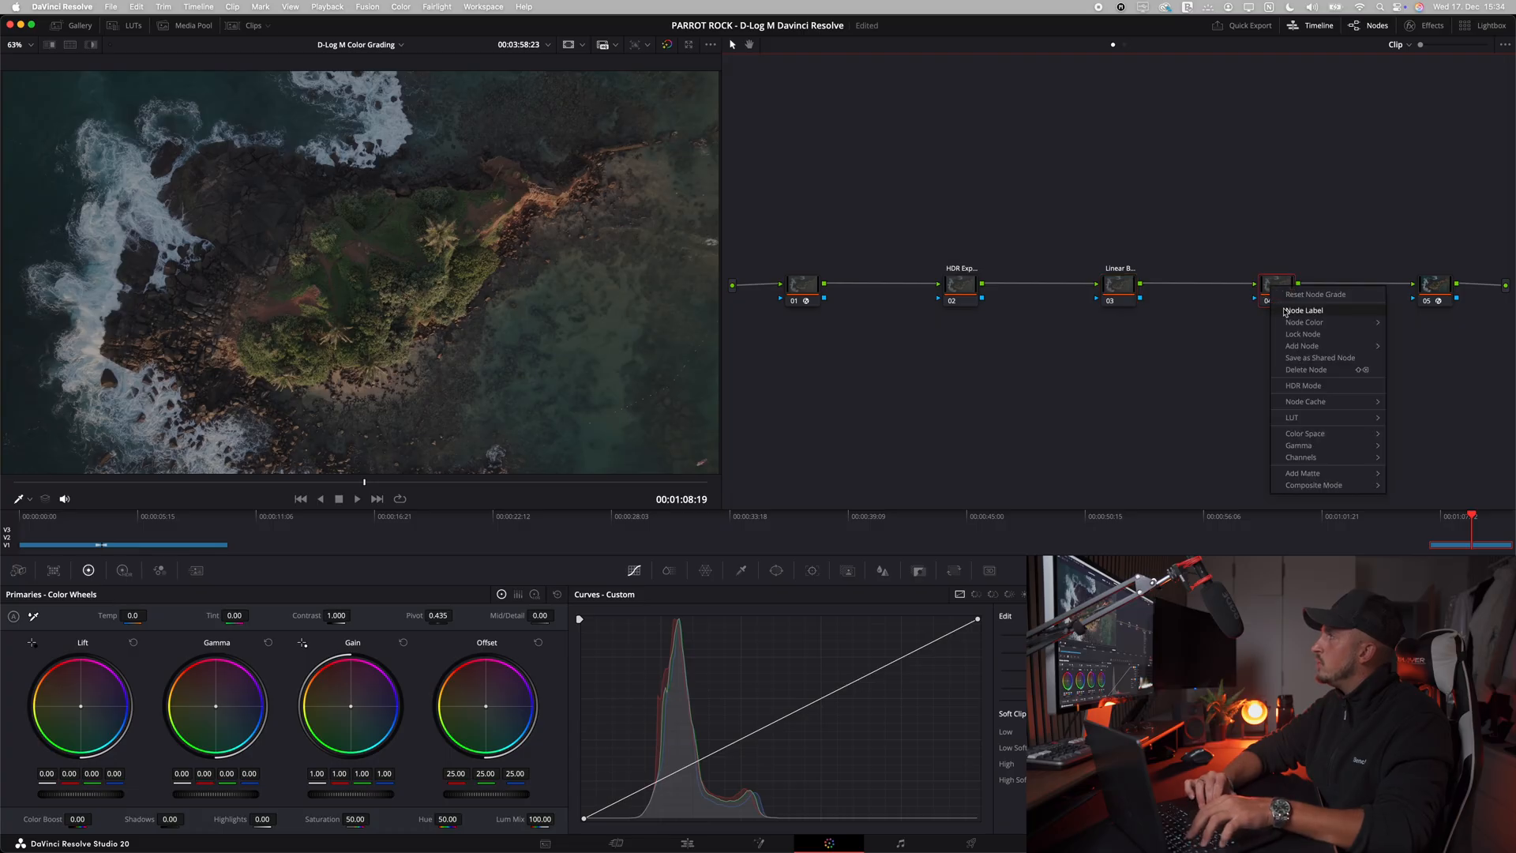
left_click(1281, 312)
type("contrast")
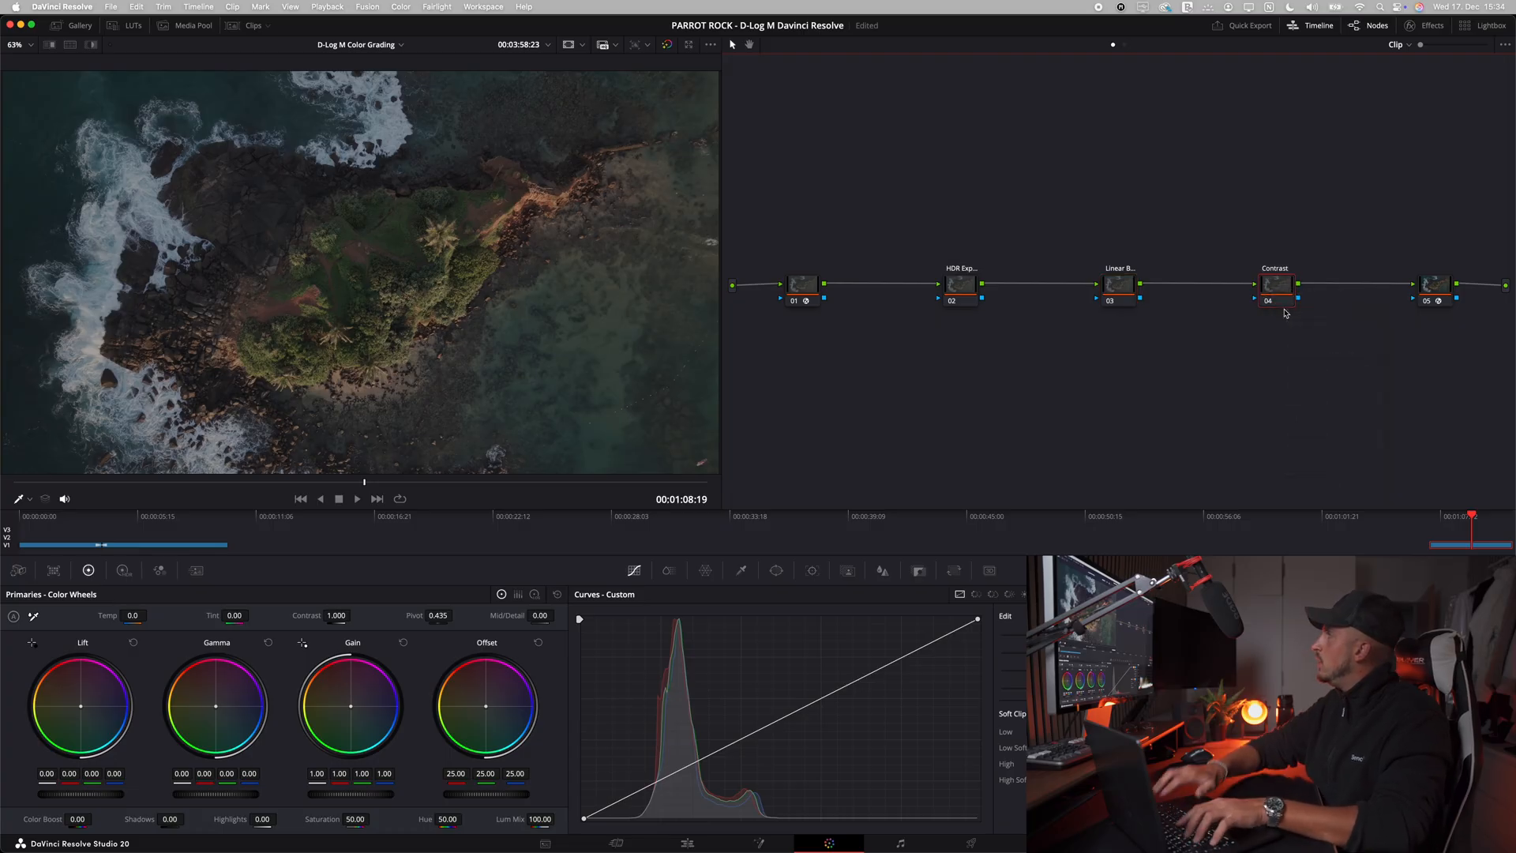
Step: Label node 01 "DWG"
key("Return")
right_click(798, 294)
left_click(847, 317)
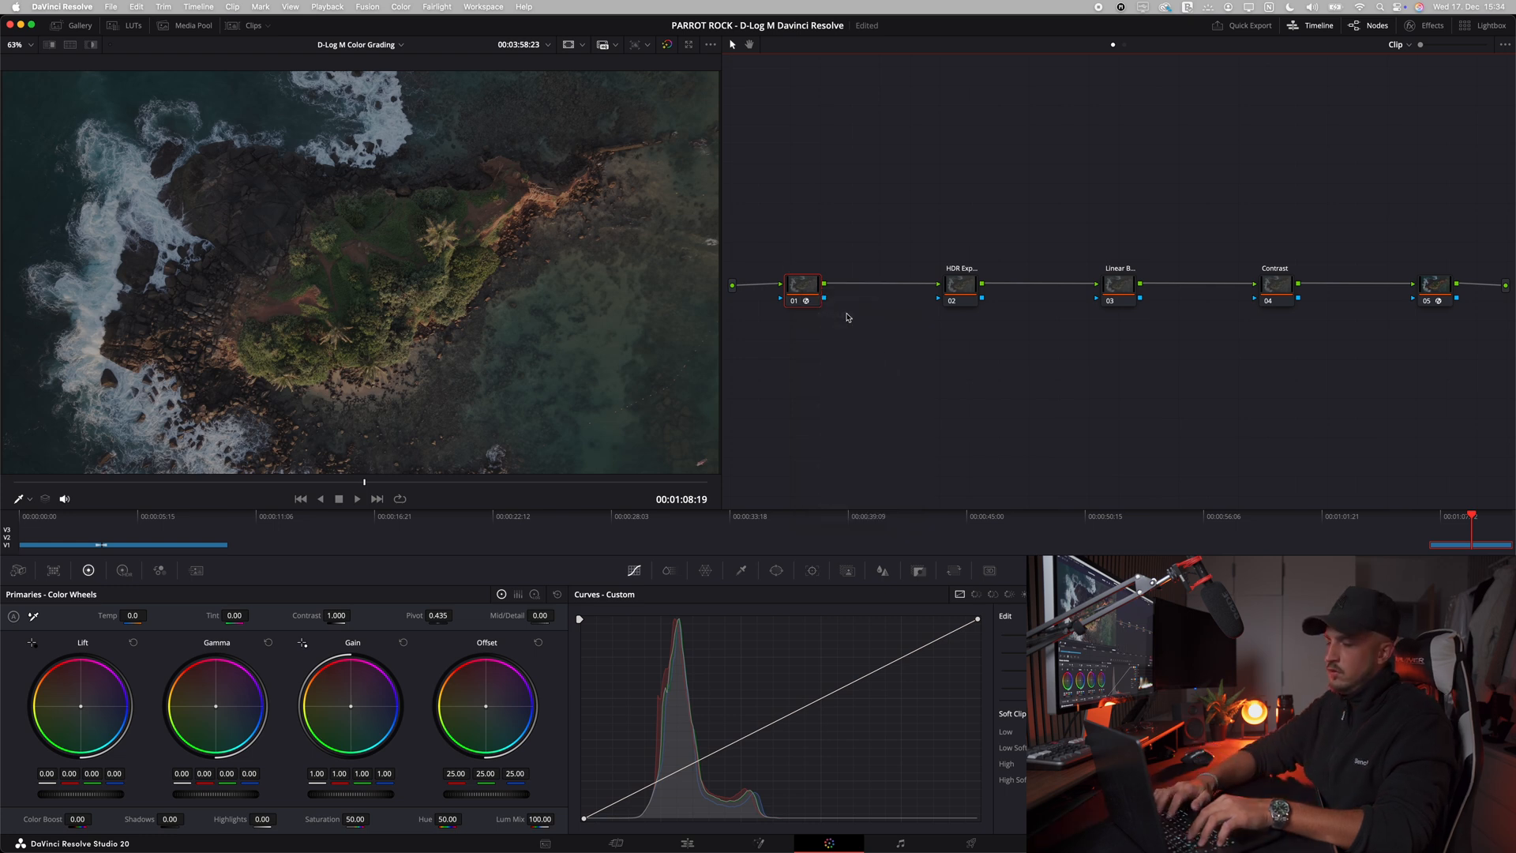
type("DWG")
key("Return")
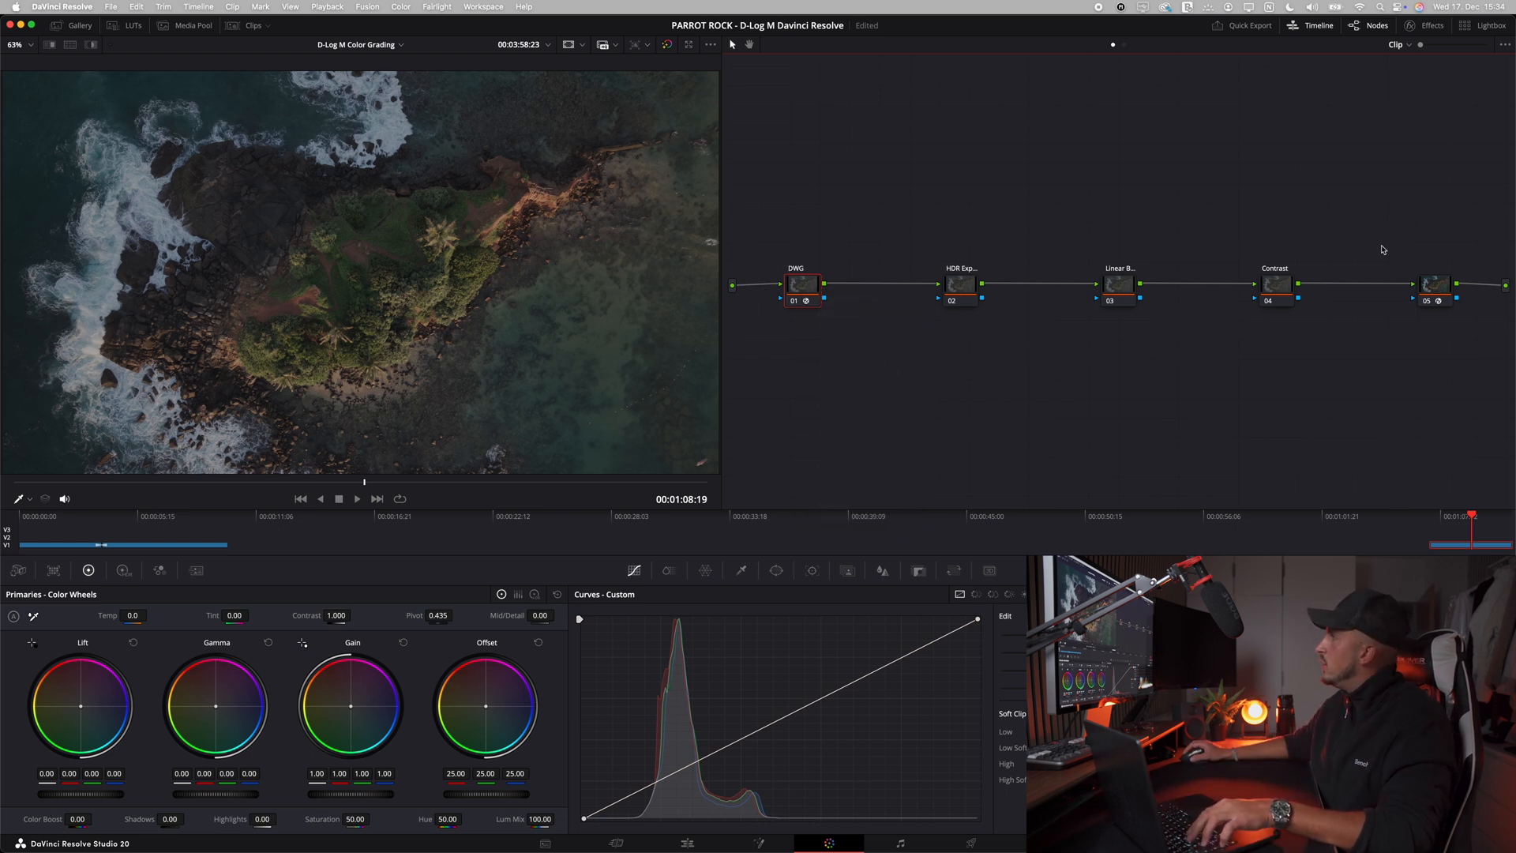
Step: Label node 05 "Rec709"
right_click(1443, 281)
left_click(1446, 304)
type("Rec709")
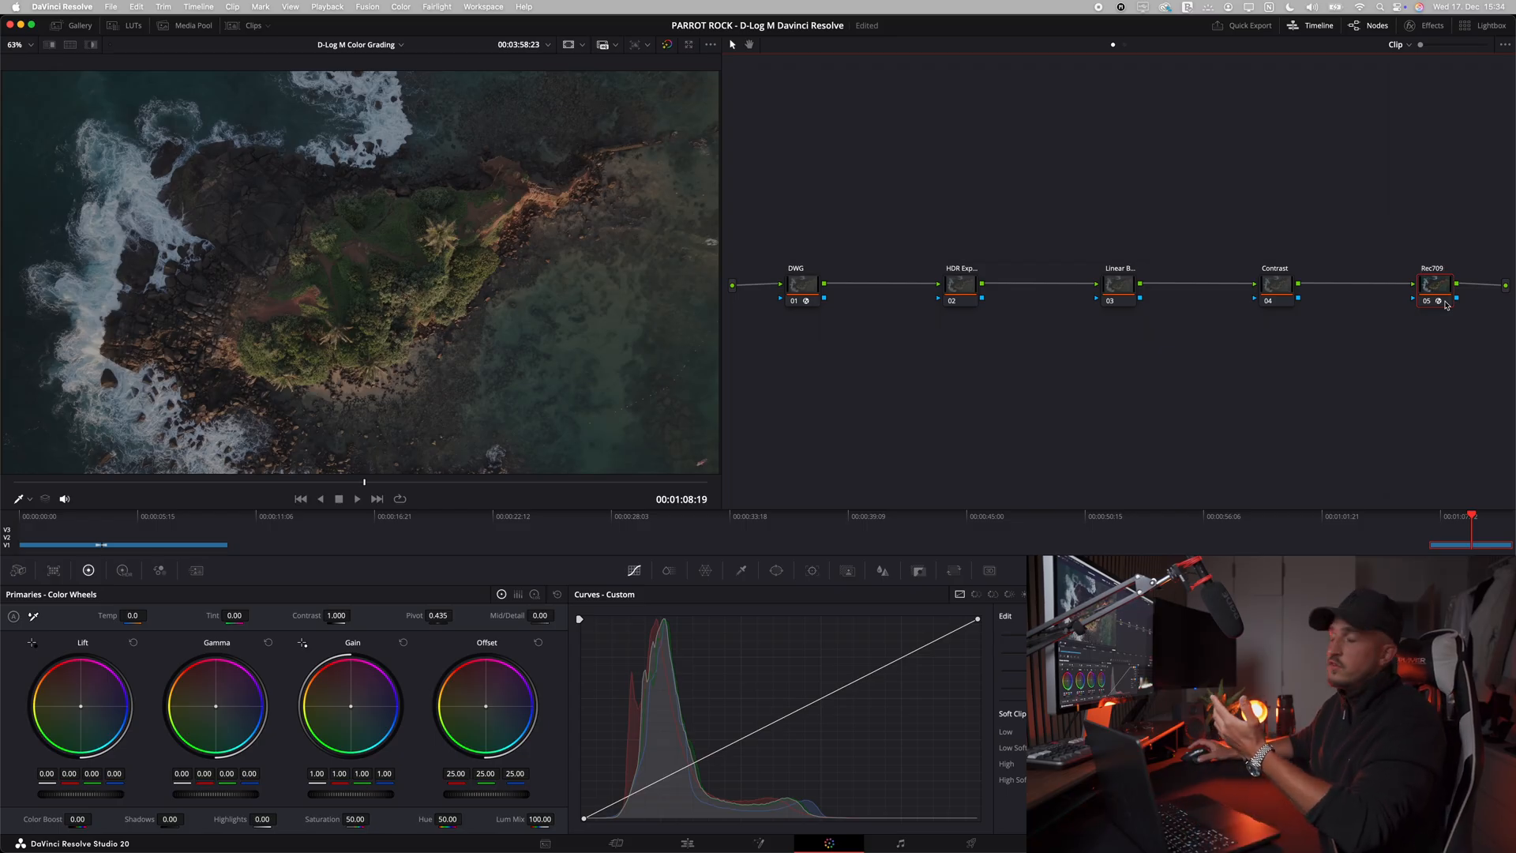
left_click_drag(1338, 372, 936, 236)
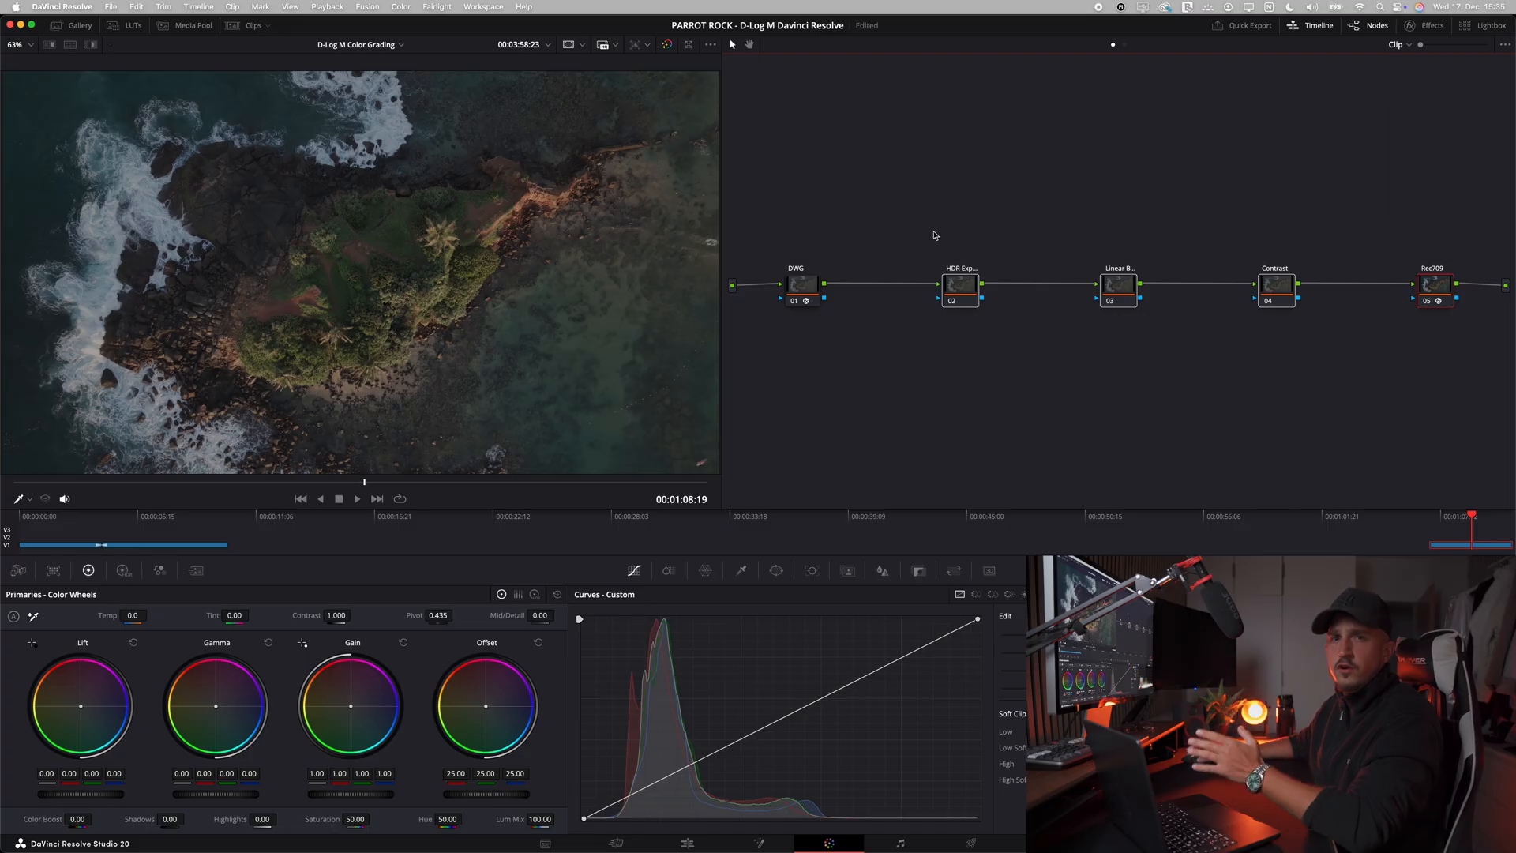
Step: Set the Contrast node's saturation to 0 and shape a gentle S-curve with a raised highlight point and a lowered shadow point
left_click(1262, 286)
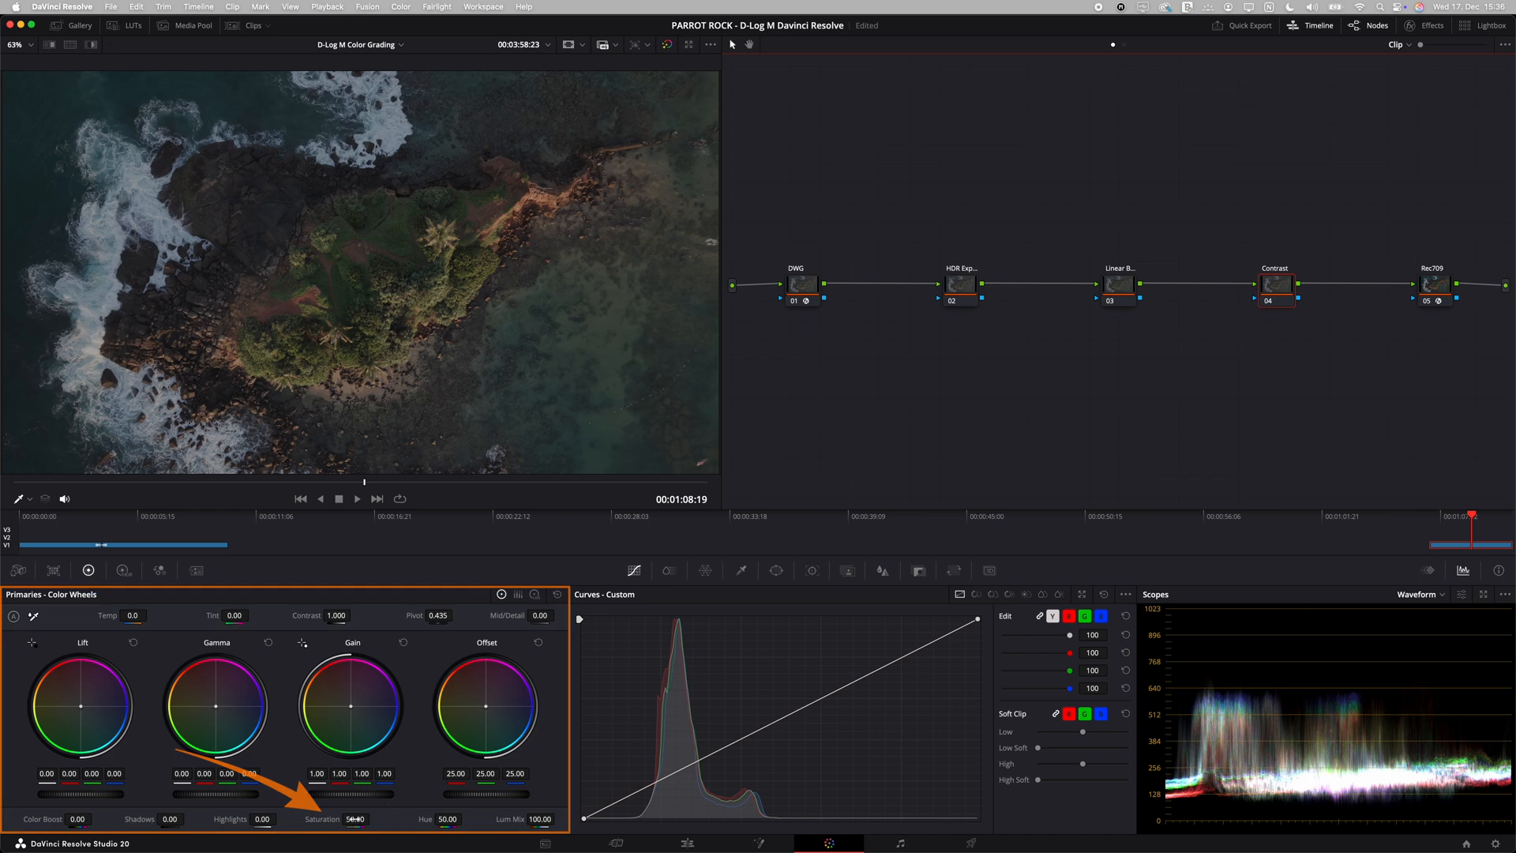
left_click_drag(342, 821, 237, 821)
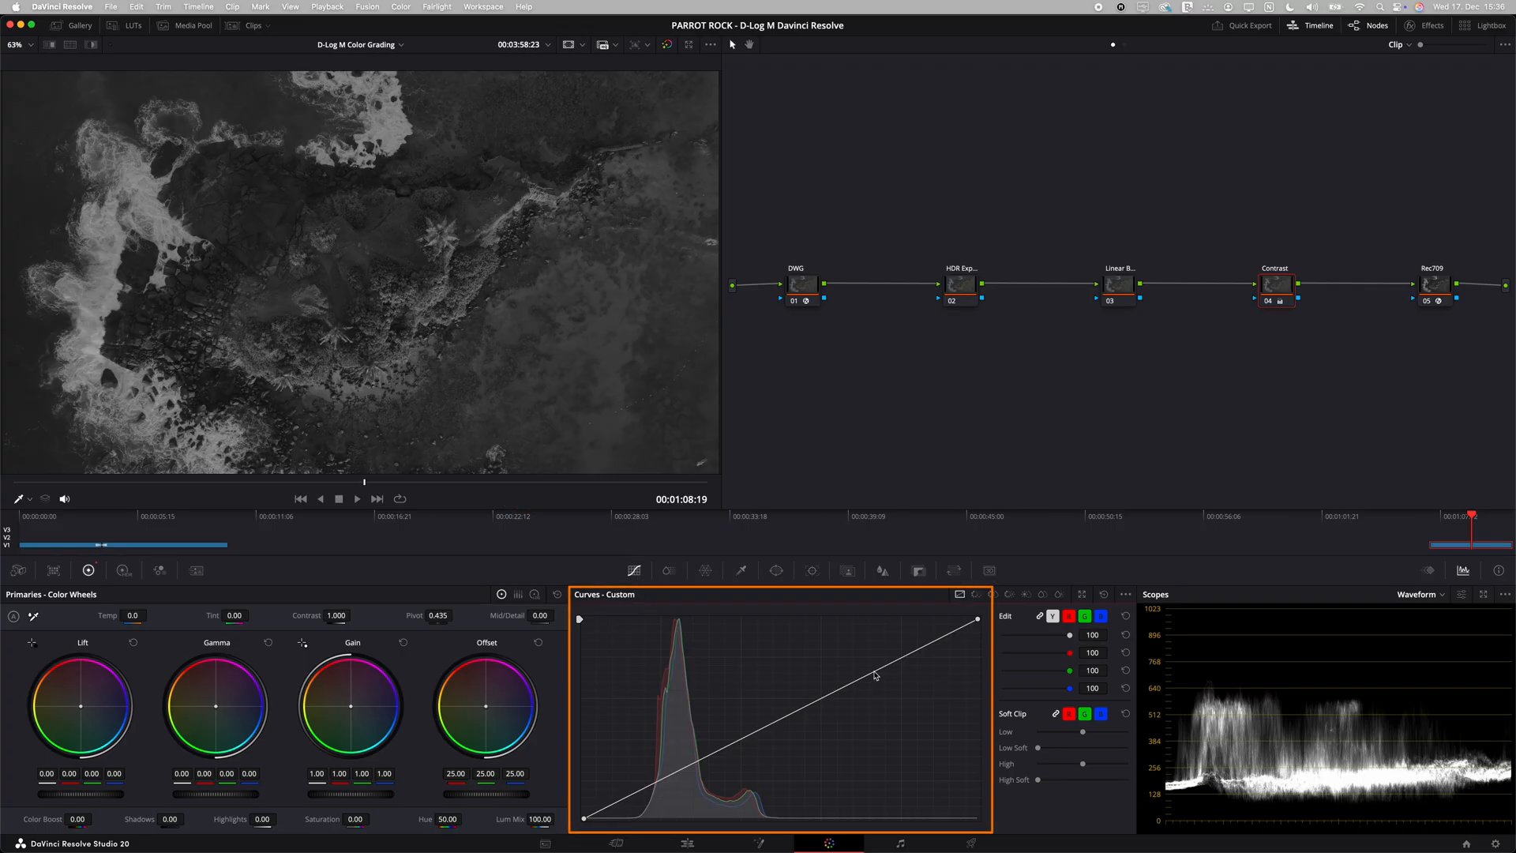
left_click(874, 674)
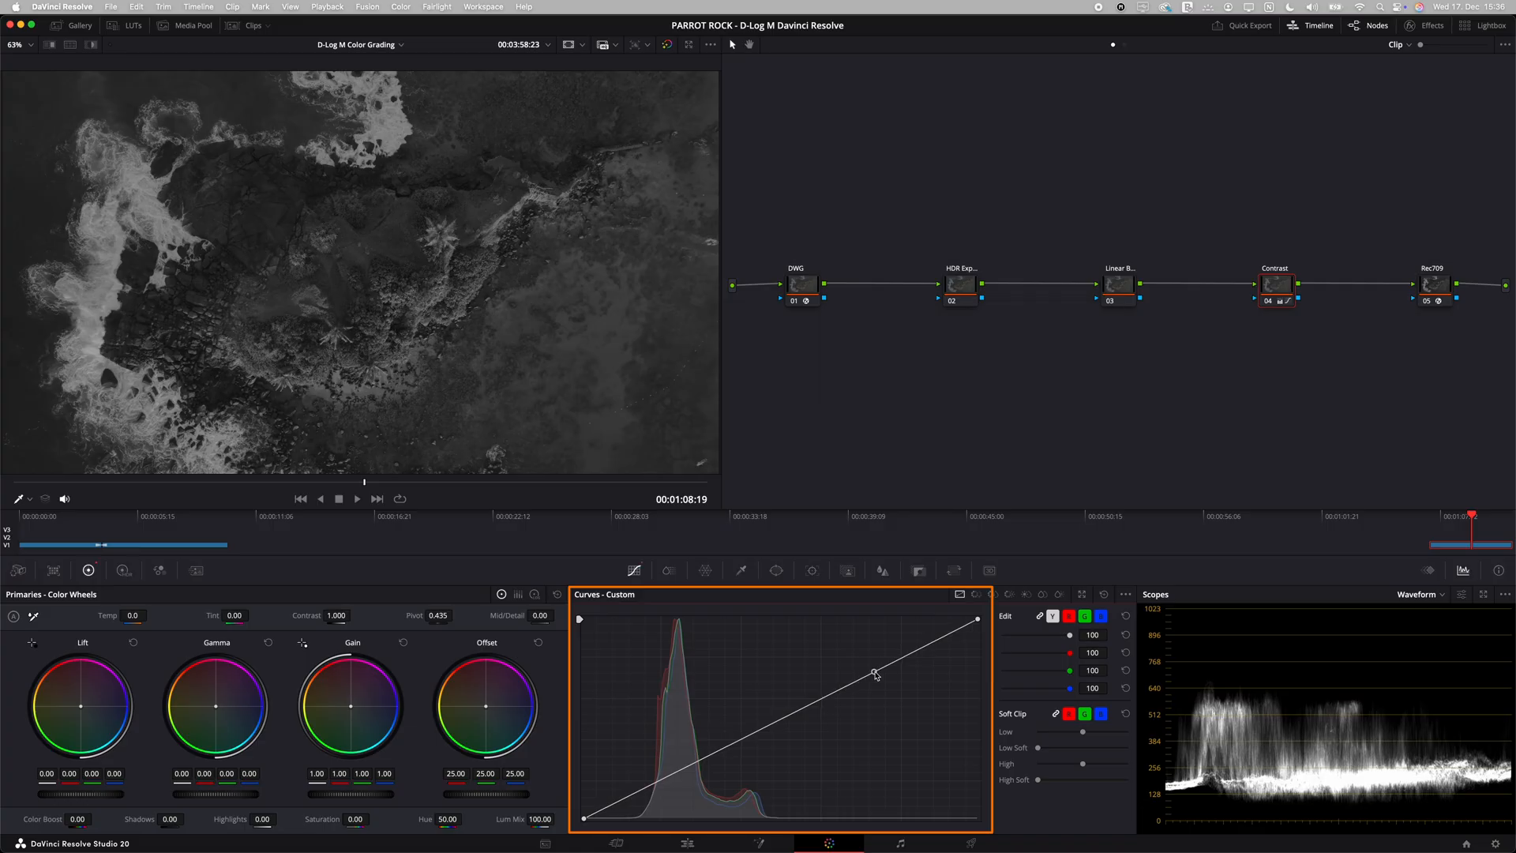
left_click(644, 789)
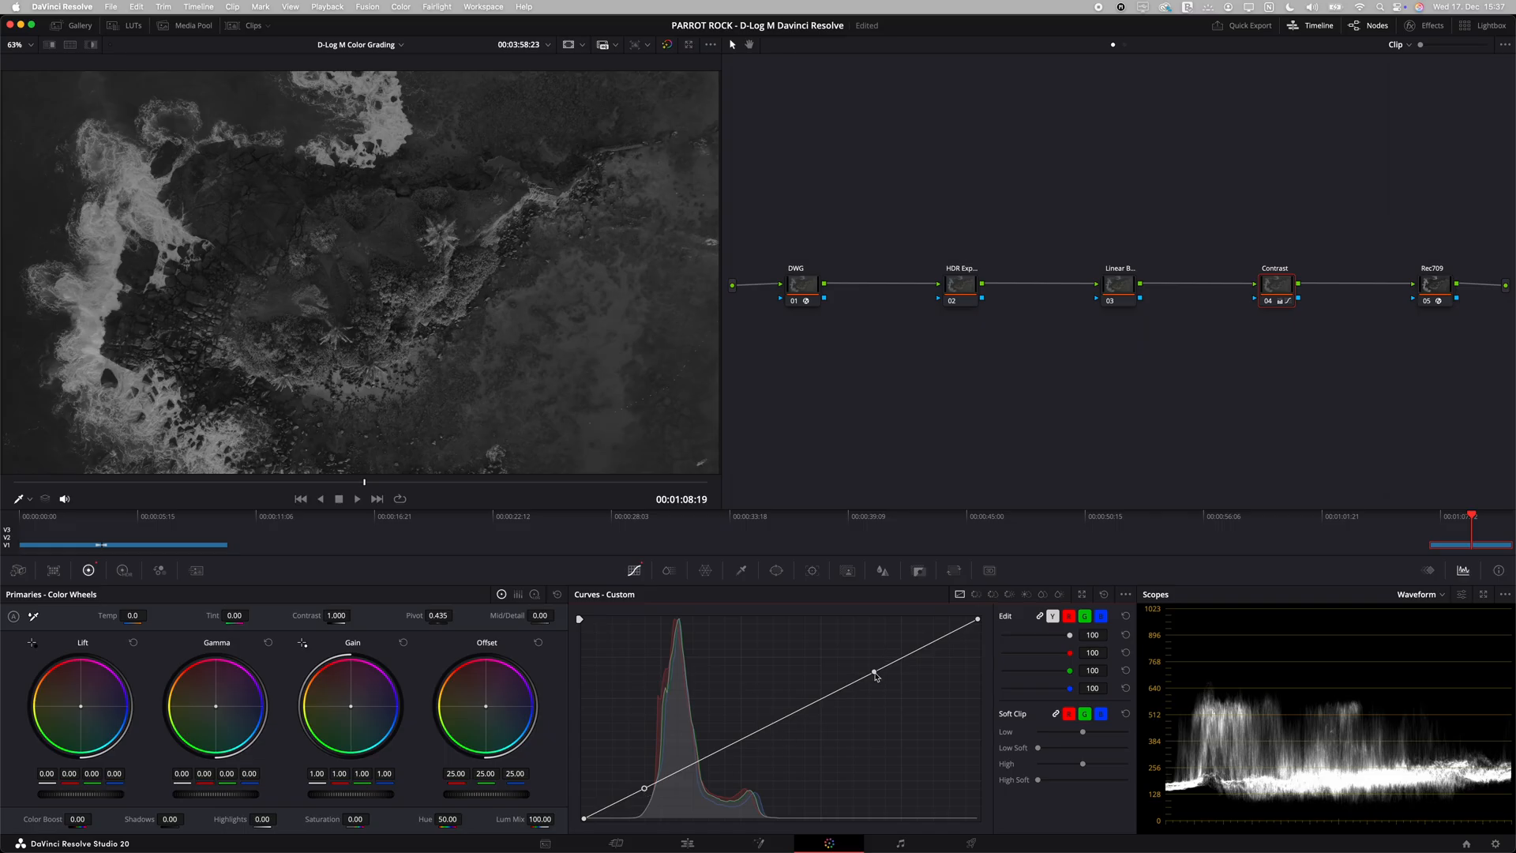
left_click_drag(875, 674, 871, 663)
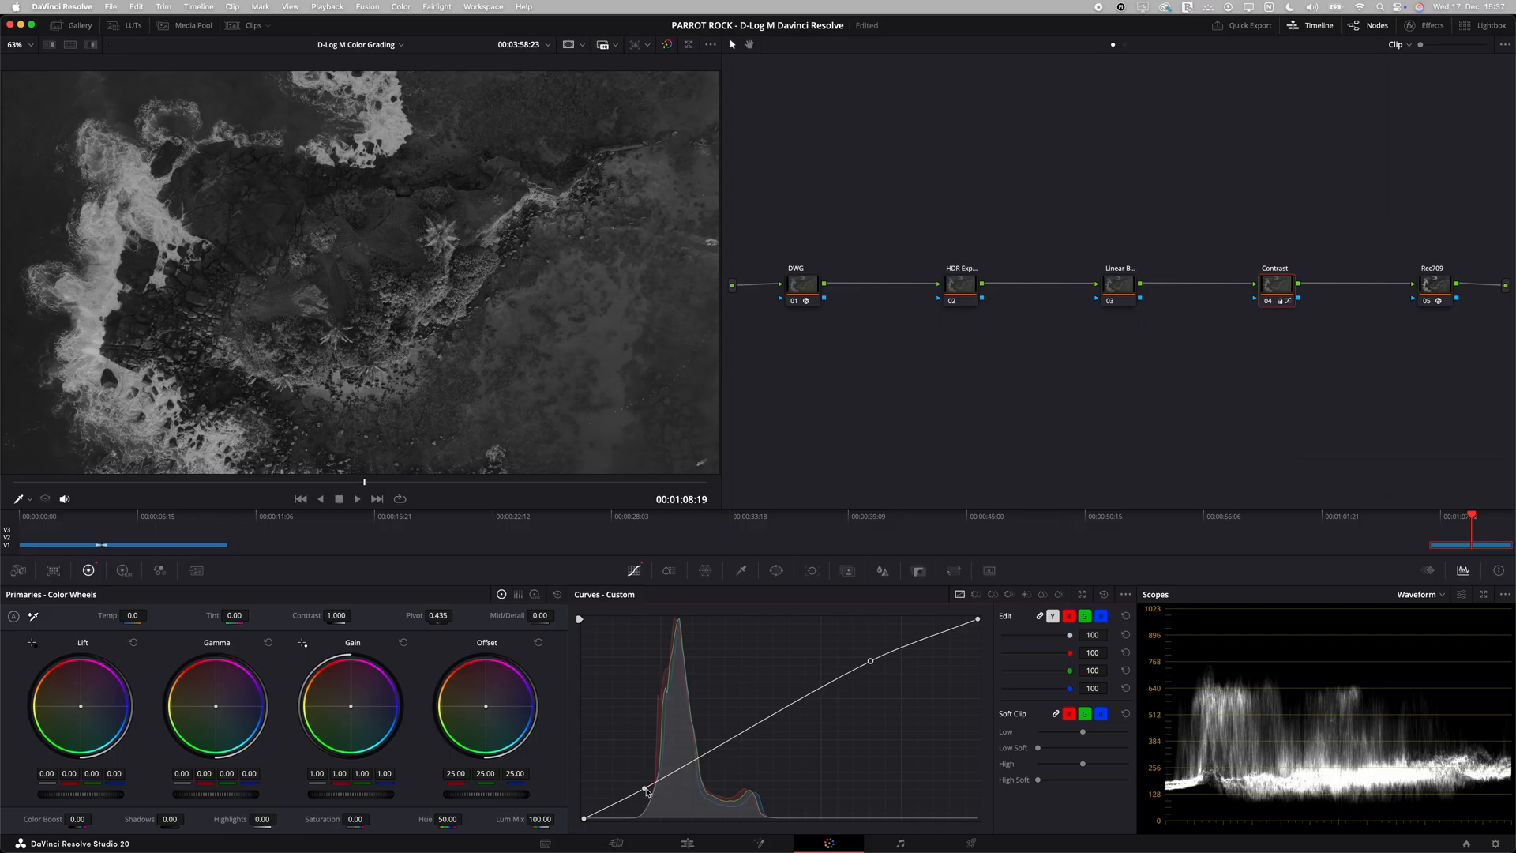
left_click_drag(645, 790, 645, 795)
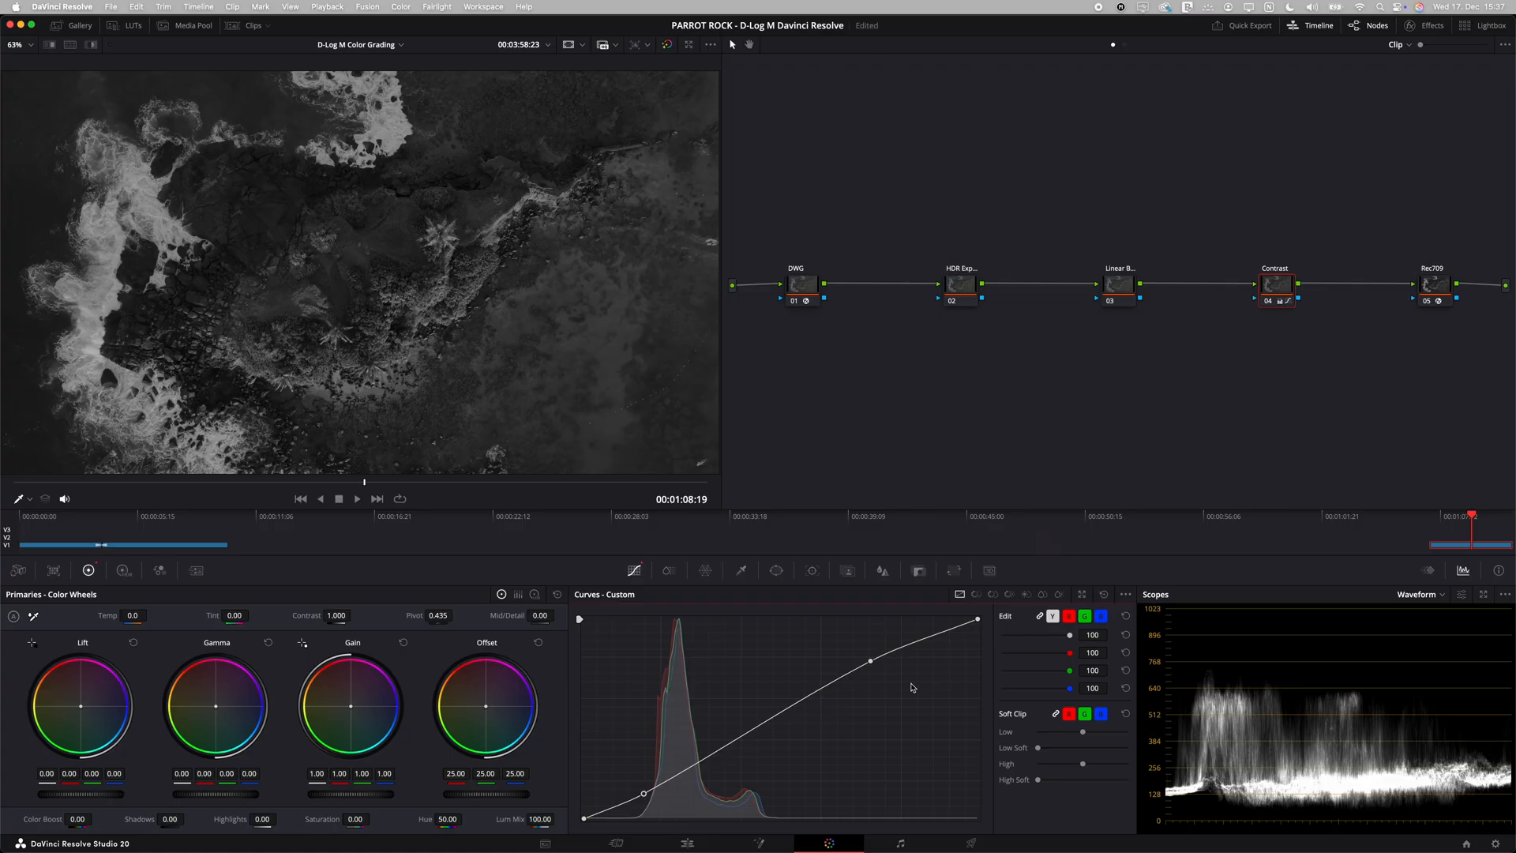
Step: Enable editable splines for the custom curve and fine-tune the handles of its shadow and highlight points
left_click(1125, 595)
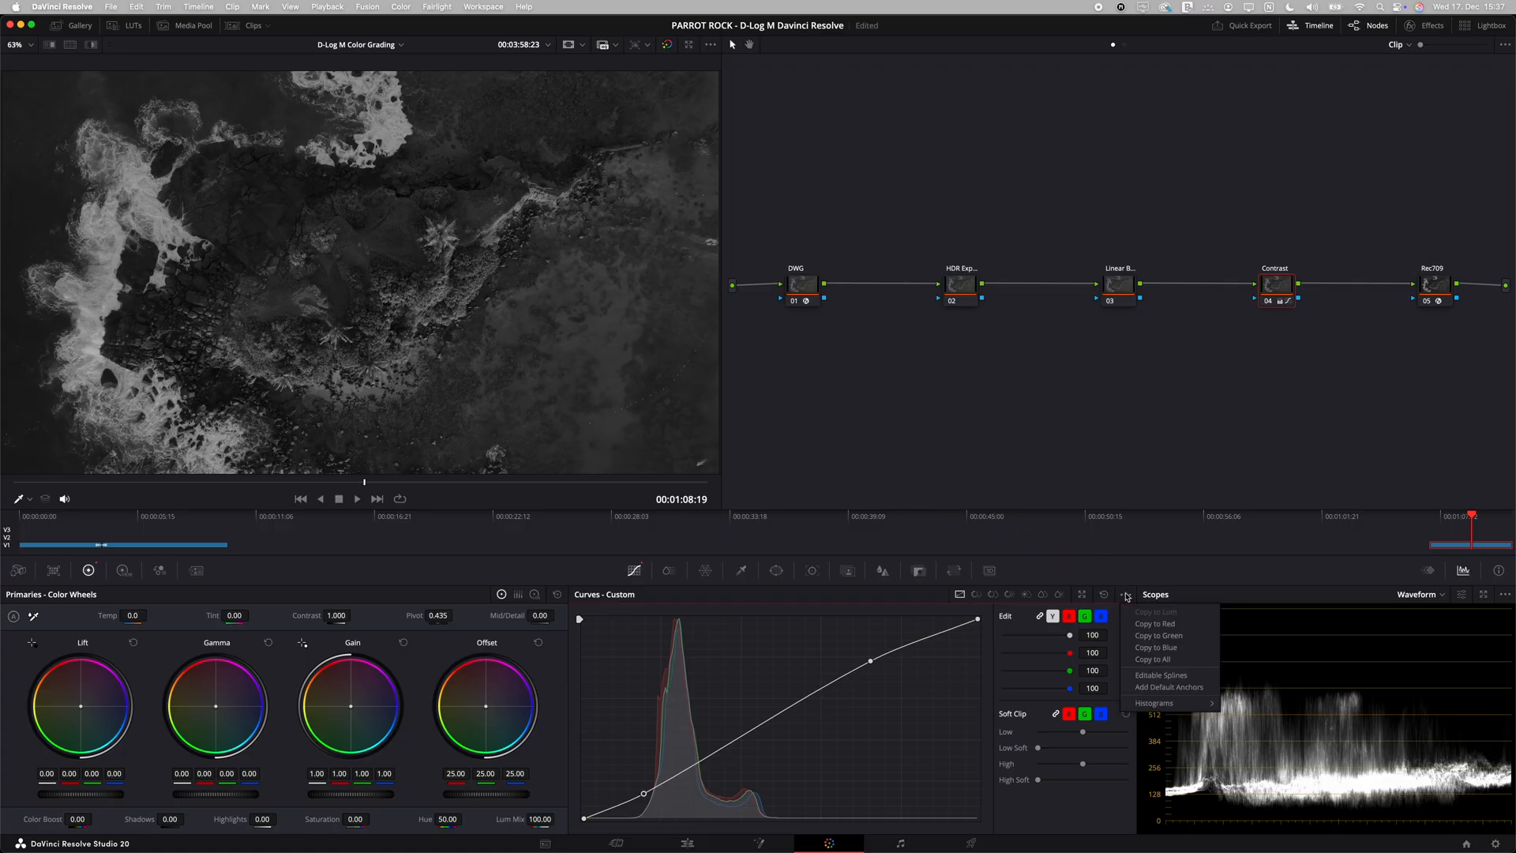
left_click(1145, 676)
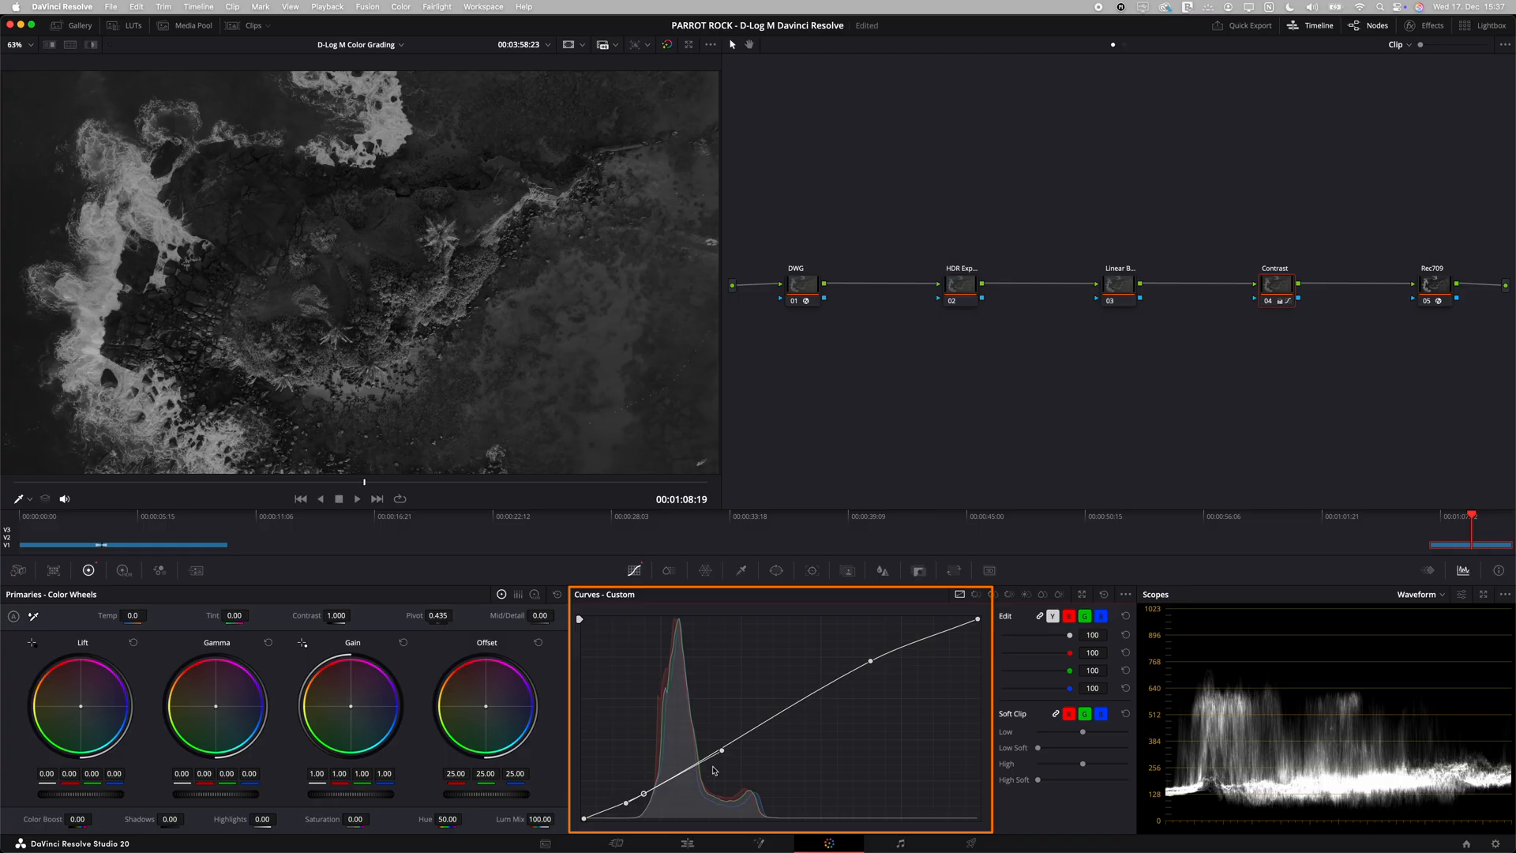
left_click_drag(722, 751, 726, 751)
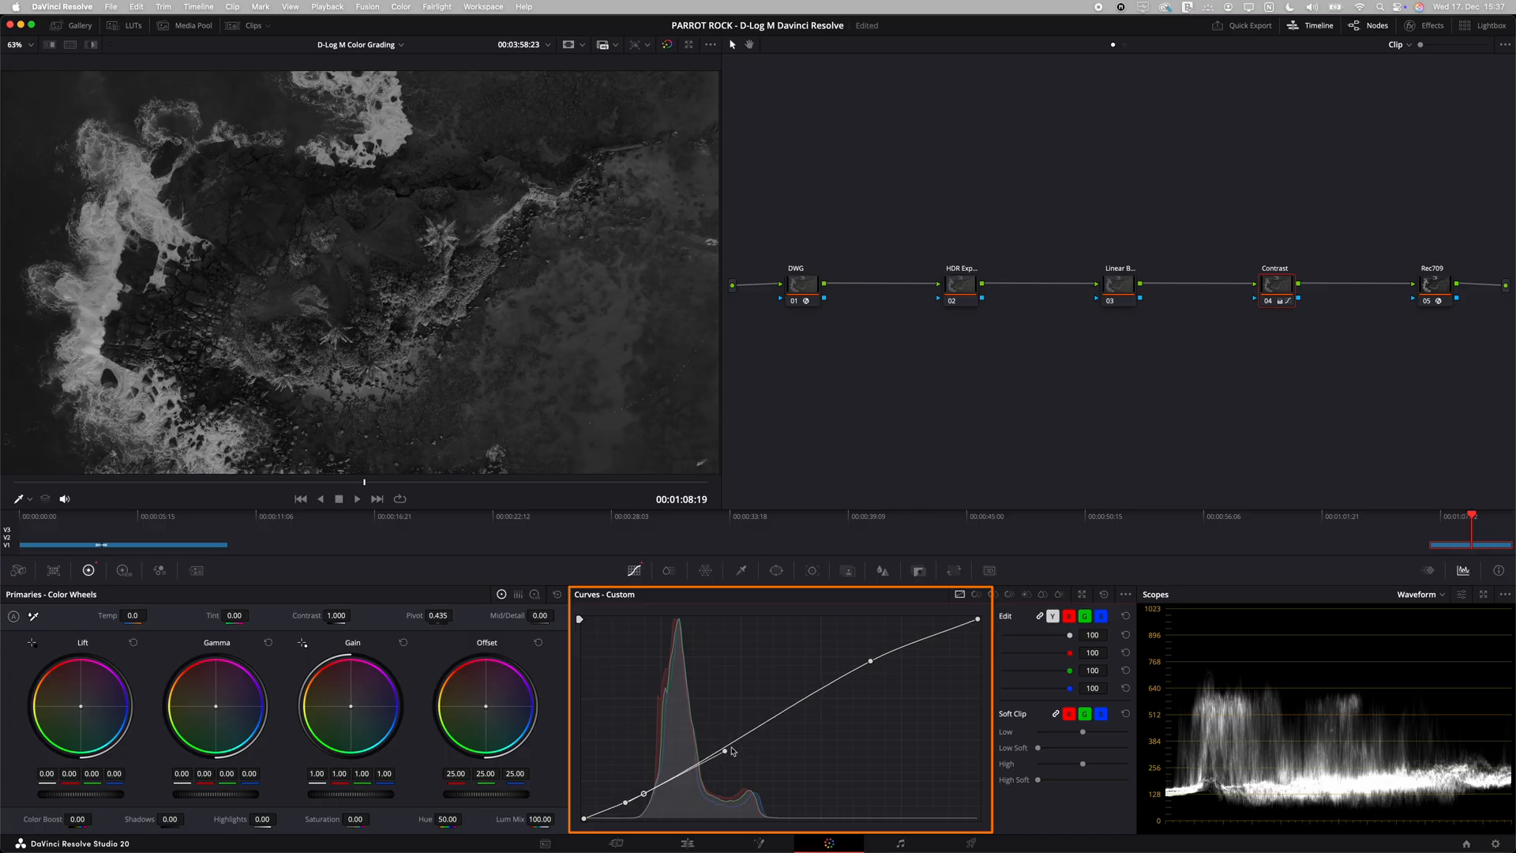
left_click(871, 661)
left_click_drag(902, 648, 901, 646)
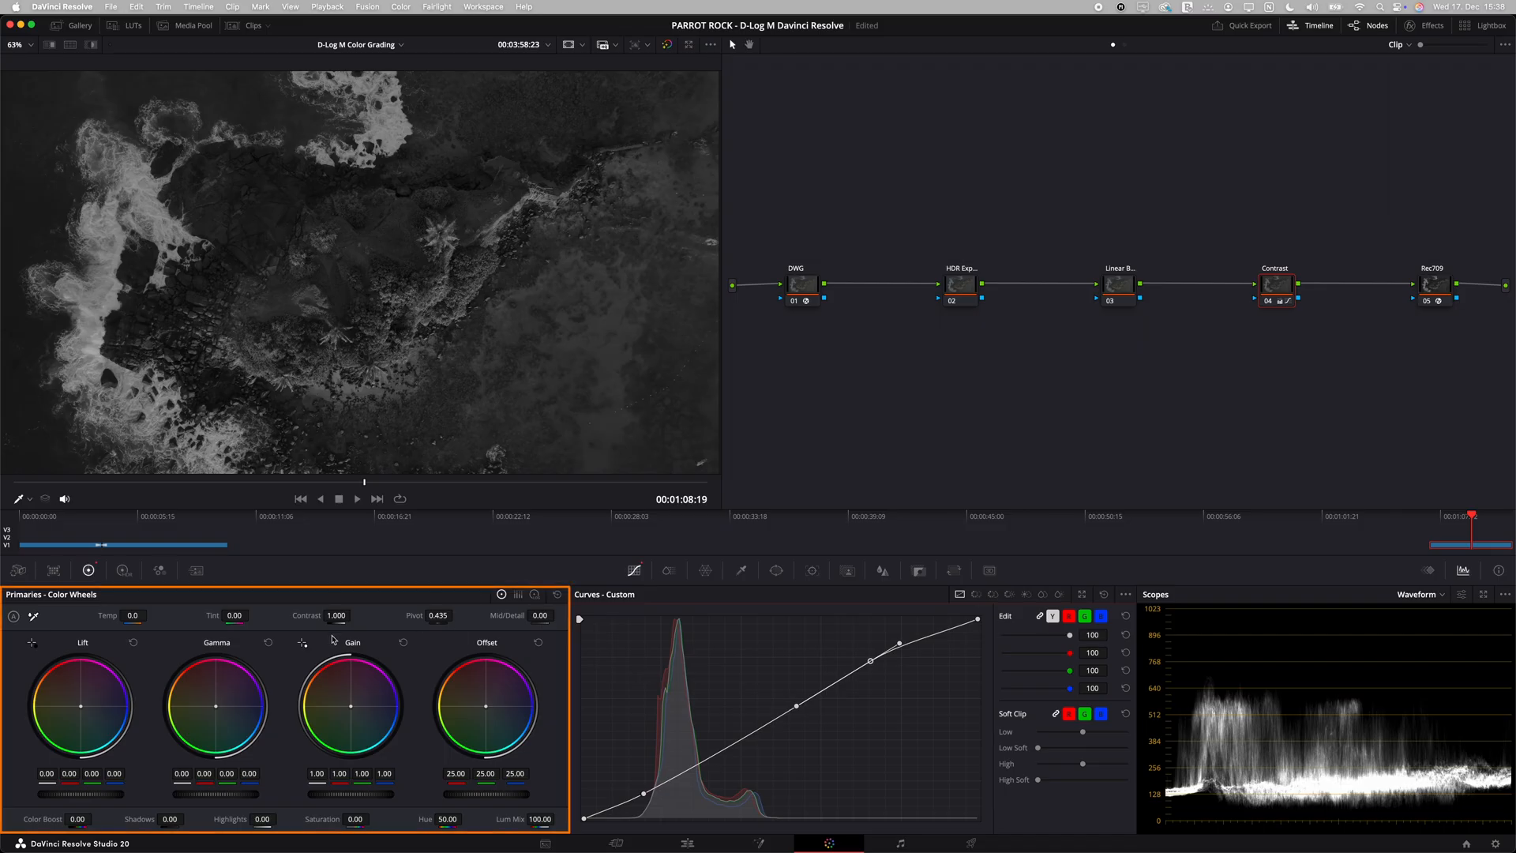
Step: Set the Contrast node's contrast to 1.100 and reset its saturation to the default
left_click_drag(338, 615, 370, 613)
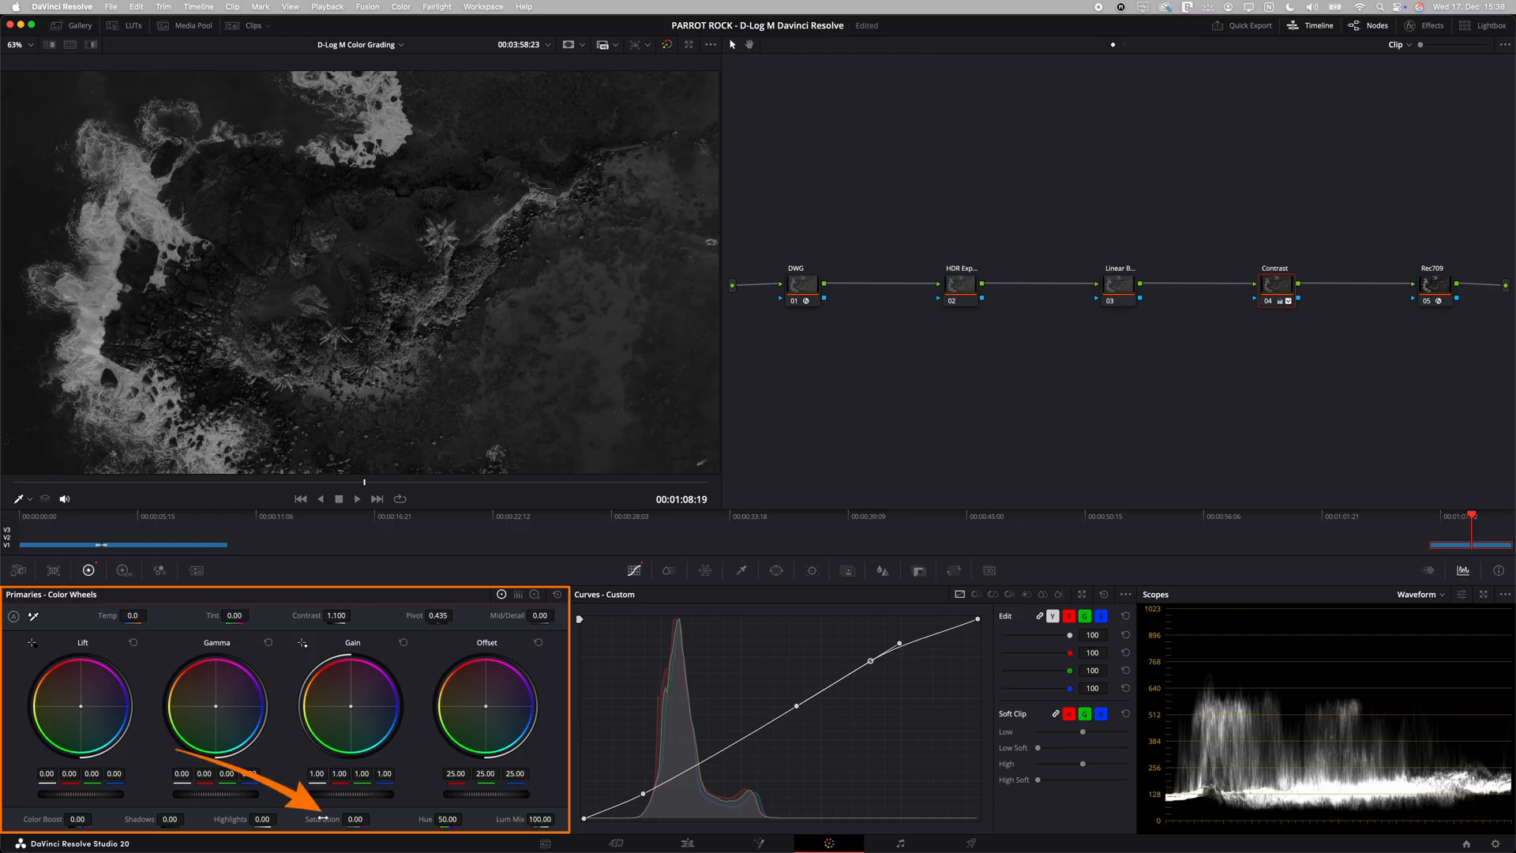
double_click(325, 820)
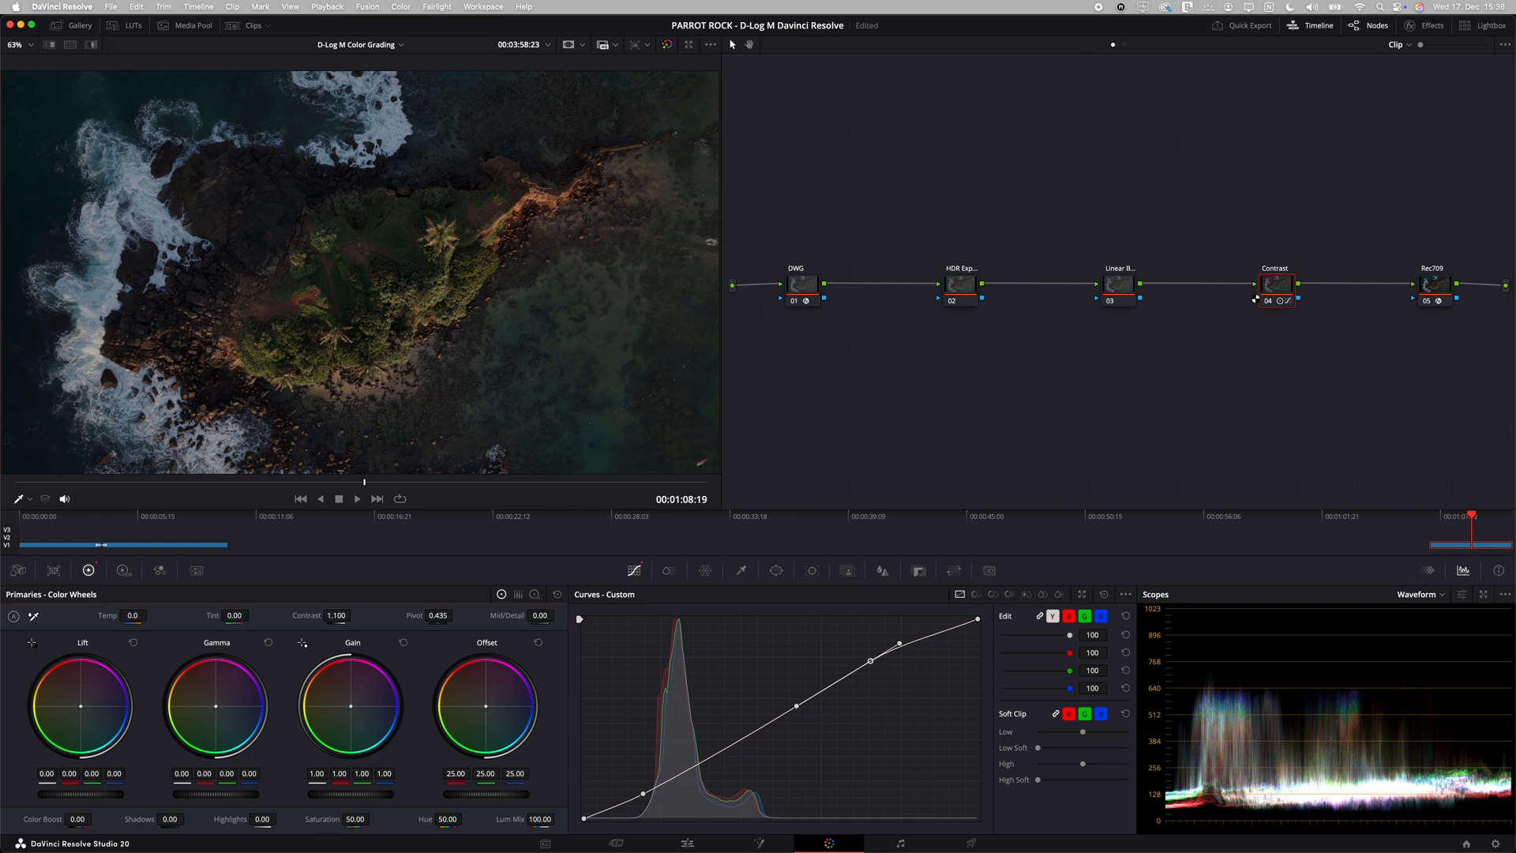
Step: Toggle the Contrast node off and on to compare the image with and without the adjustment
left_click(1268, 302)
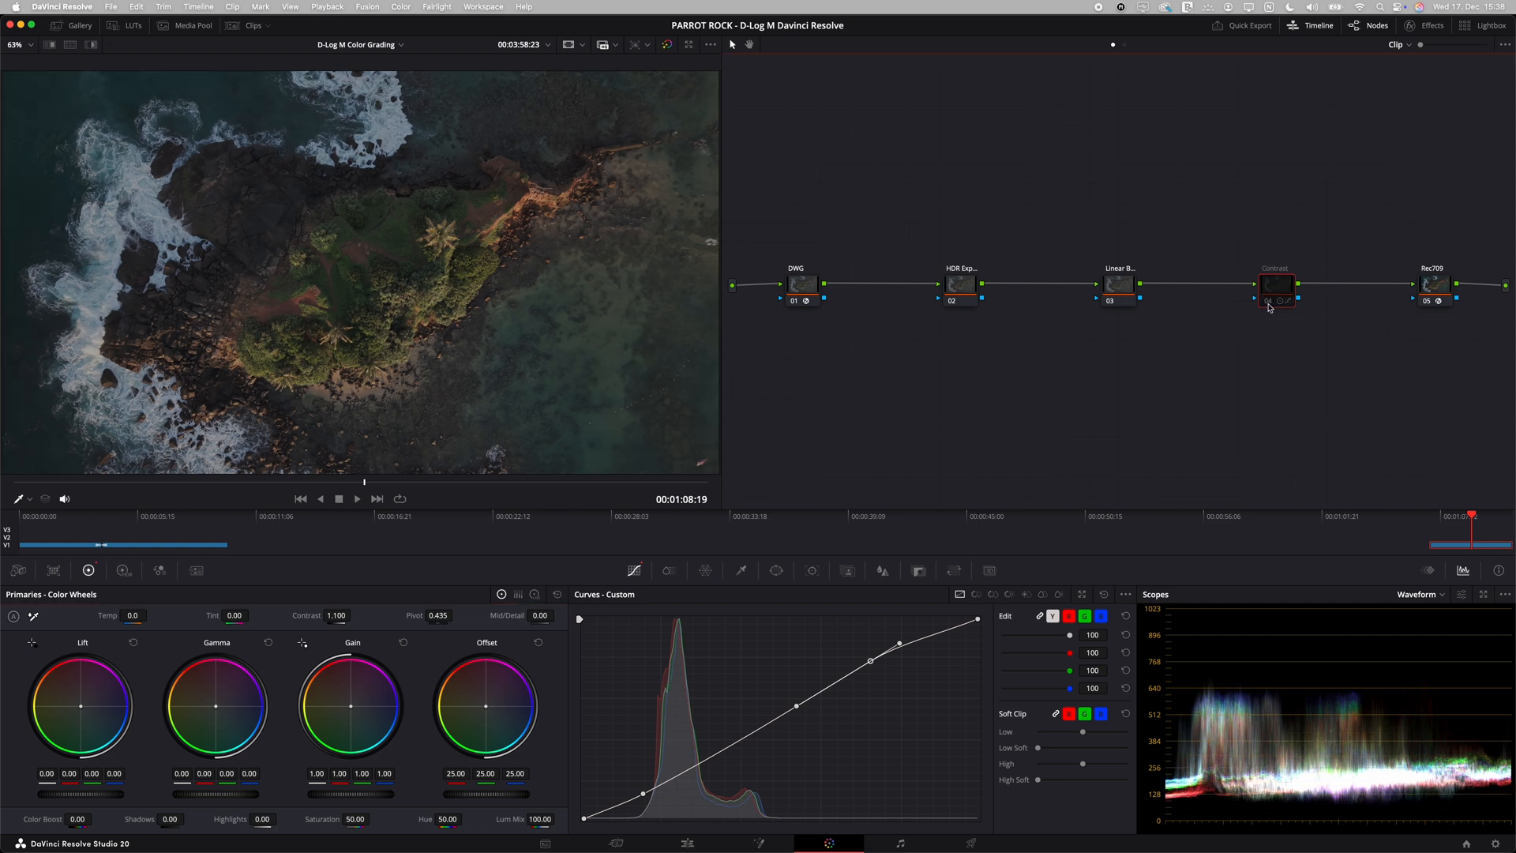
left_click(1268, 302)
left_click(1268, 301)
left_click(1268, 302)
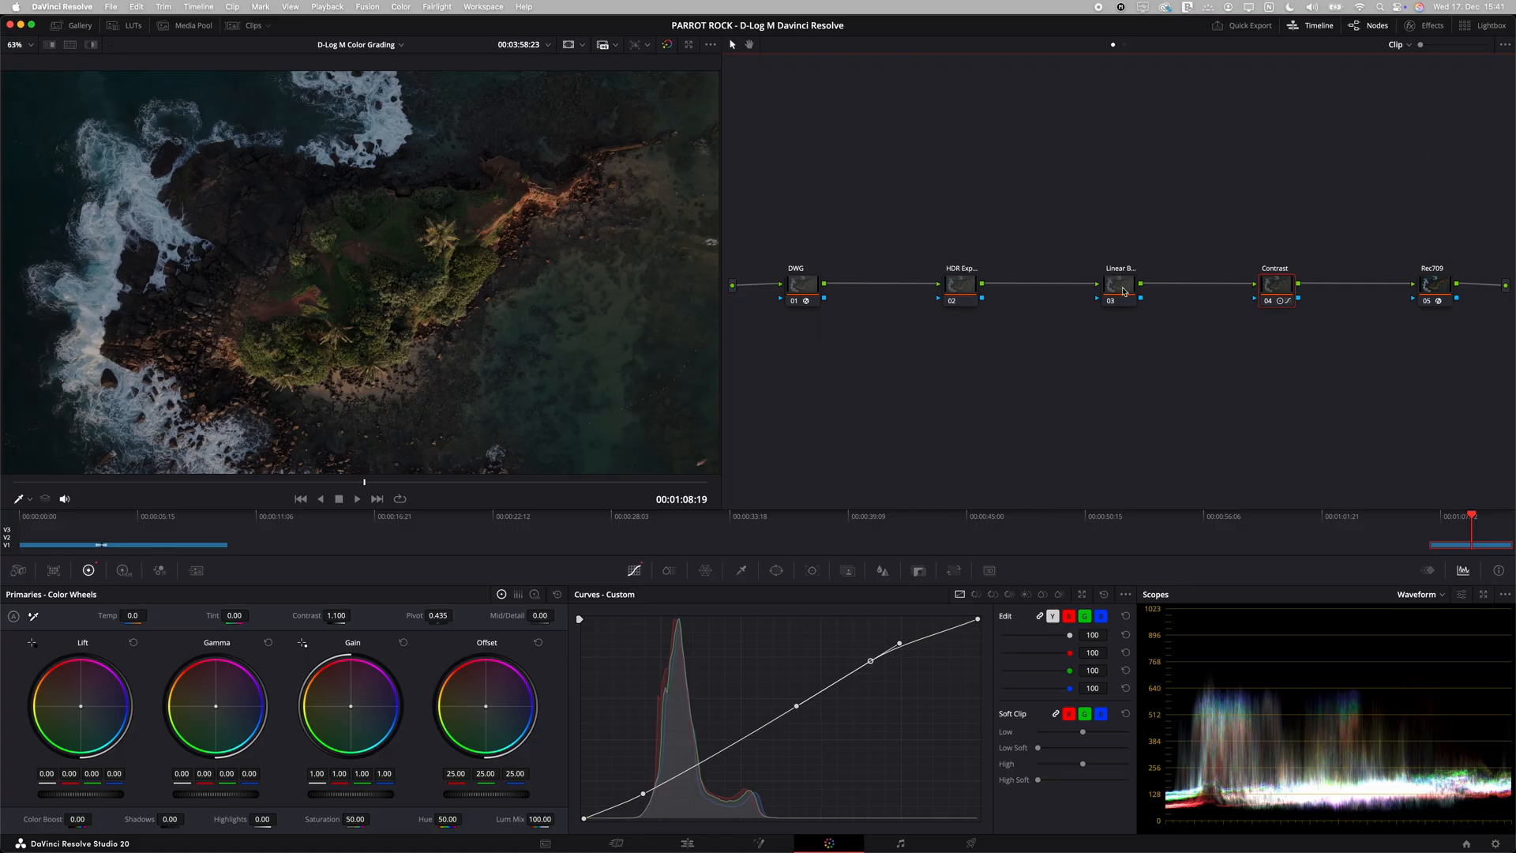
Step: Set the gamma of node 03, the linear balance node, to Linear and its Lum Mix to 0
left_click(1123, 290)
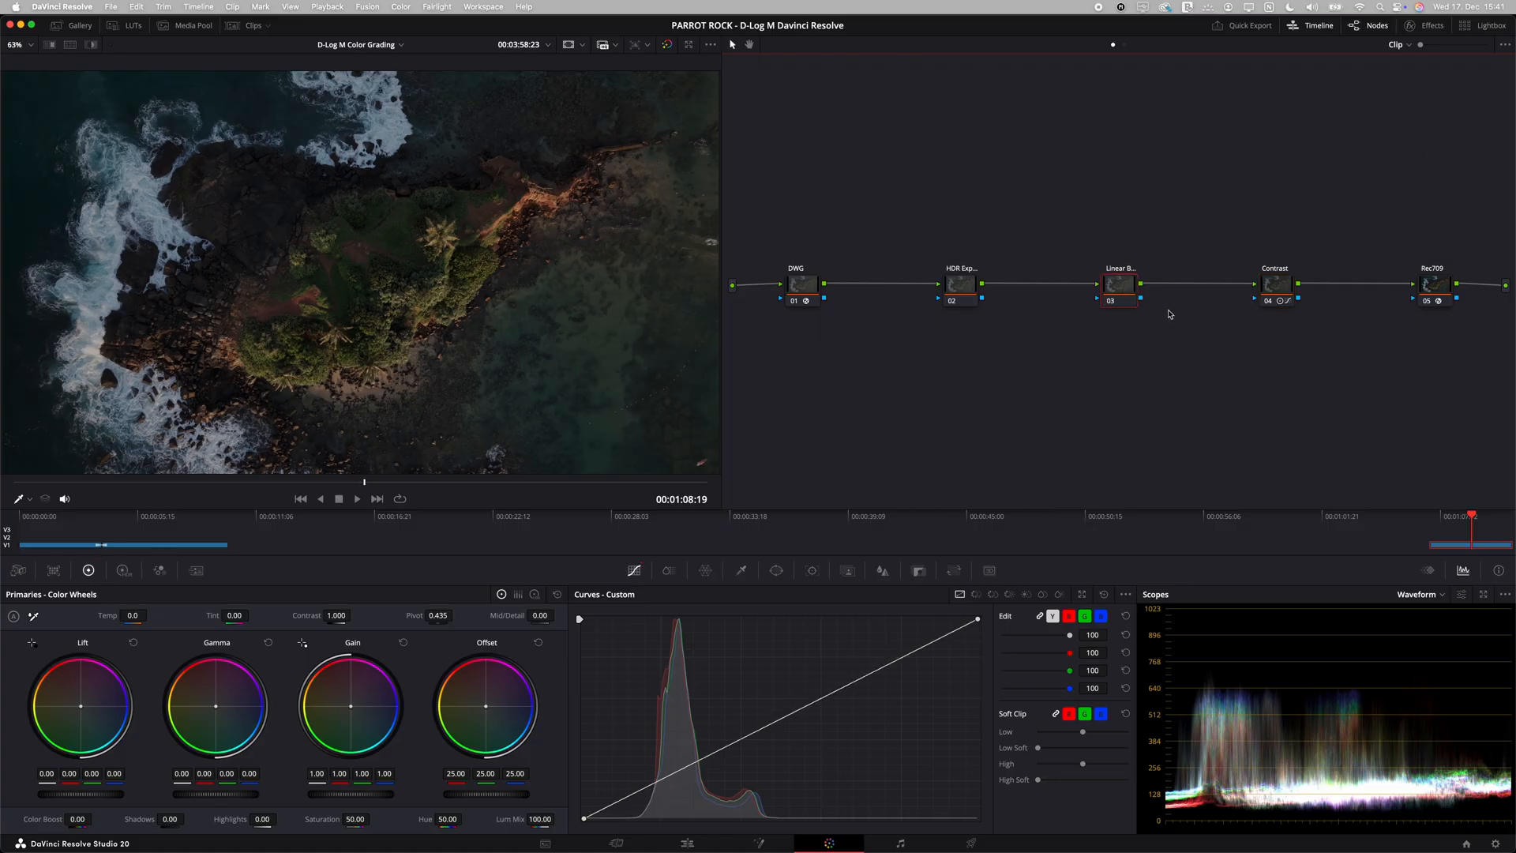
right_click(1117, 291)
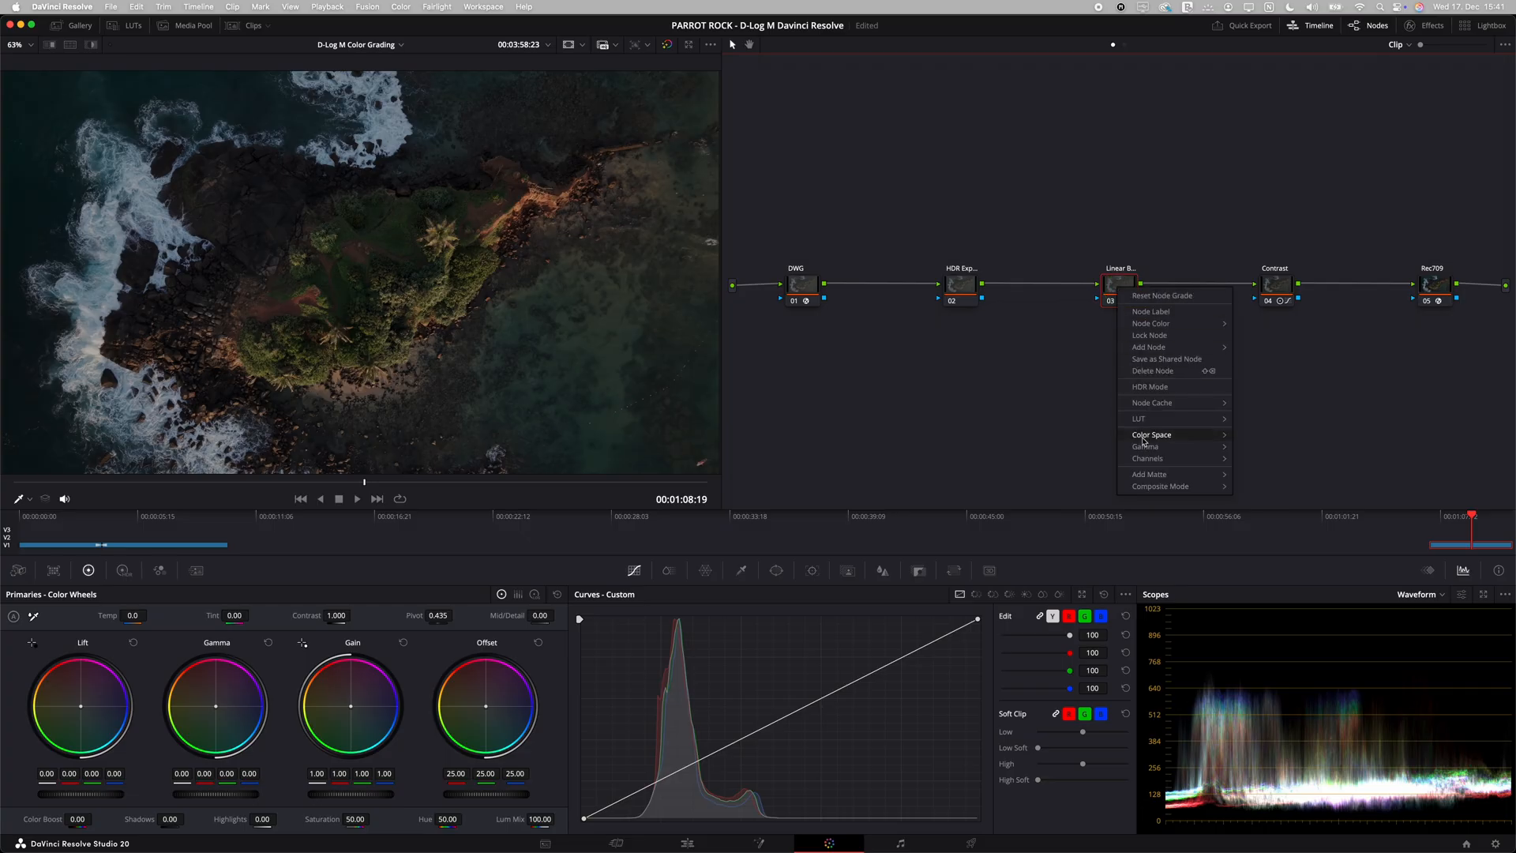
mouse_move(1164, 449)
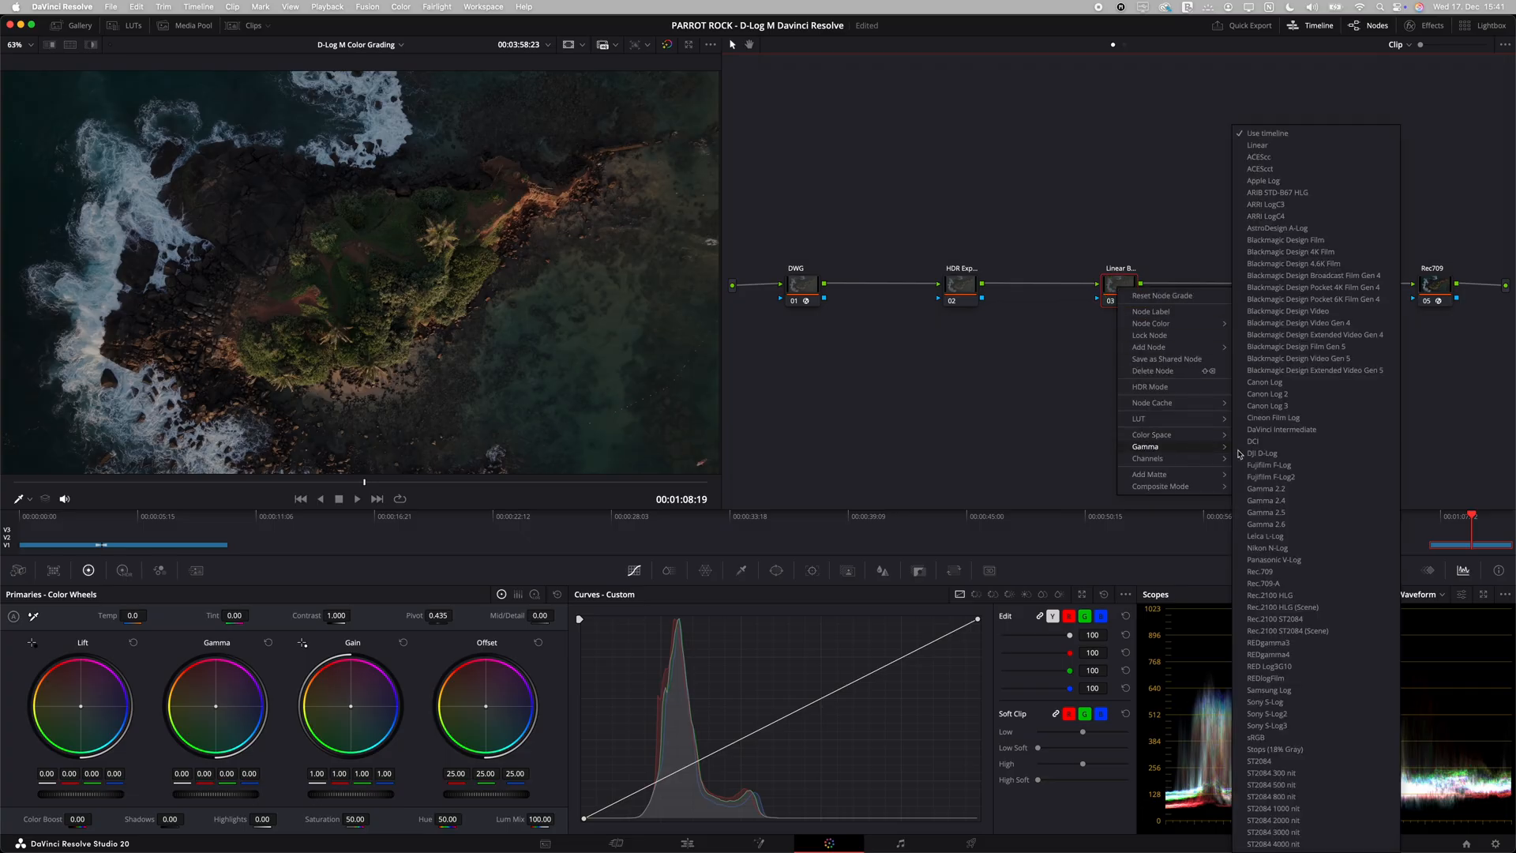
left_click(1258, 146)
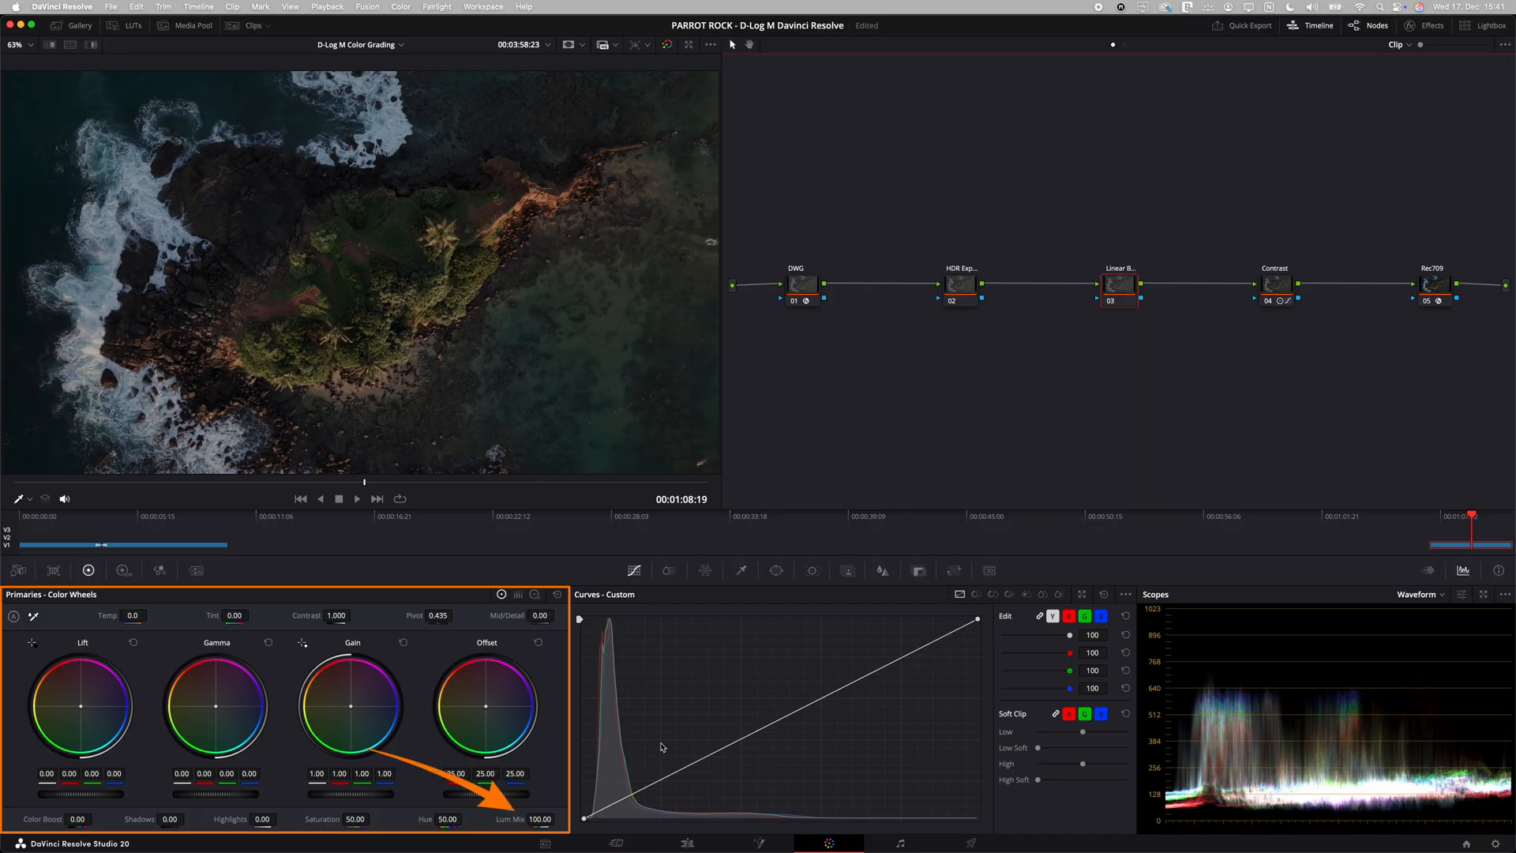
left_click_drag(542, 818, 73, 802)
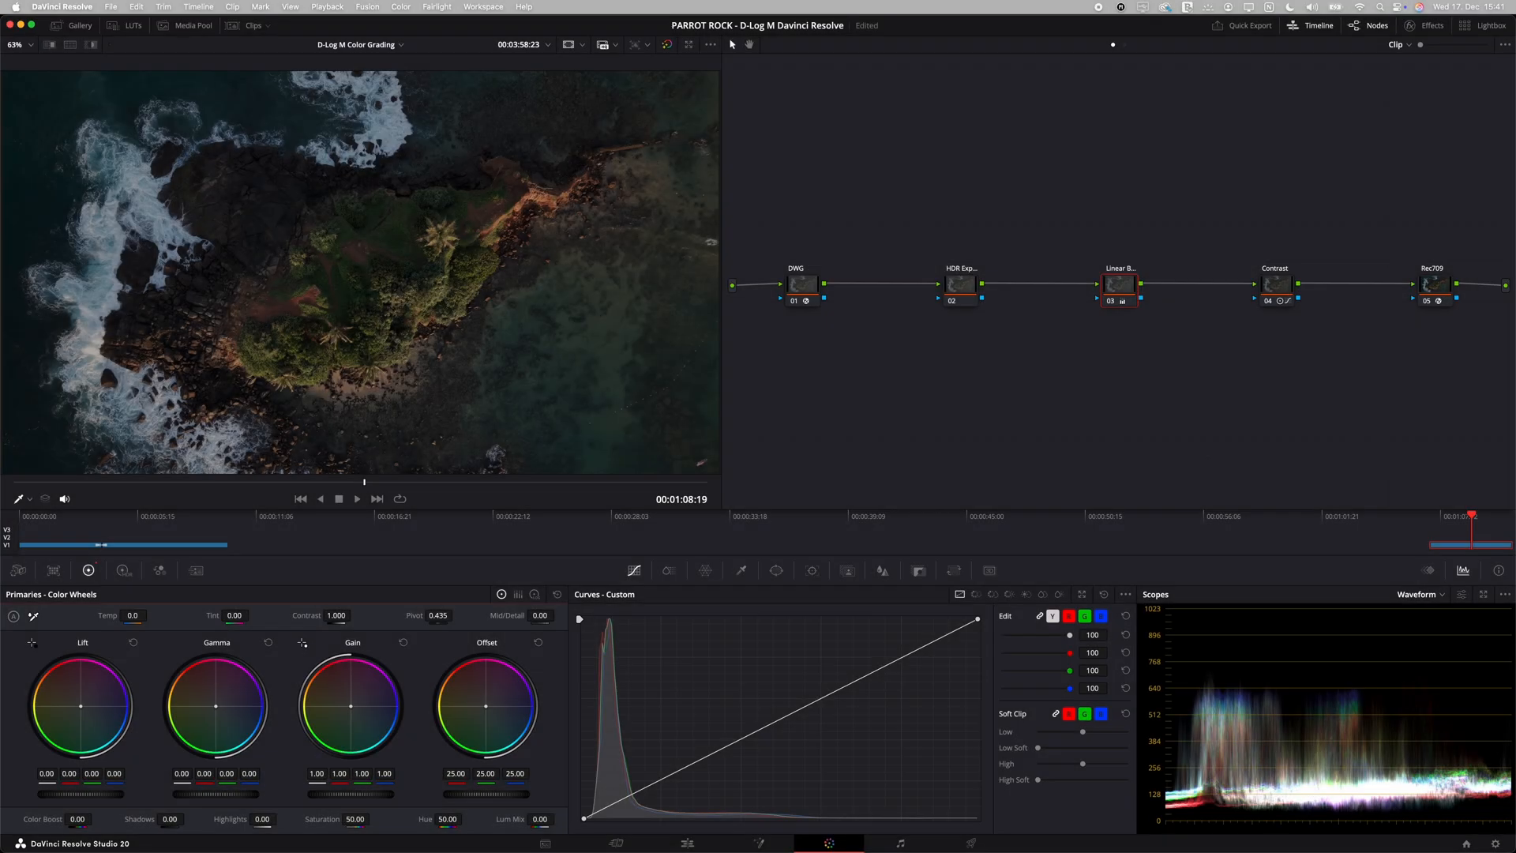
Step: Warm node 03's Gain slightly to red 1.03, green 0.99 and blue 0.99, and compare the image with the node bypassed
left_click_drag(351, 705, 349, 701)
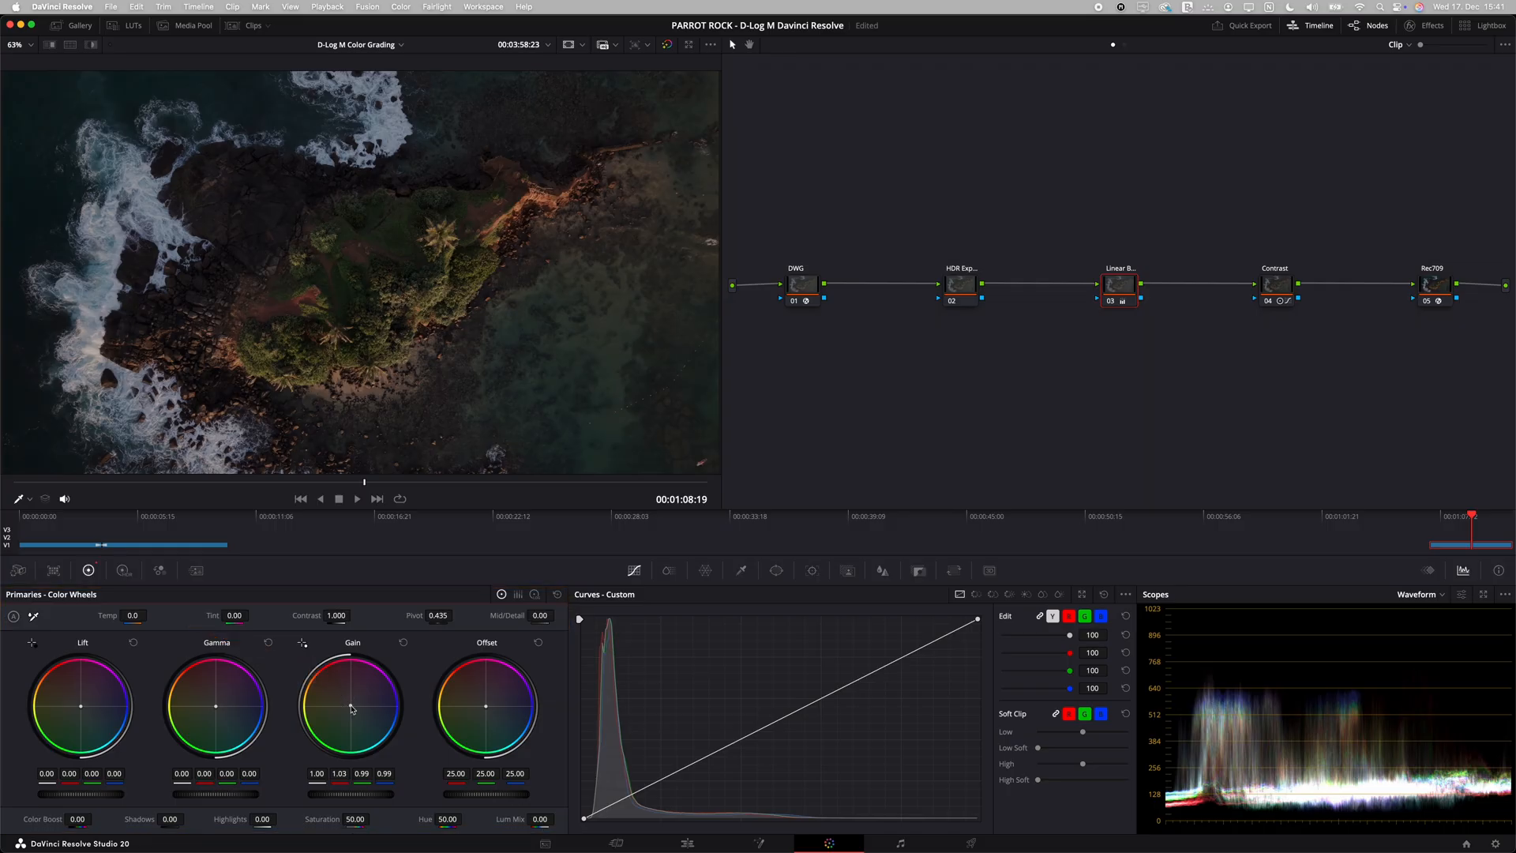
left_click(1108, 307)
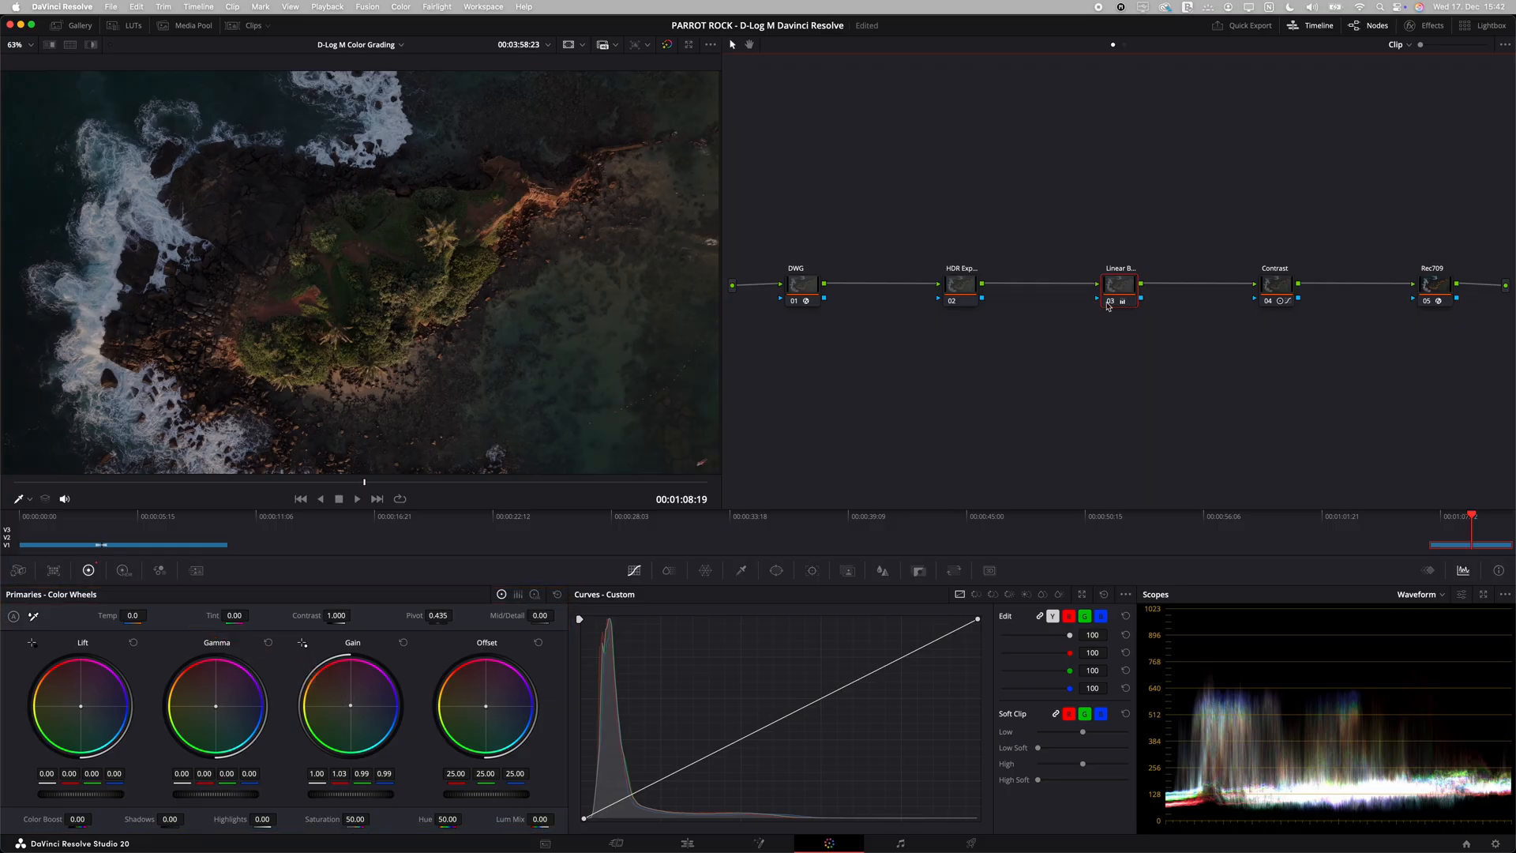
left_click(1107, 304)
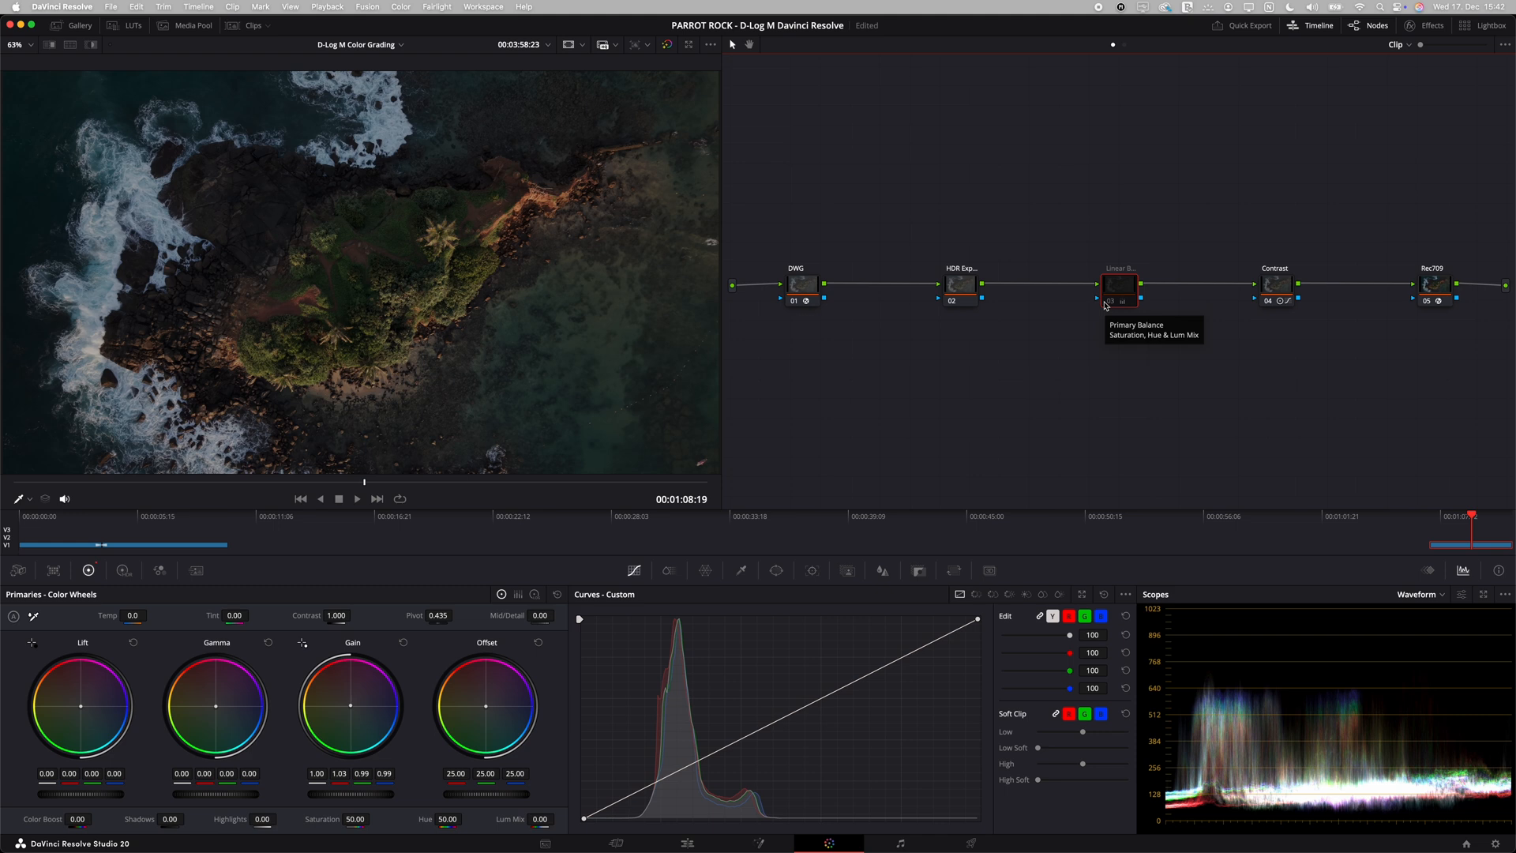
left_click(1110, 303)
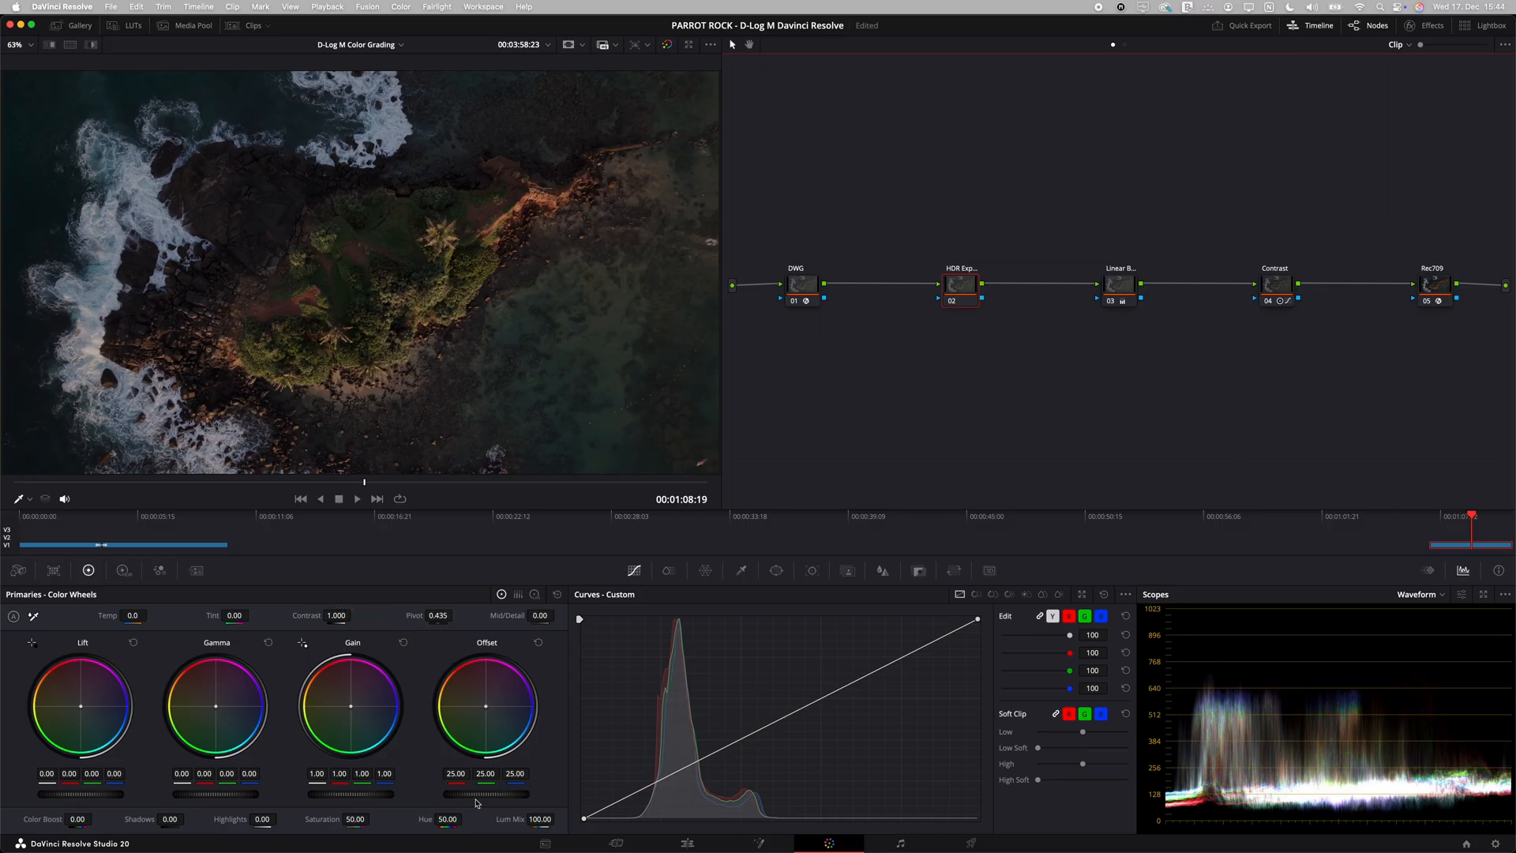
Step: Try an Offset adjustment on the HDR exposure node and reset it
left_click_drag(477, 801, 449, 819)
left_click(539, 641)
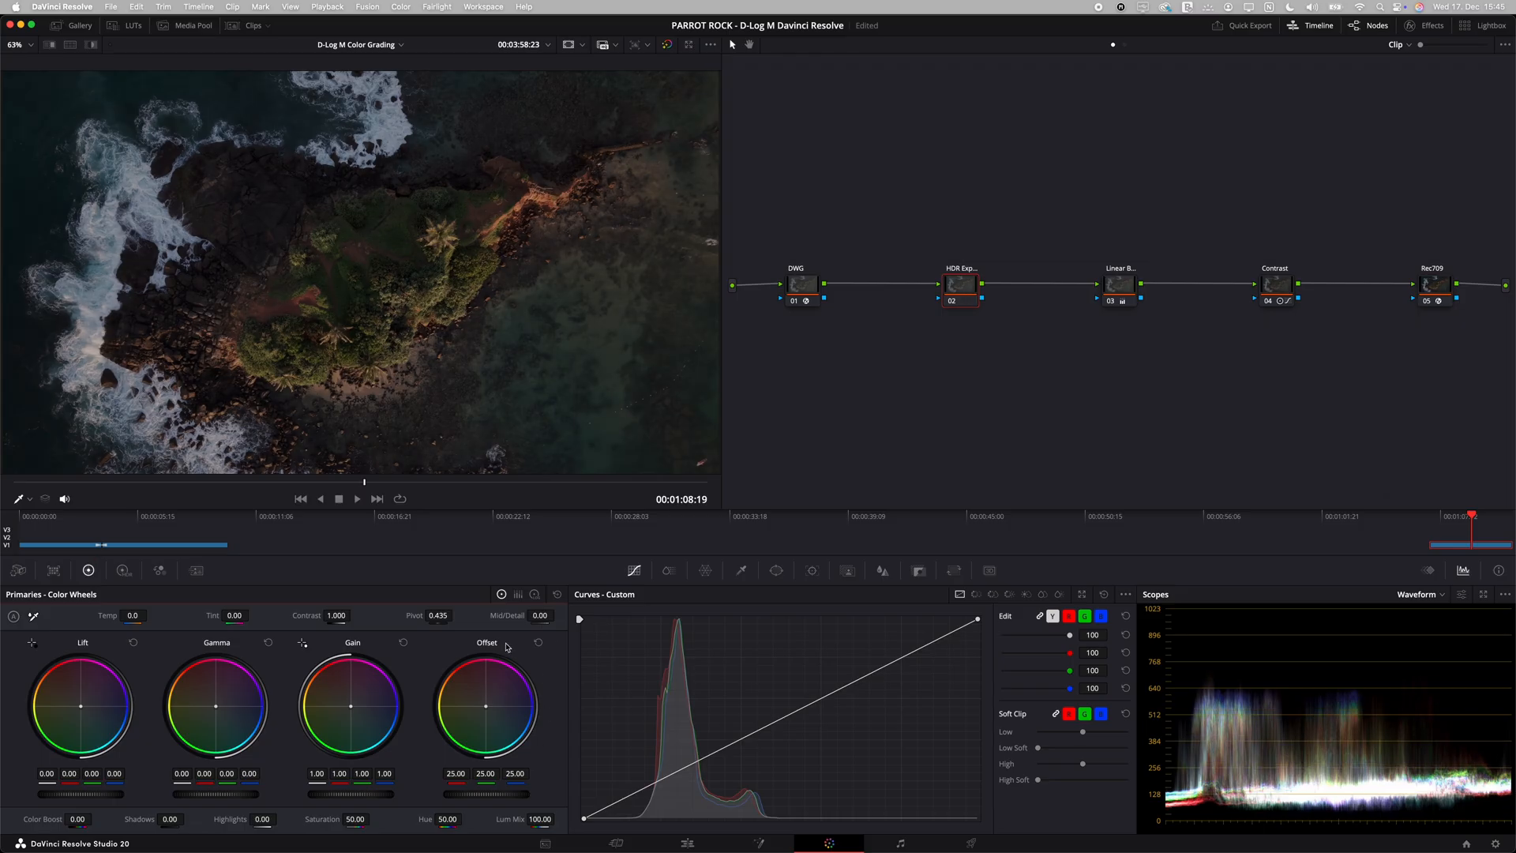
Step: Raise node 02's Global exposure to 0.95 in the High Dynamic Range color wheels, judging the level on the Waveform scope
left_click(122, 570)
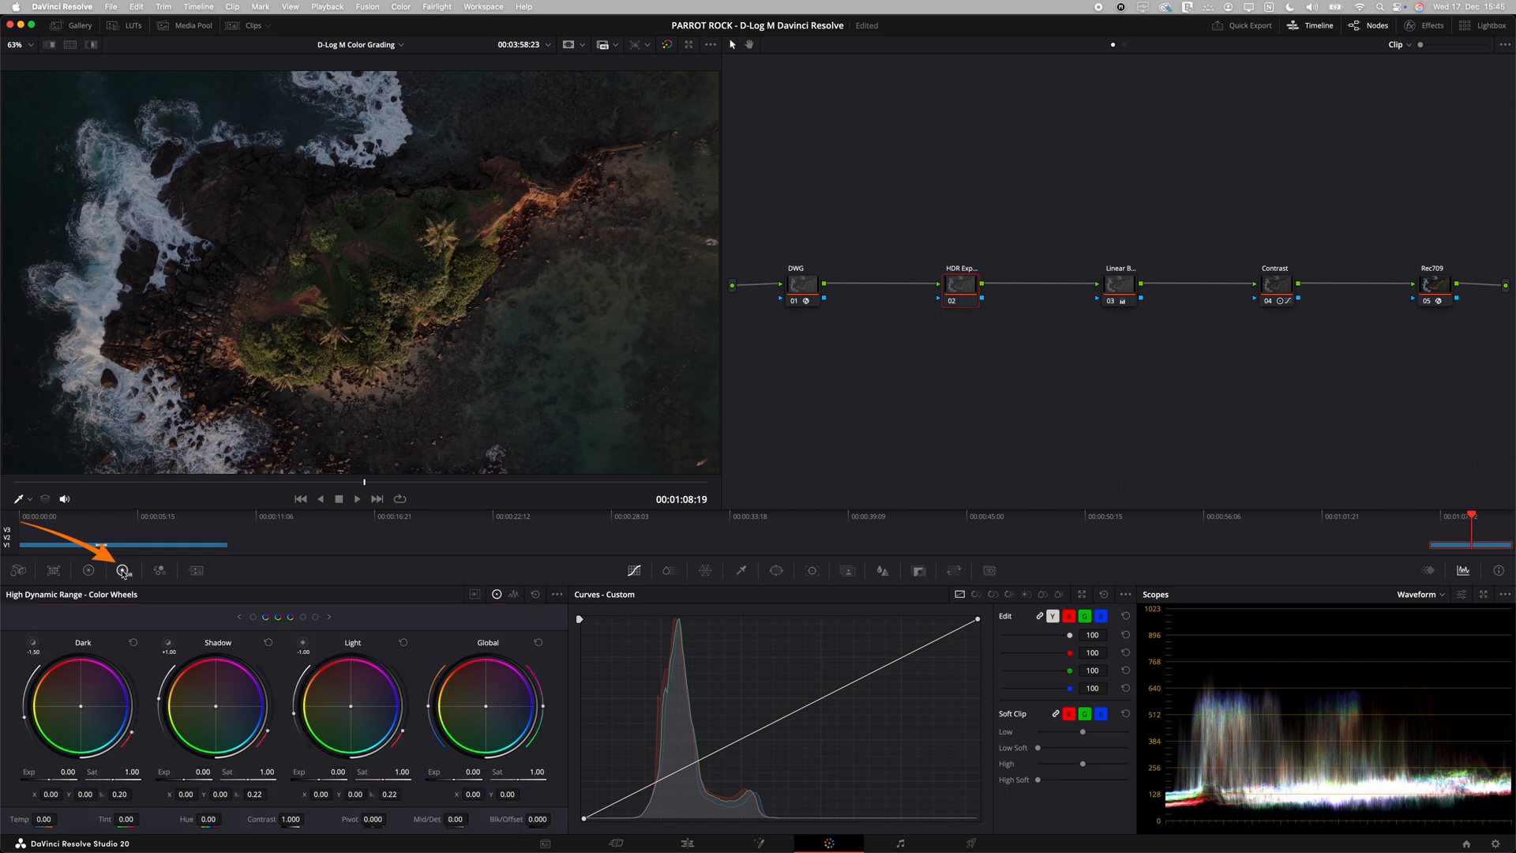
mouse_move(453, 779)
left_mouse_down()
mouse_move(535, 772)
mouse_move(393, 771)
mouse_move(478, 770)
left_mouse_up()
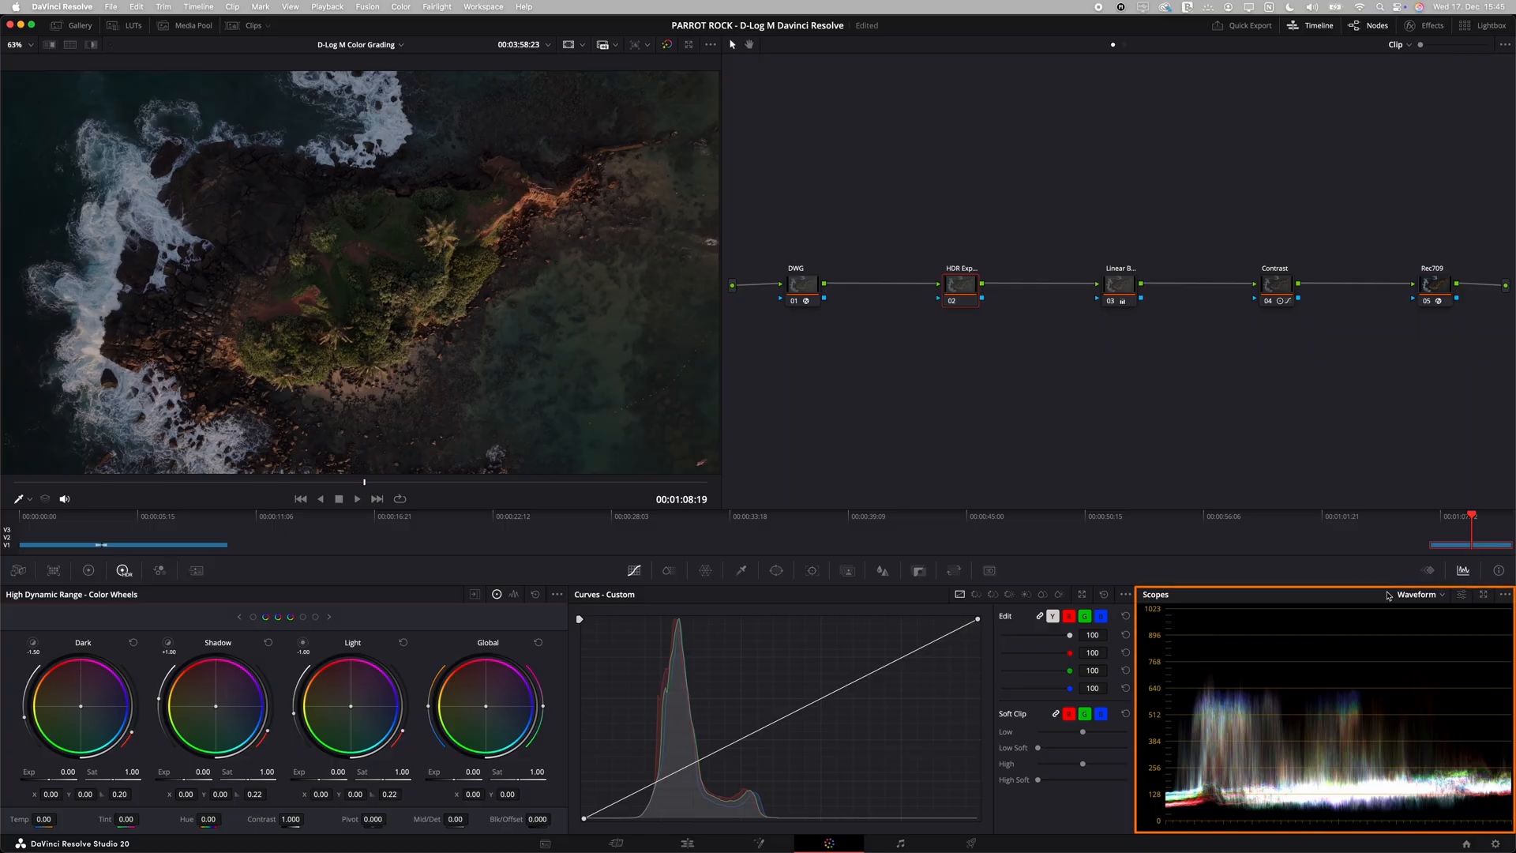
left_click(1415, 593)
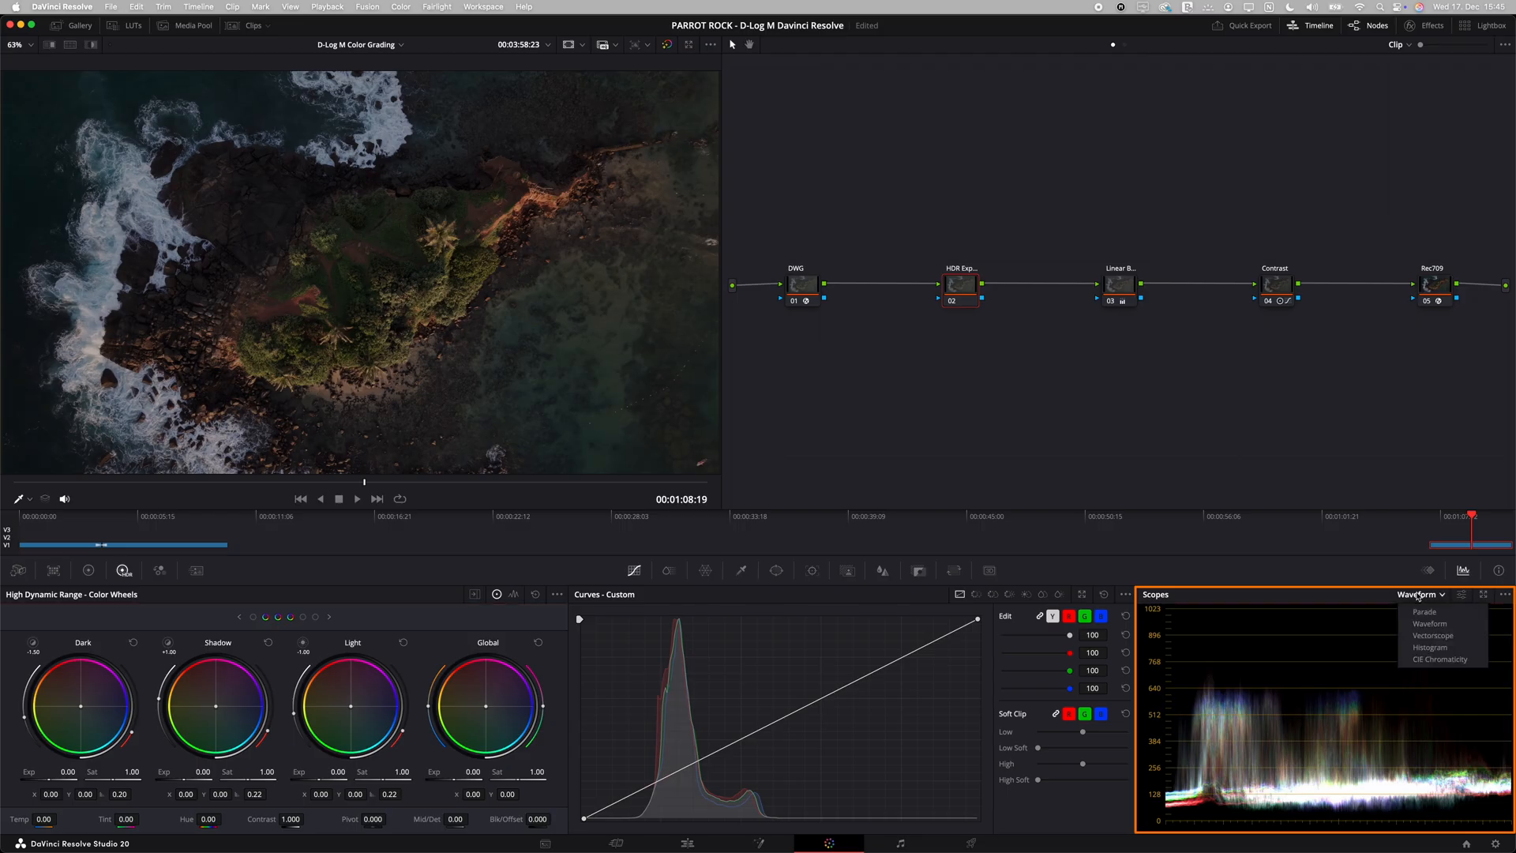
left_click(1455, 624)
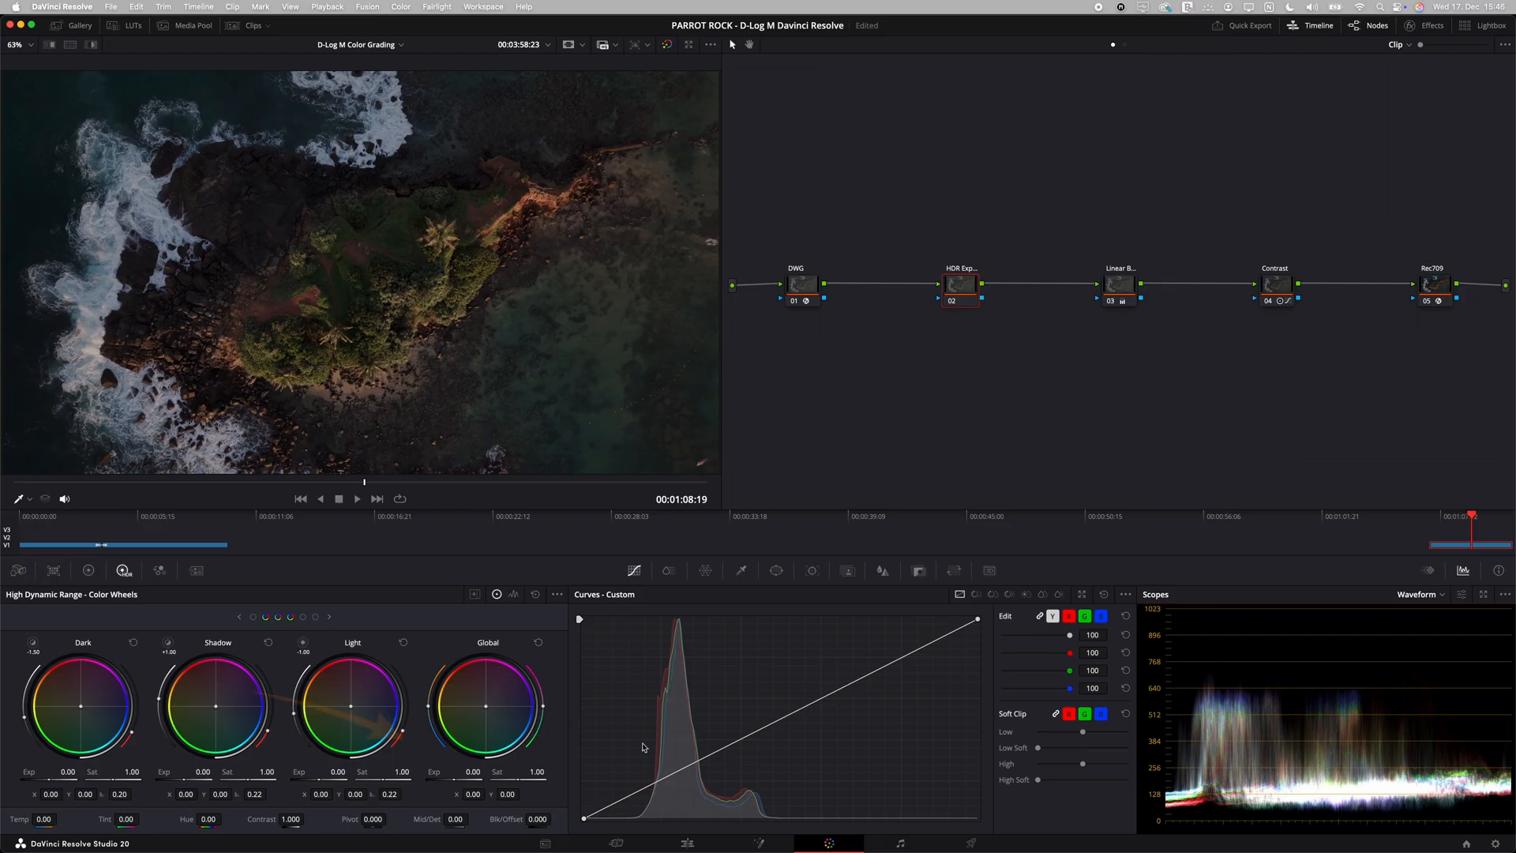
left_click_drag(454, 779, 693, 779)
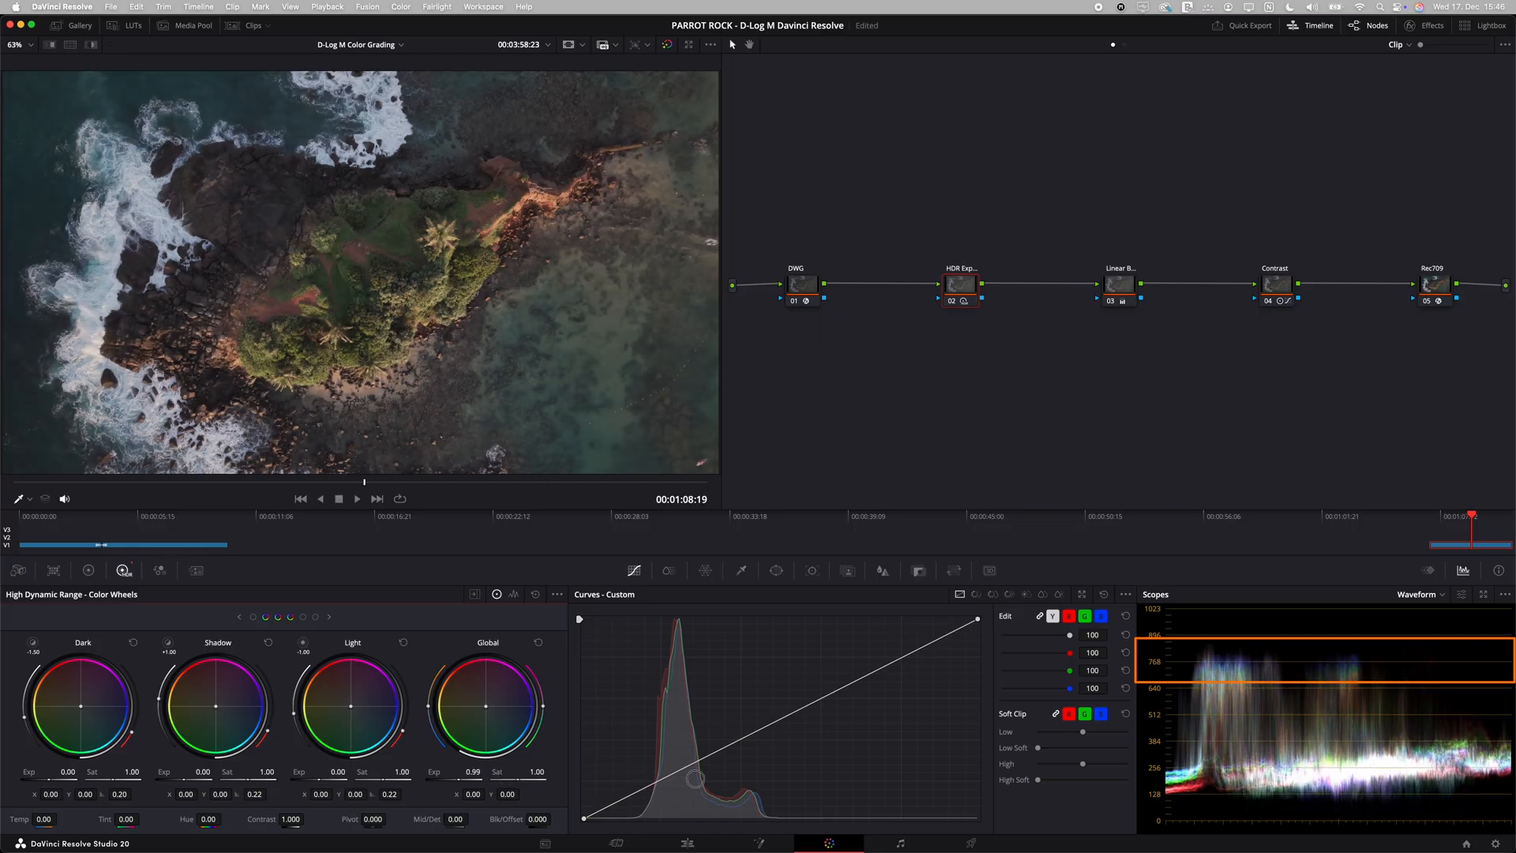
left_click_drag(691, 779, 687, 780)
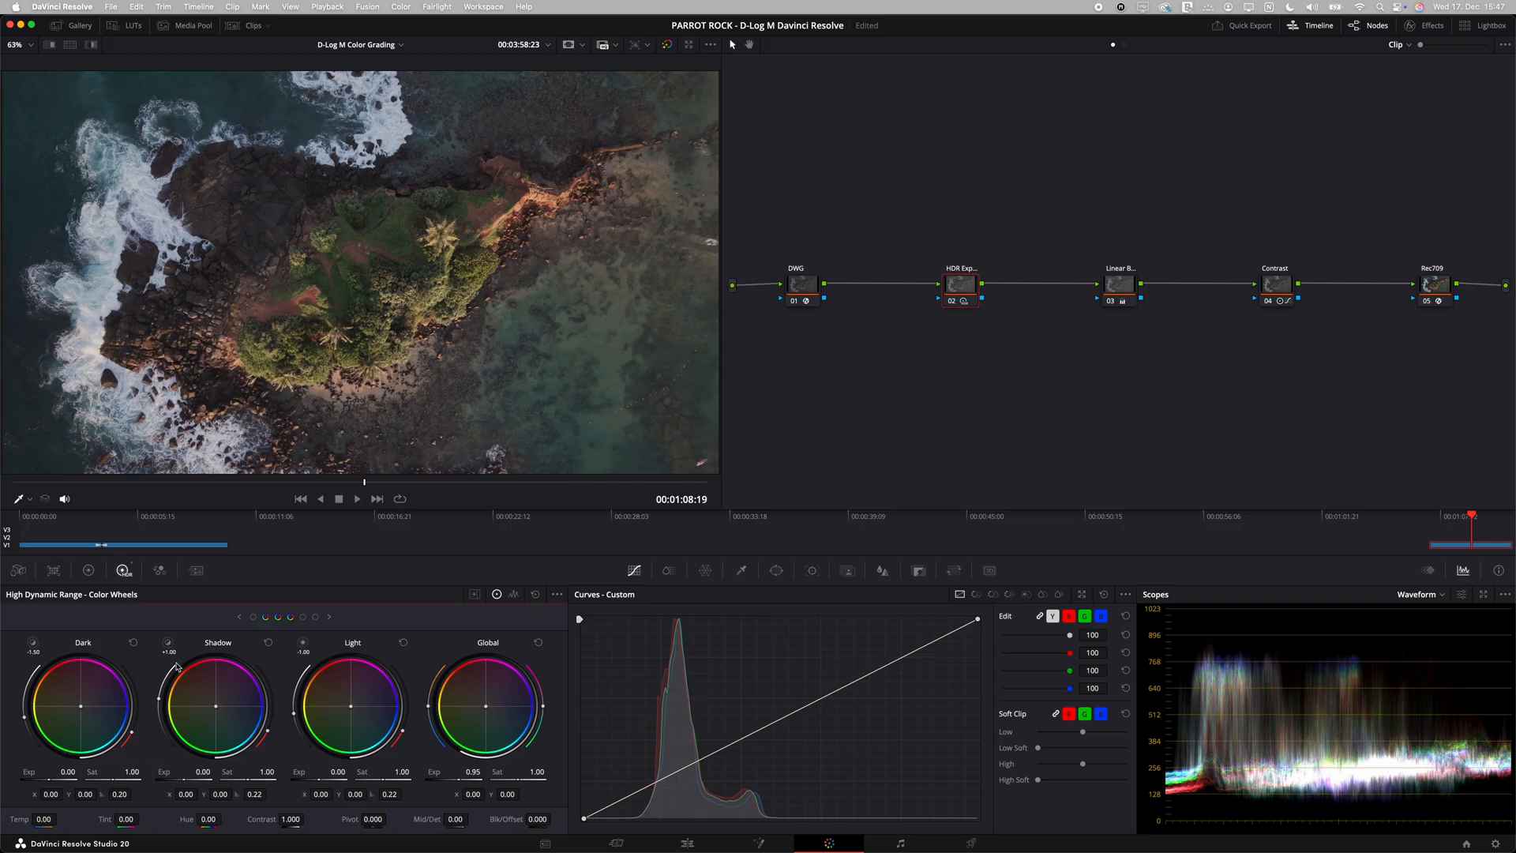
Step: In node 02's primaries, lower Shadows to -25 and Highlights to -16.50, and compare the image with the node bypassed
left_click(88, 571)
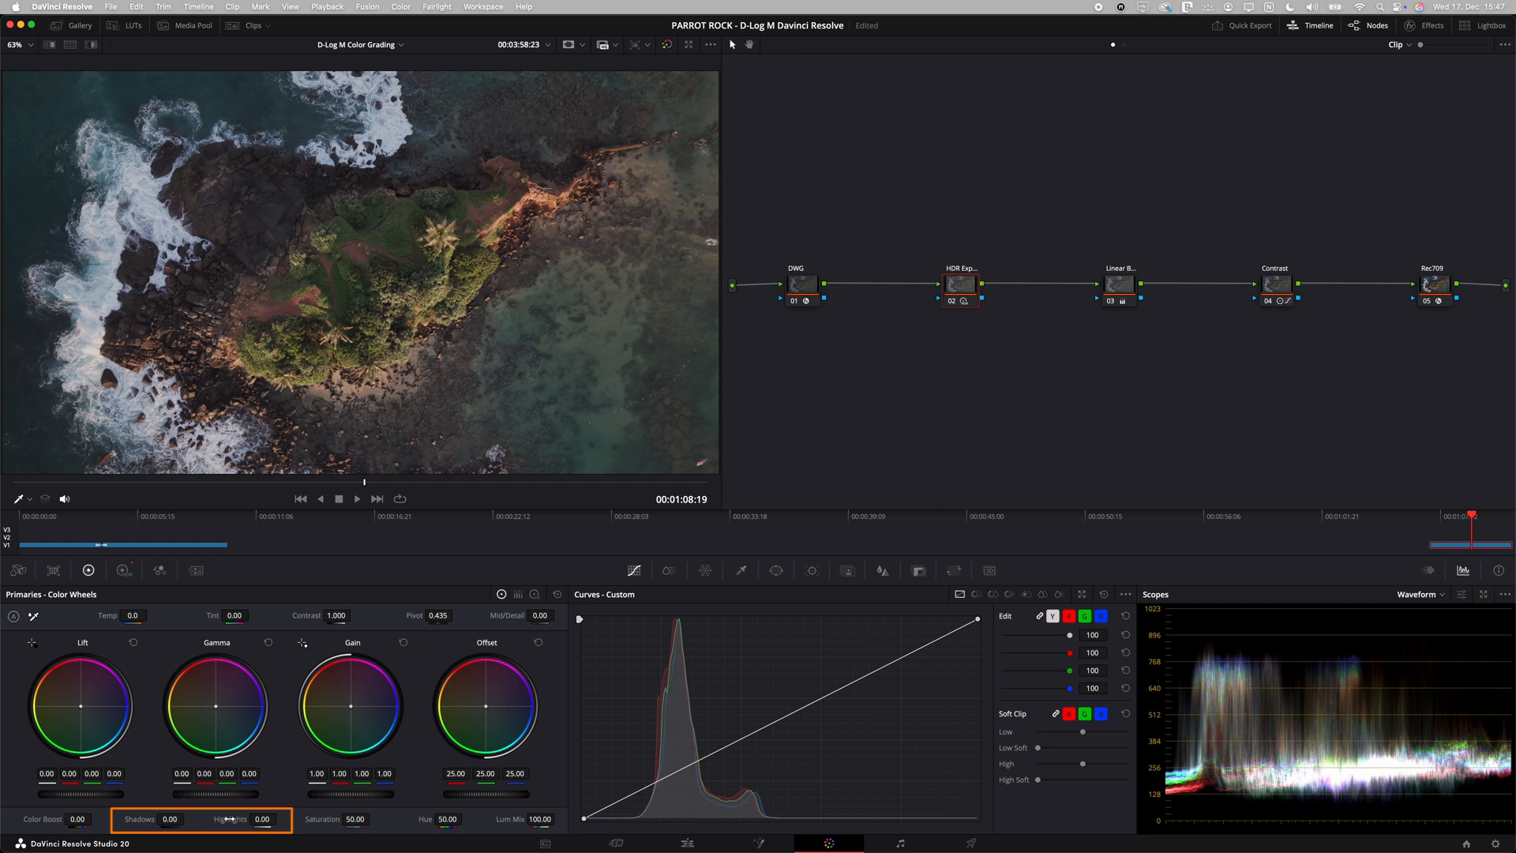
left_click_drag(261, 819, 147, 822)
left_click_drag(273, 819, 258, 818)
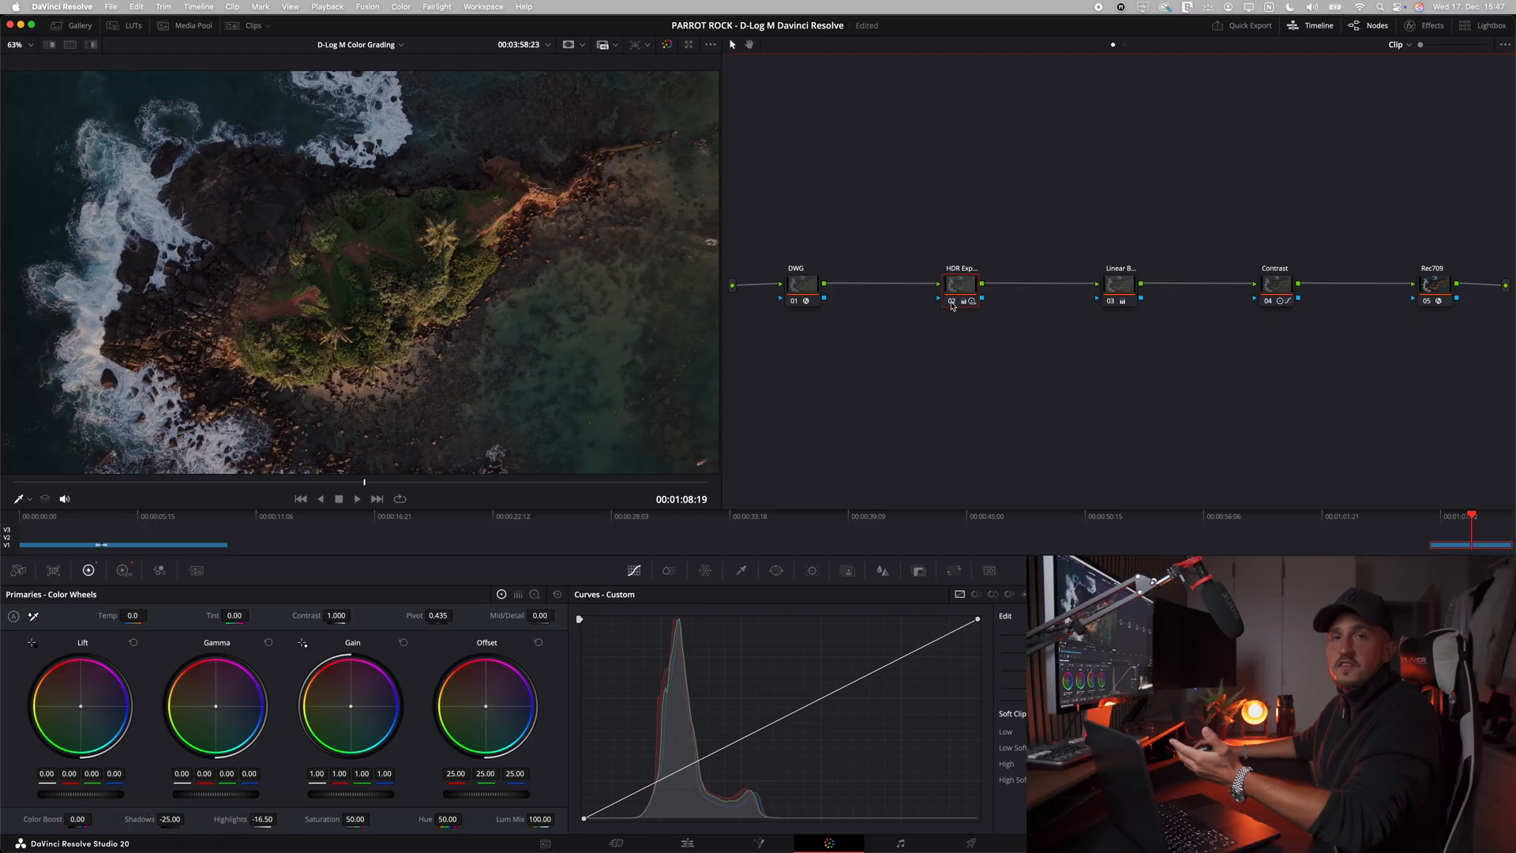
left_click(952, 303)
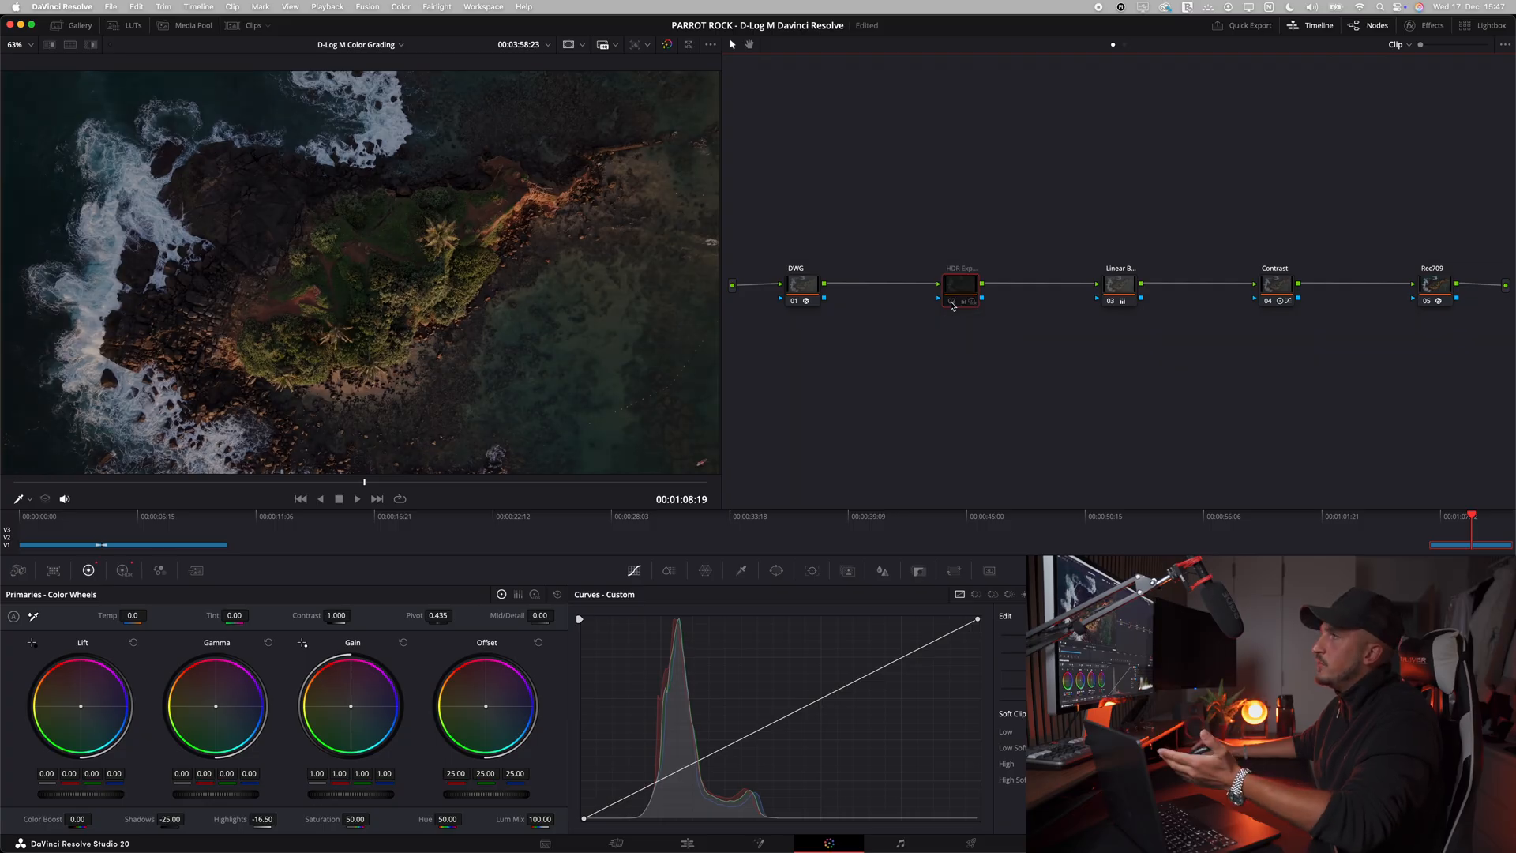
left_click(952, 302)
left_click(952, 303)
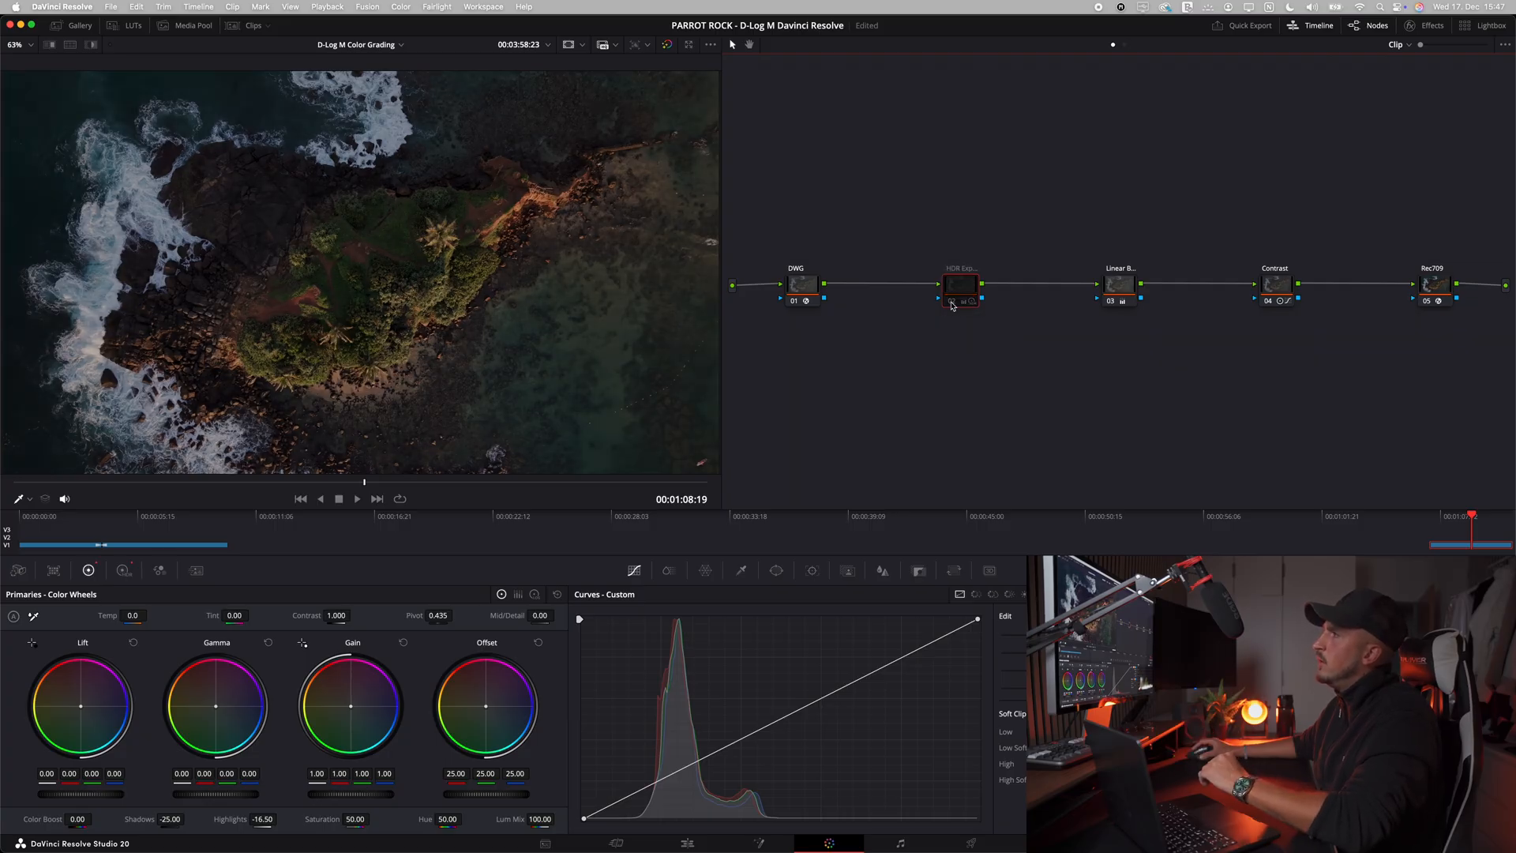
left_click(952, 303)
Step: Compare the image with the HDR exposure, linear balance and contrast nodes disabled and enabled, also in full screen
left_click_drag(1301, 335, 894, 265)
key("super+d")
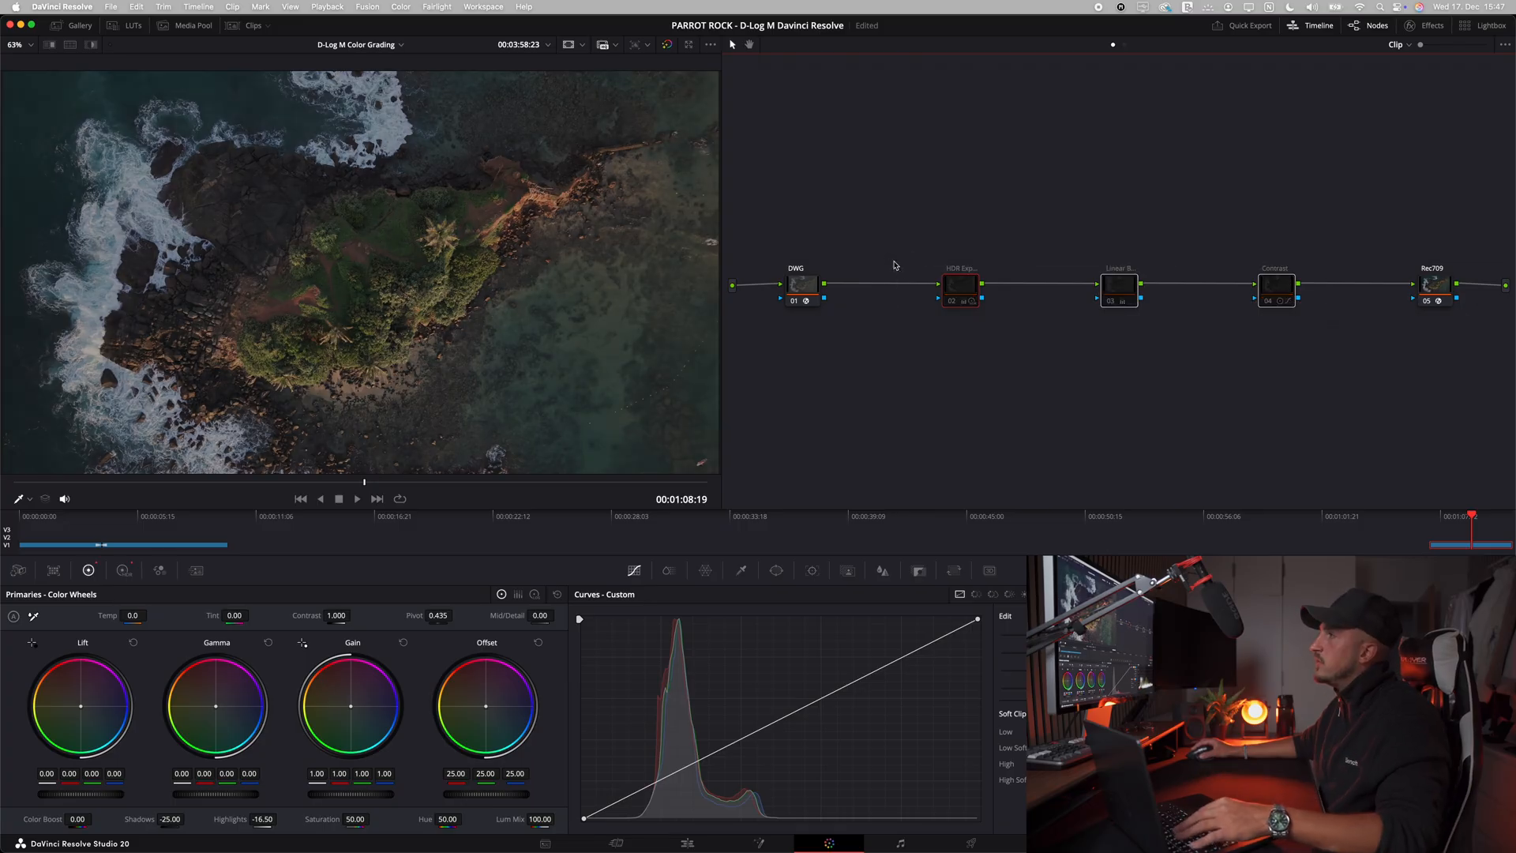
key("super+d")
key("super+d")
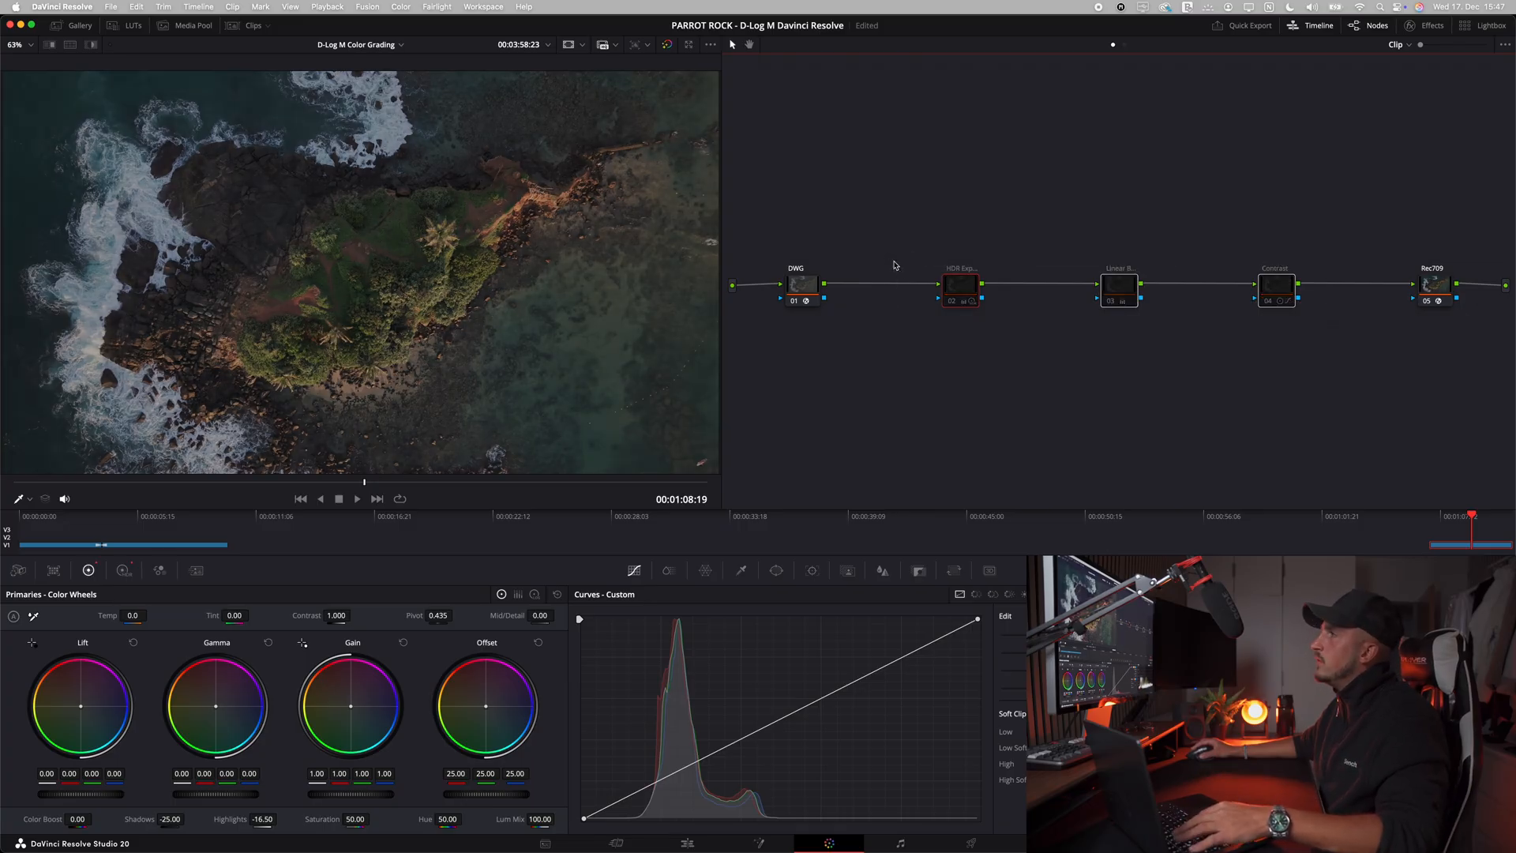
key("super+d")
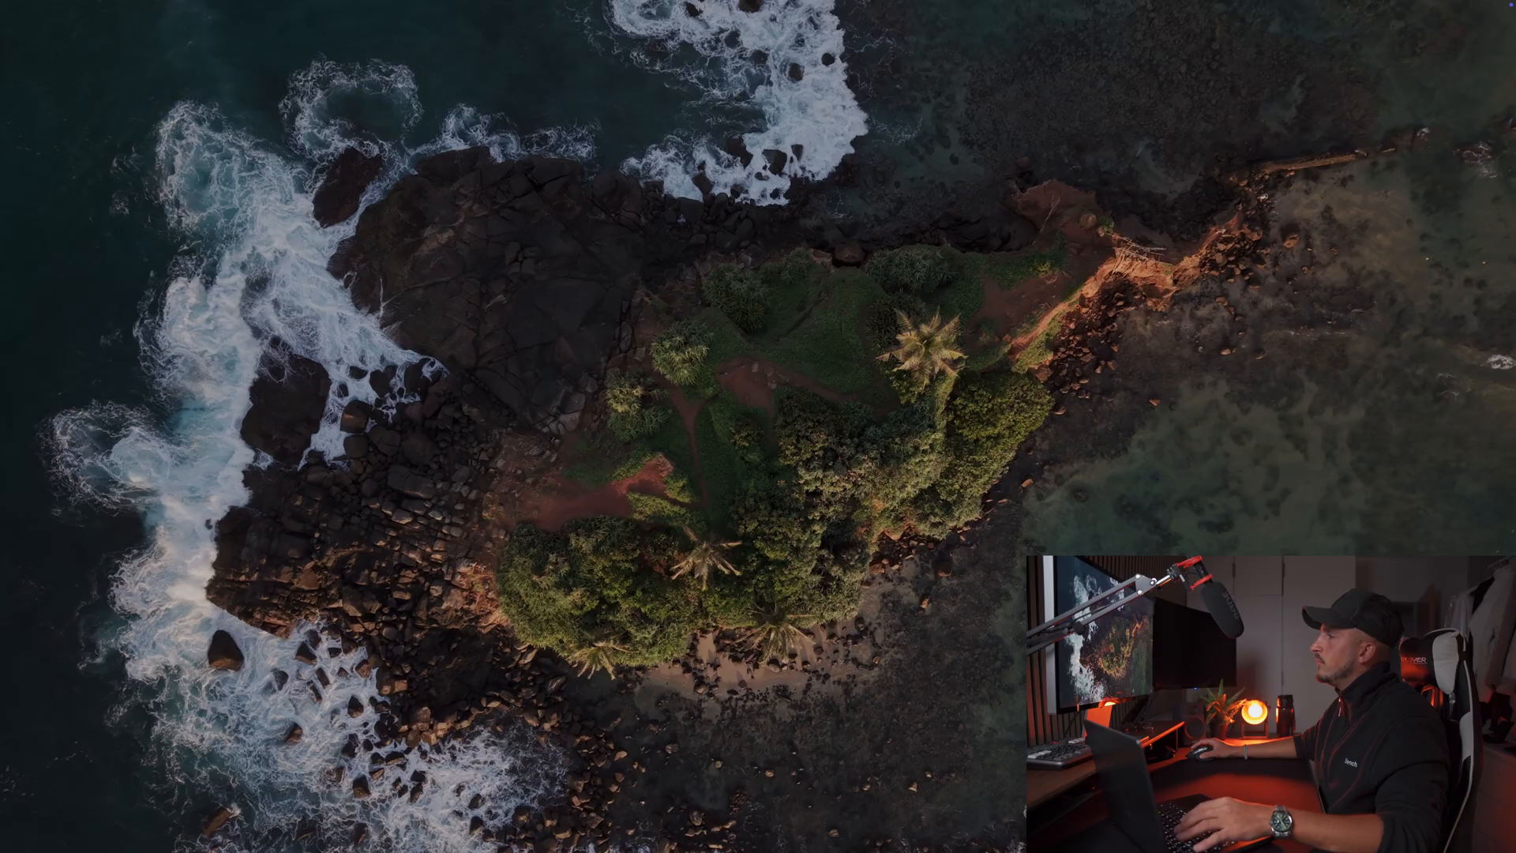
key("super+d")
key("super+d")
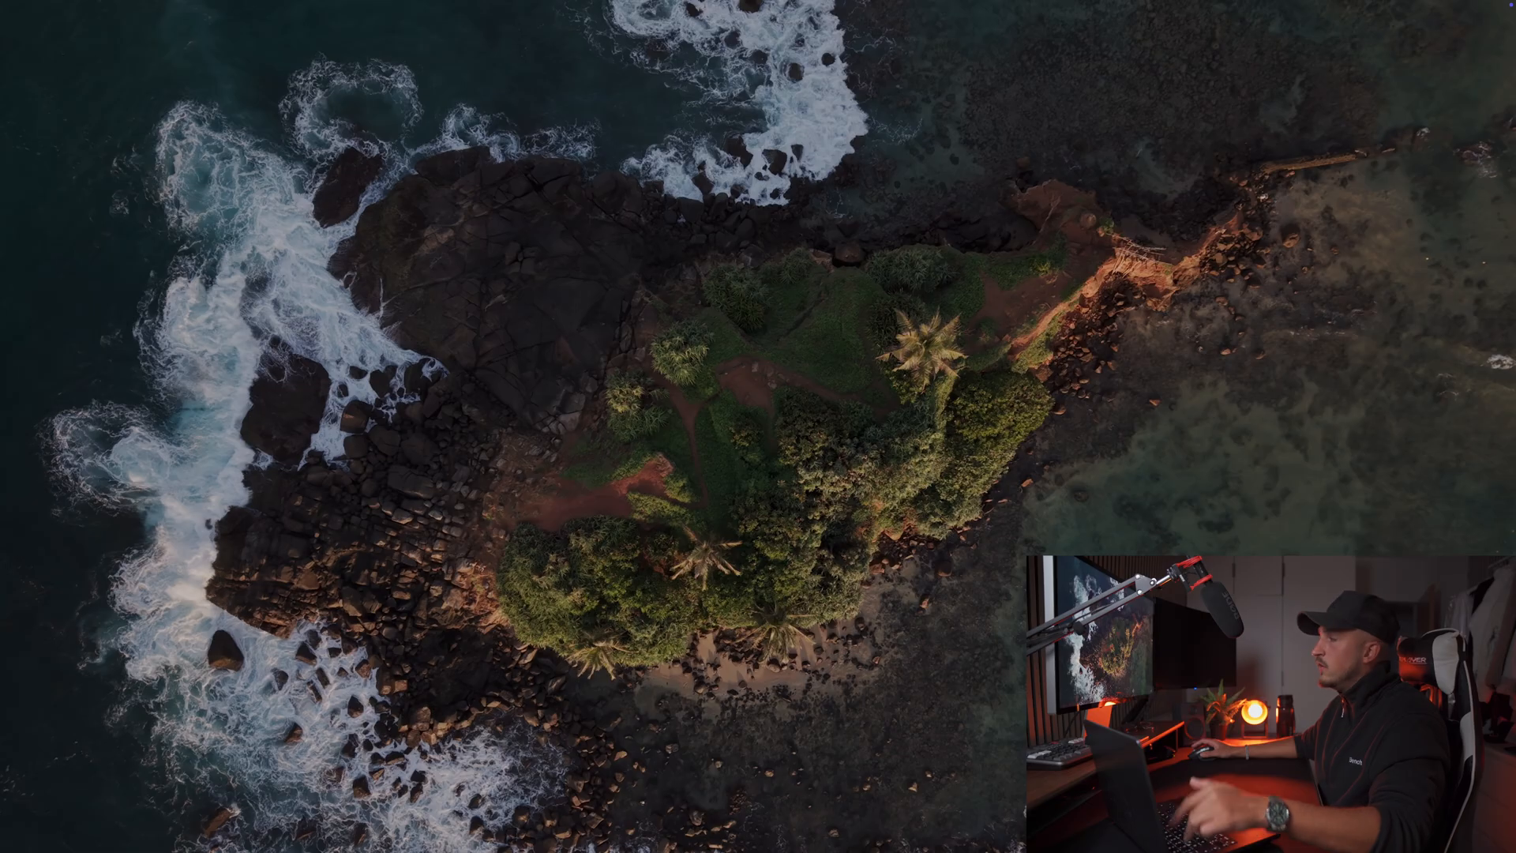
key("Escape")
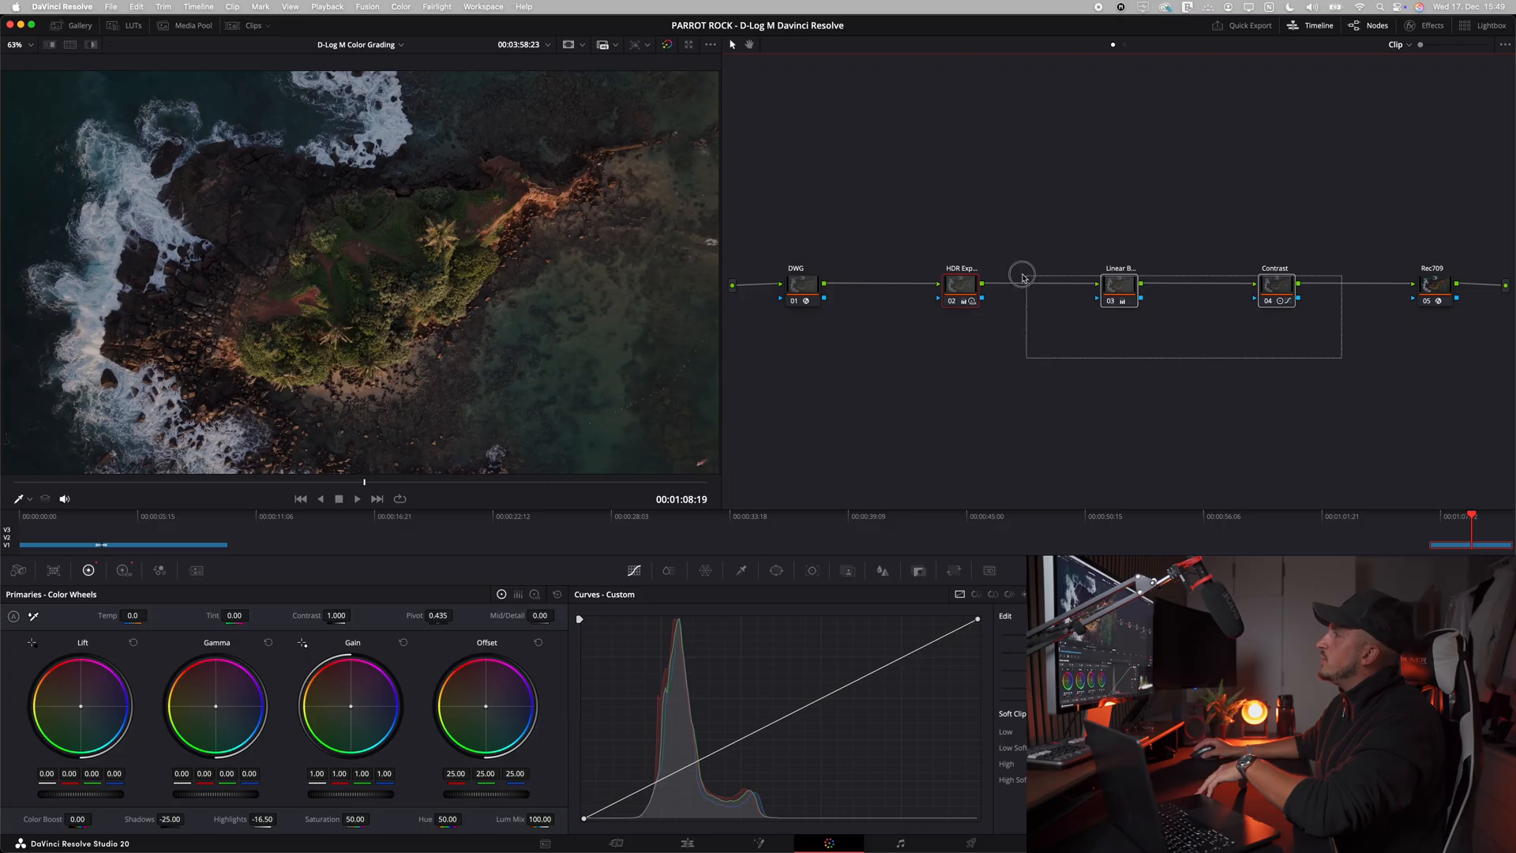
Step: Move the three middle nodes into an upper row and add a serial node after Contrast, placed below and labelled Curves
left_click_drag(956, 289, 957, 210)
left_click(1285, 209)
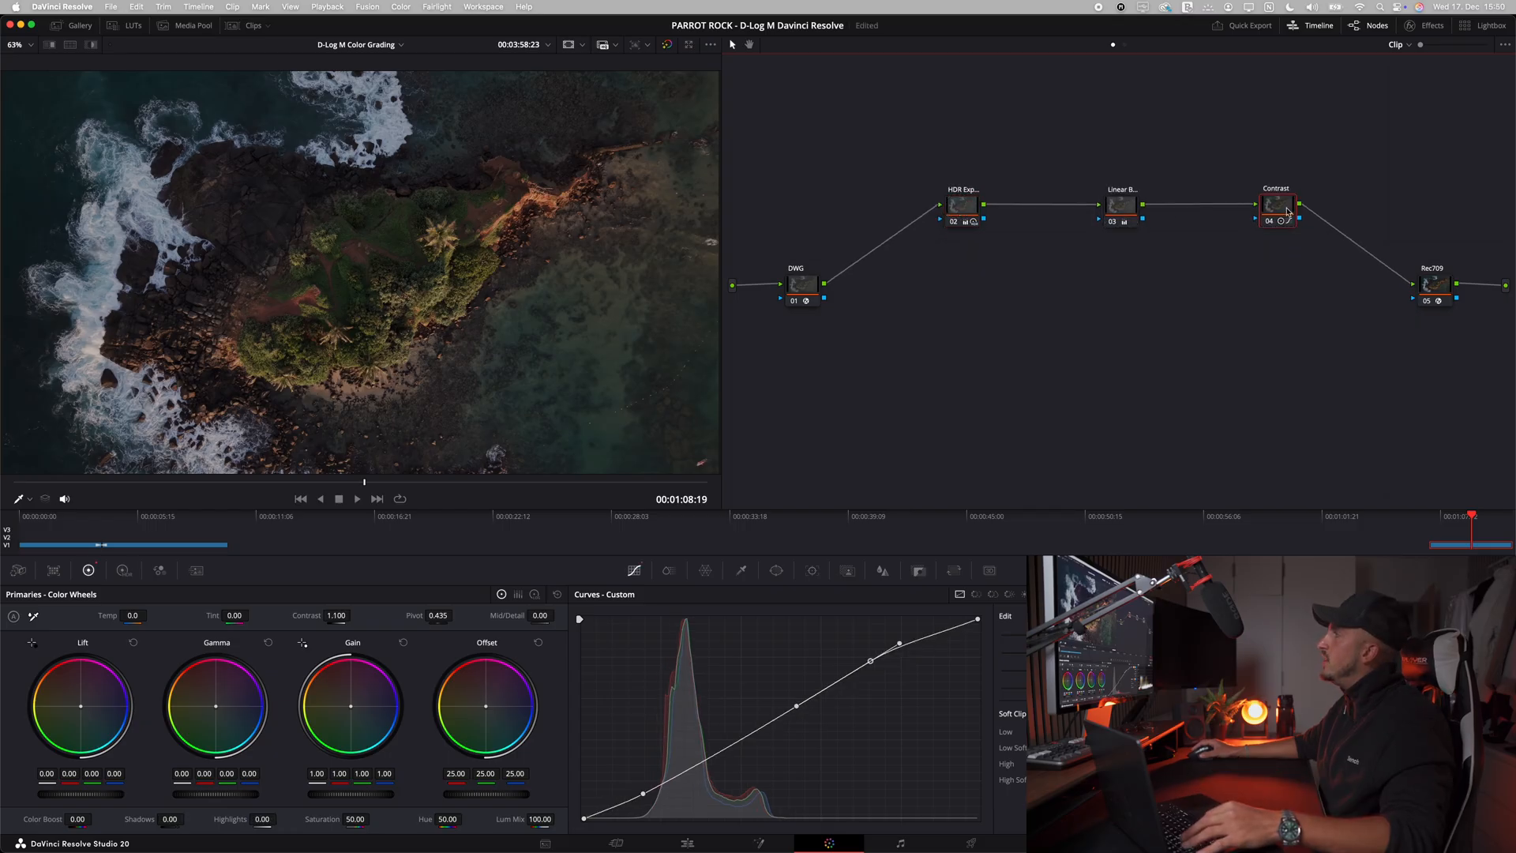
key("alt+s")
left_click_drag(1342, 209, 971, 326)
right_click(971, 325)
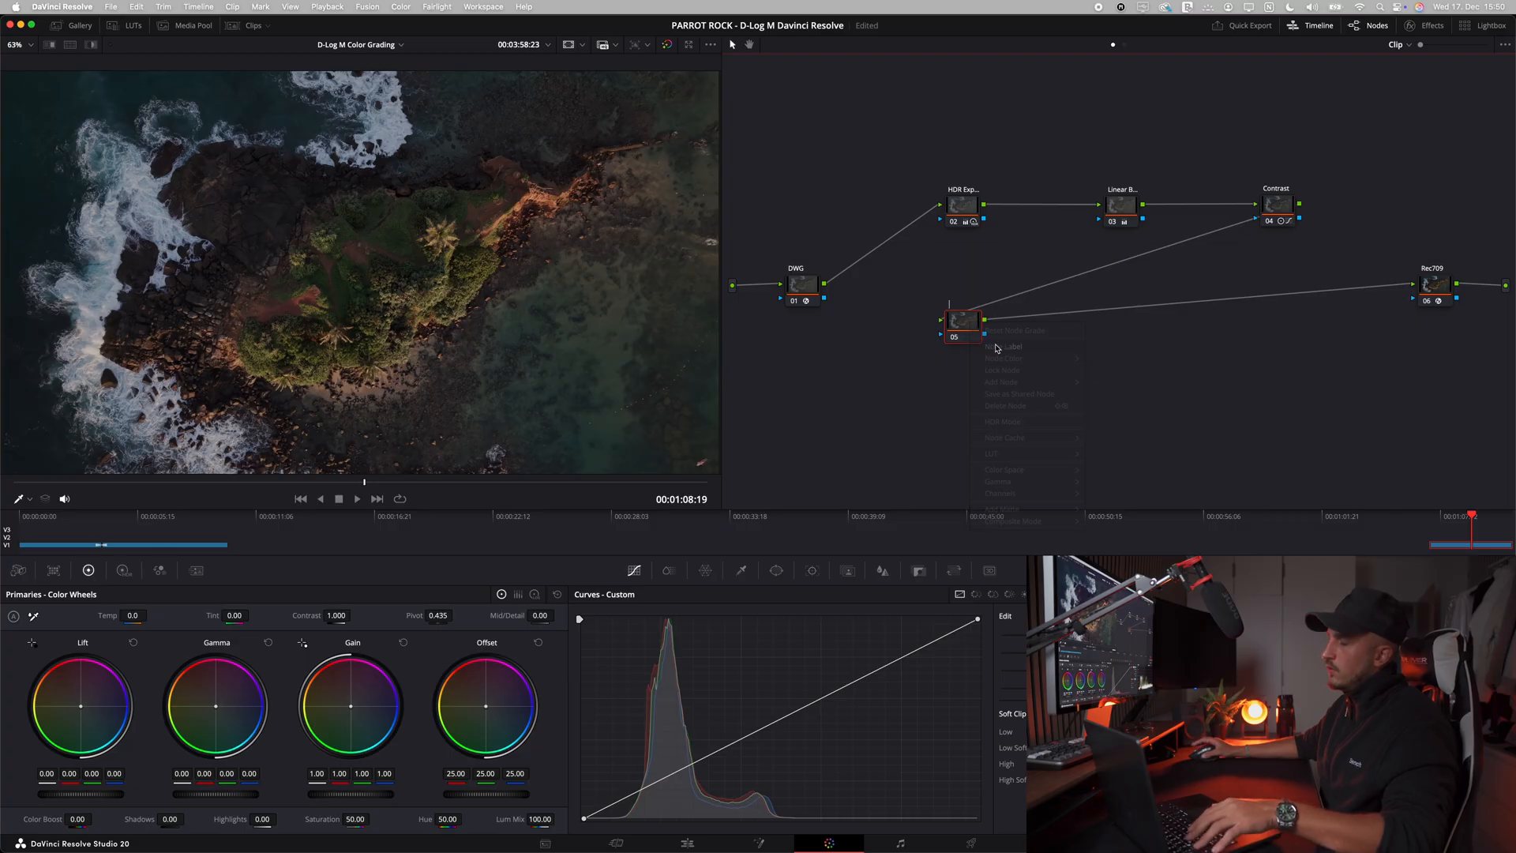
left_click(996, 348)
type("Curves")
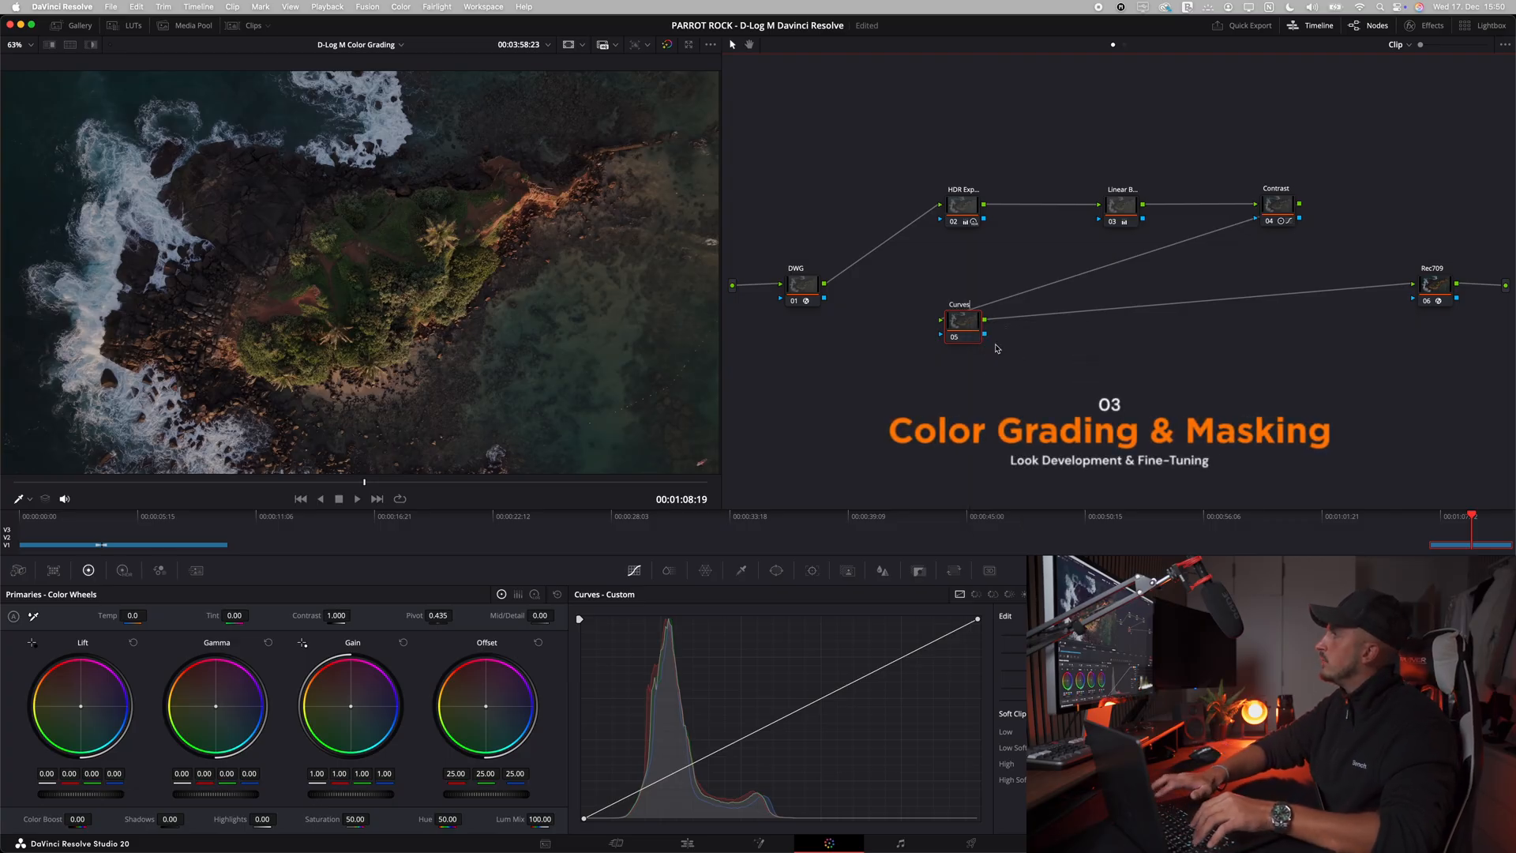
right_click(995, 367)
left_click(945, 365)
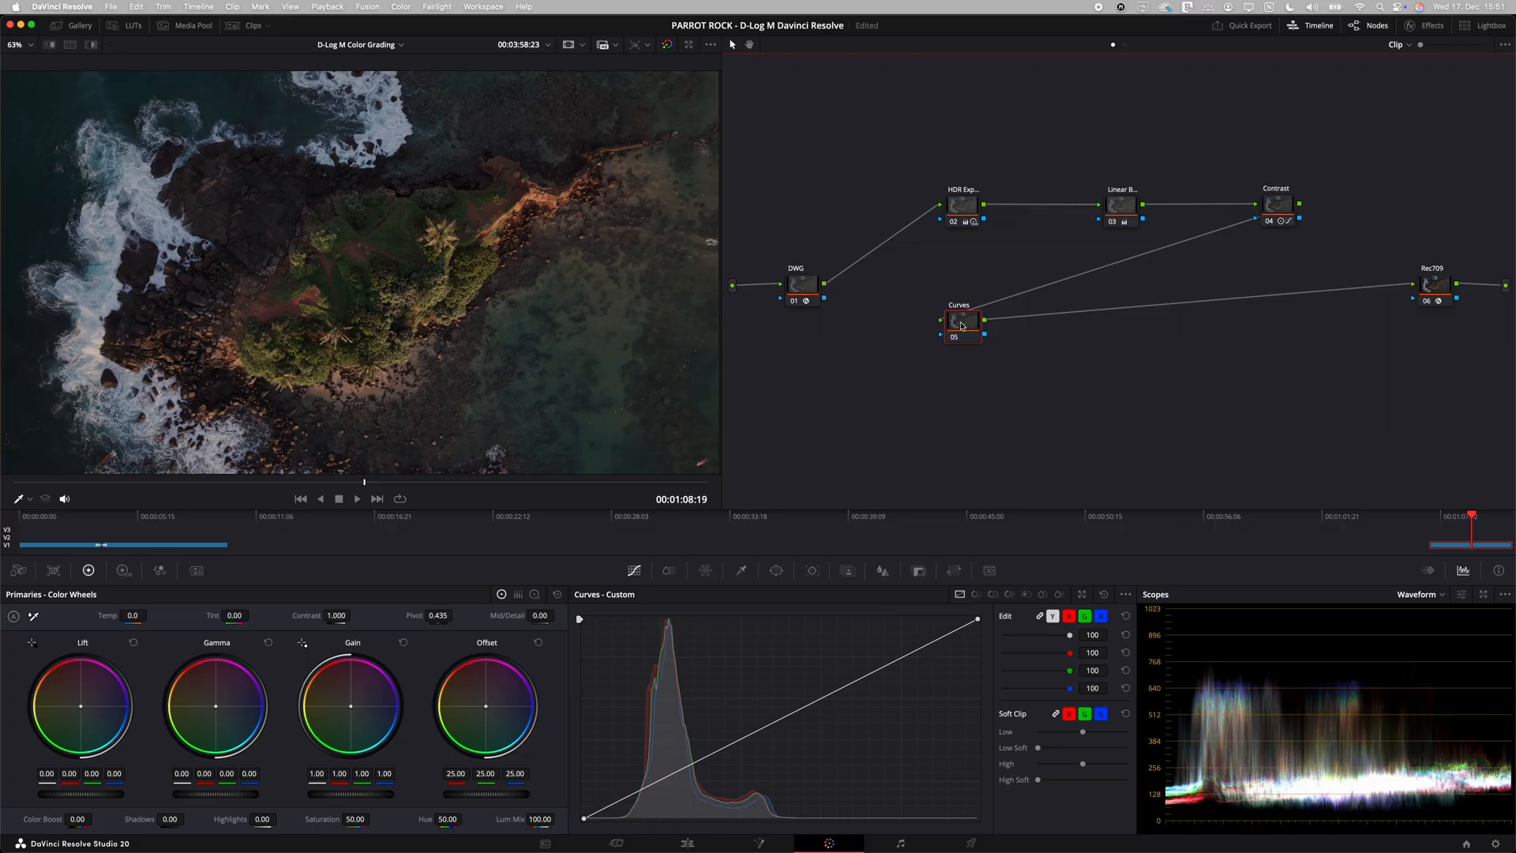
Step: On the Curves node's Hue vs Sat curve, sample the water and raise its green to teal hues, with teal saturation at 1.60
left_click(993, 595)
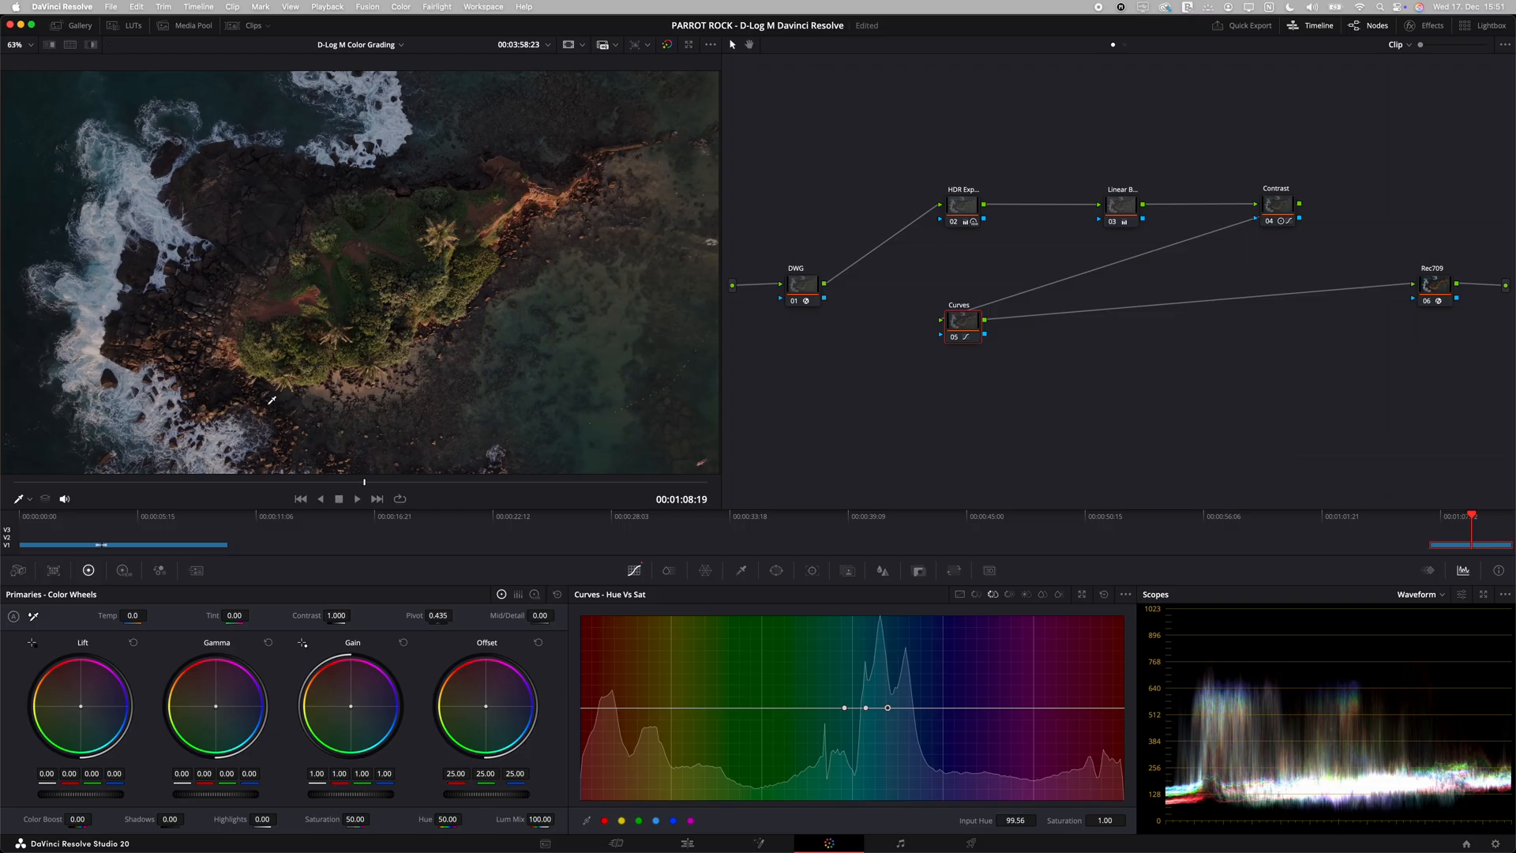
left_click(594, 351)
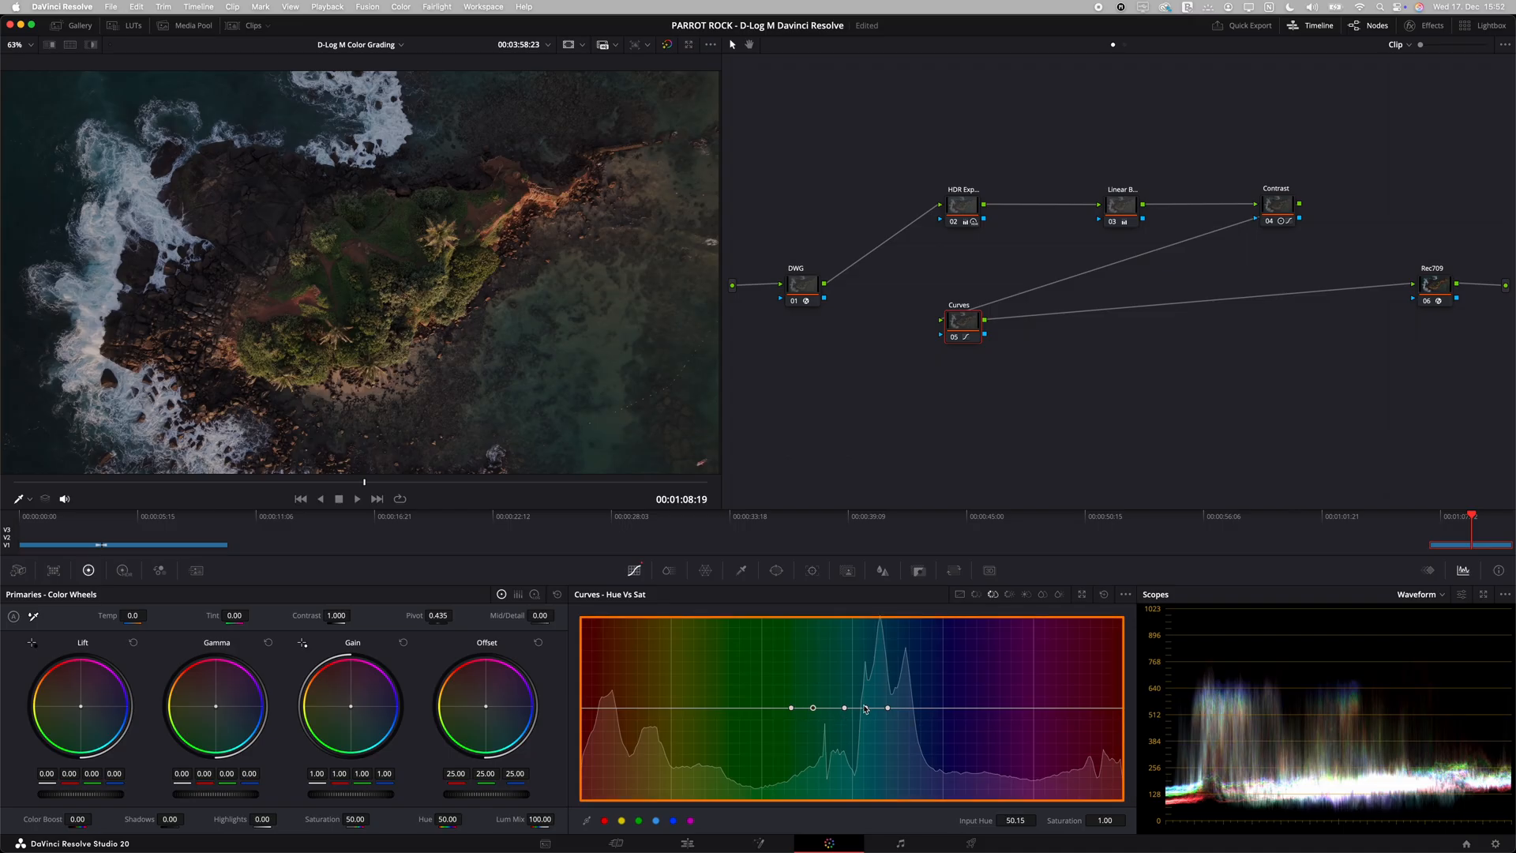
left_click_drag(866, 709, 868, 663)
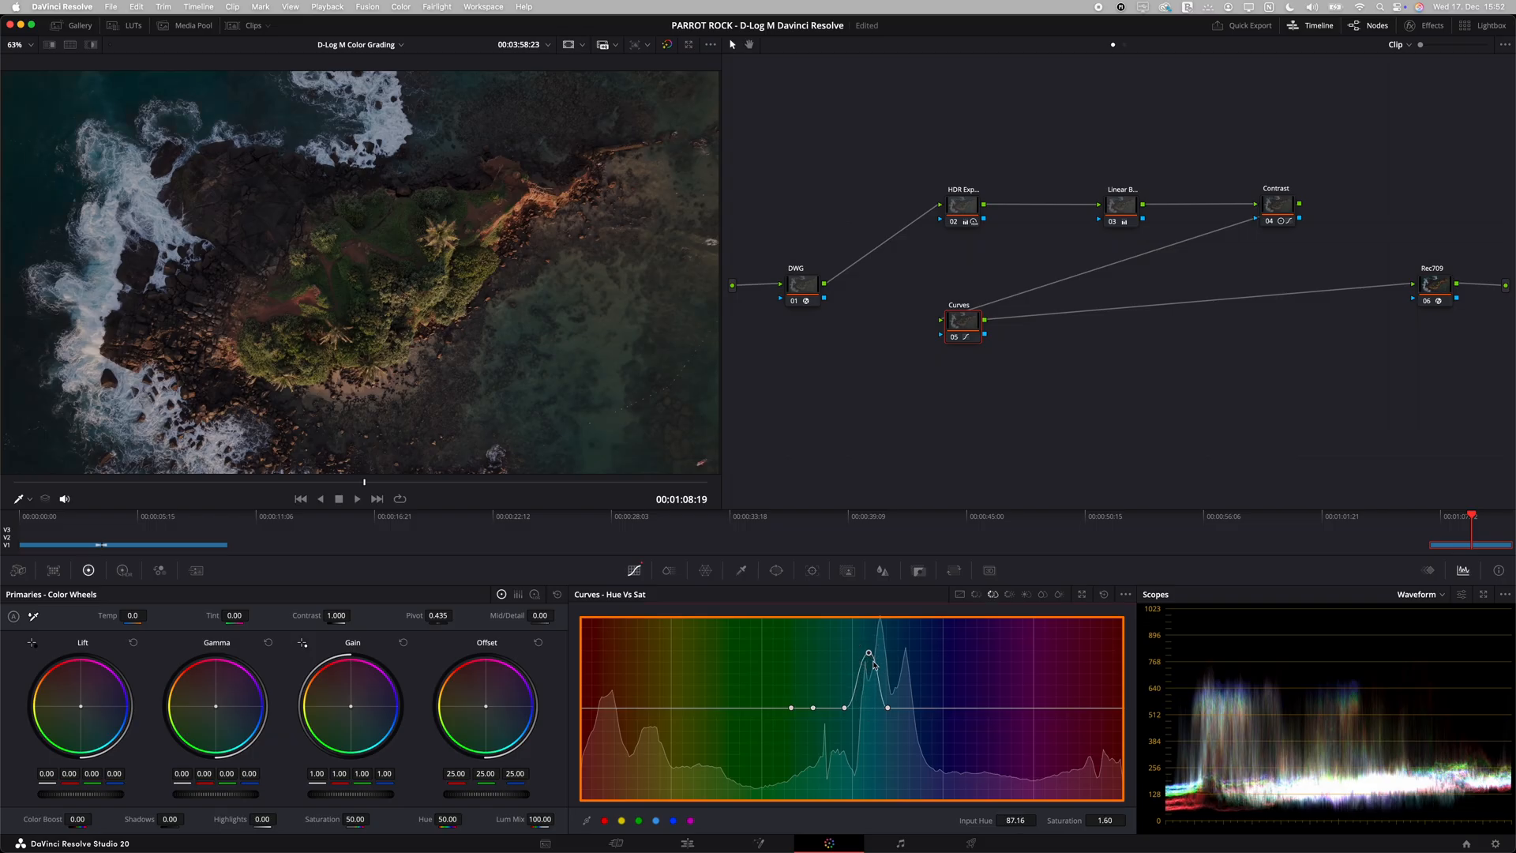
left_click(913, 708)
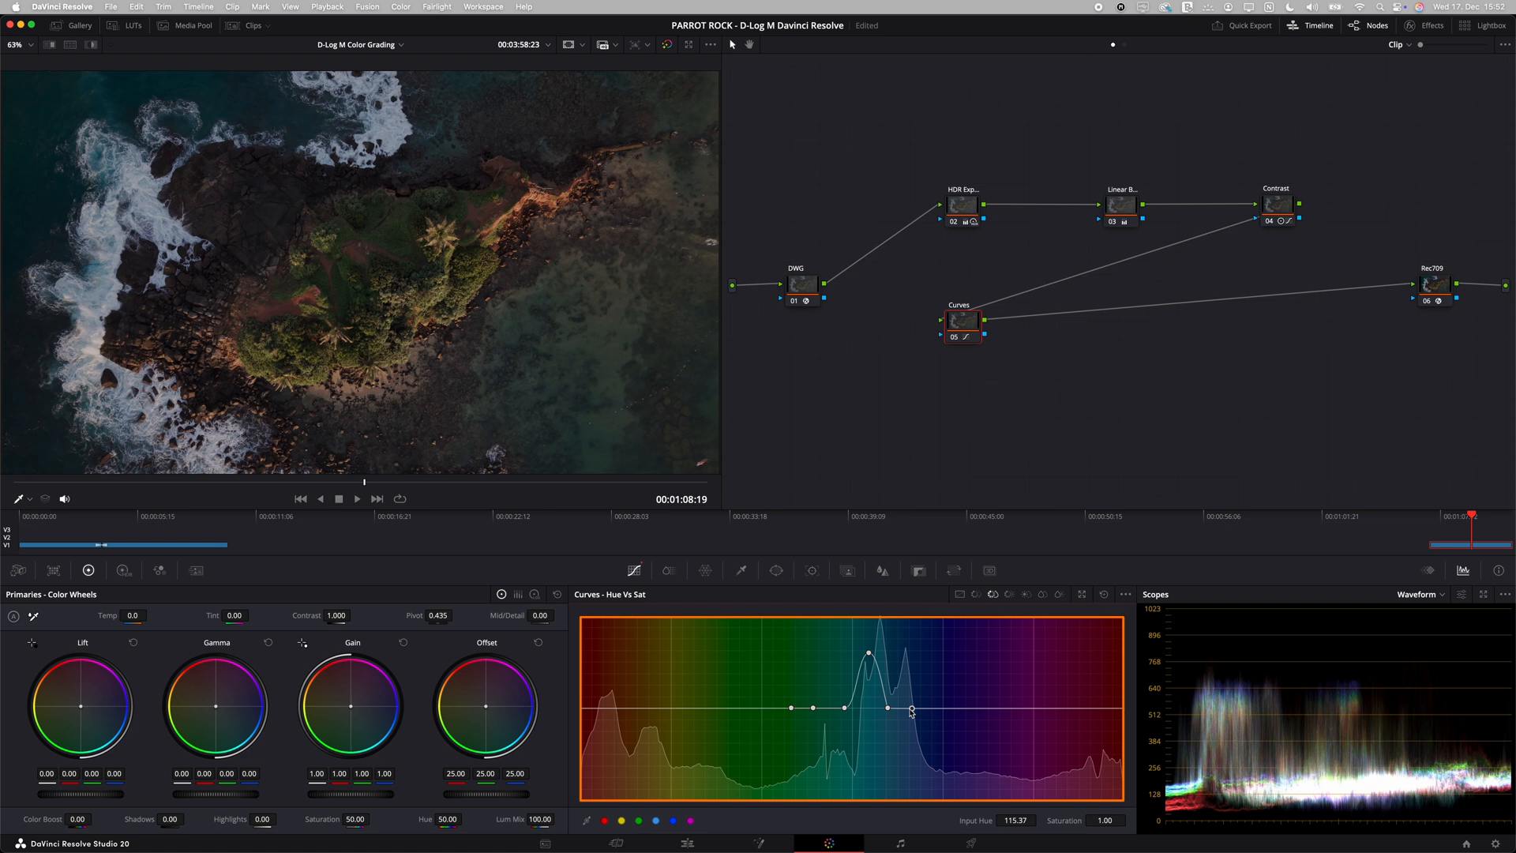
left_click_drag(889, 709, 892, 677)
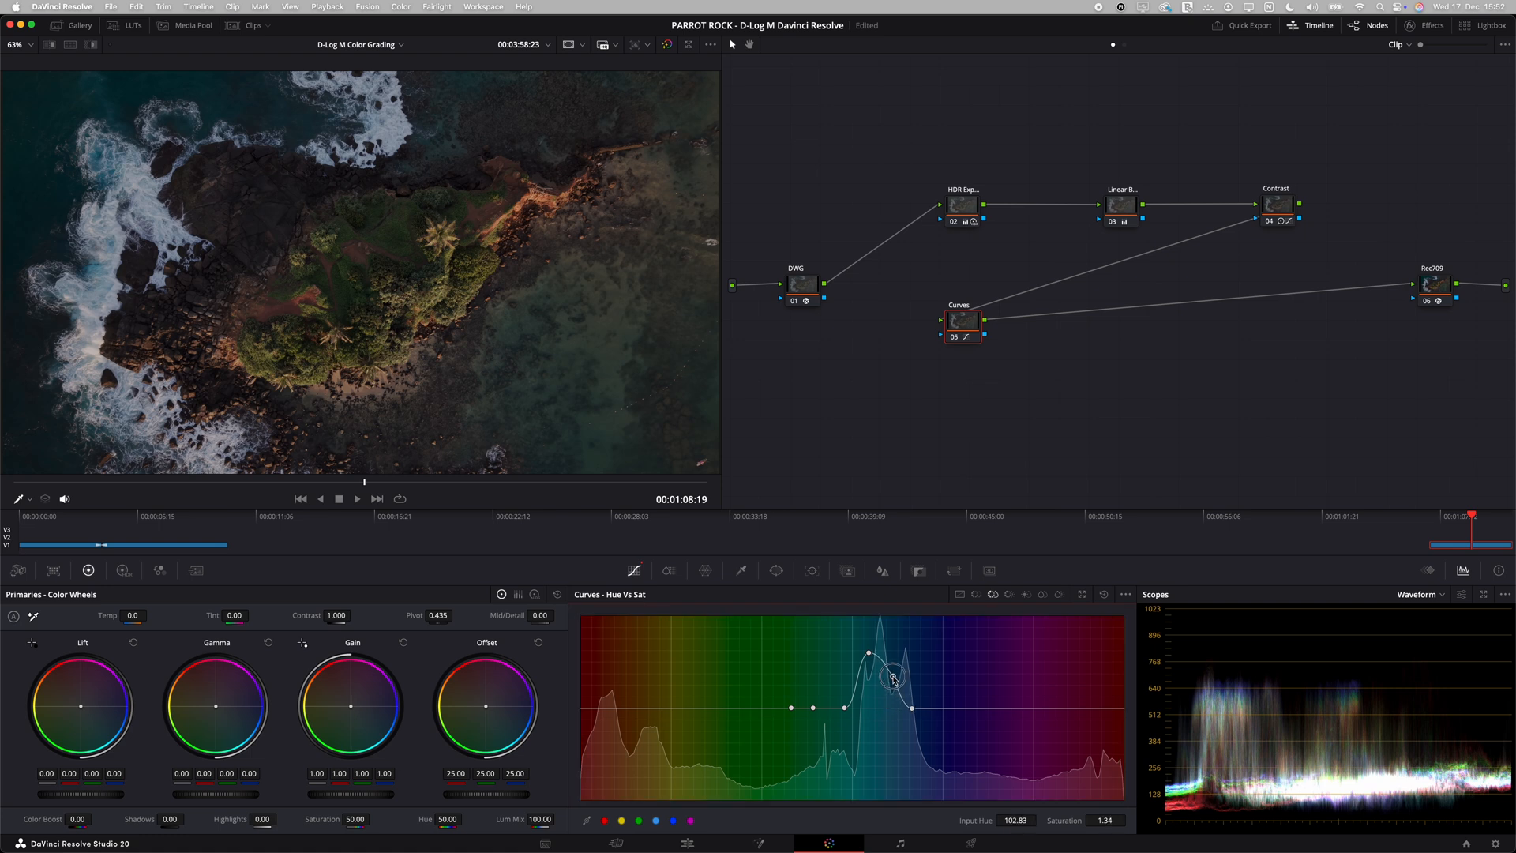
left_click_drag(845, 709, 840, 690)
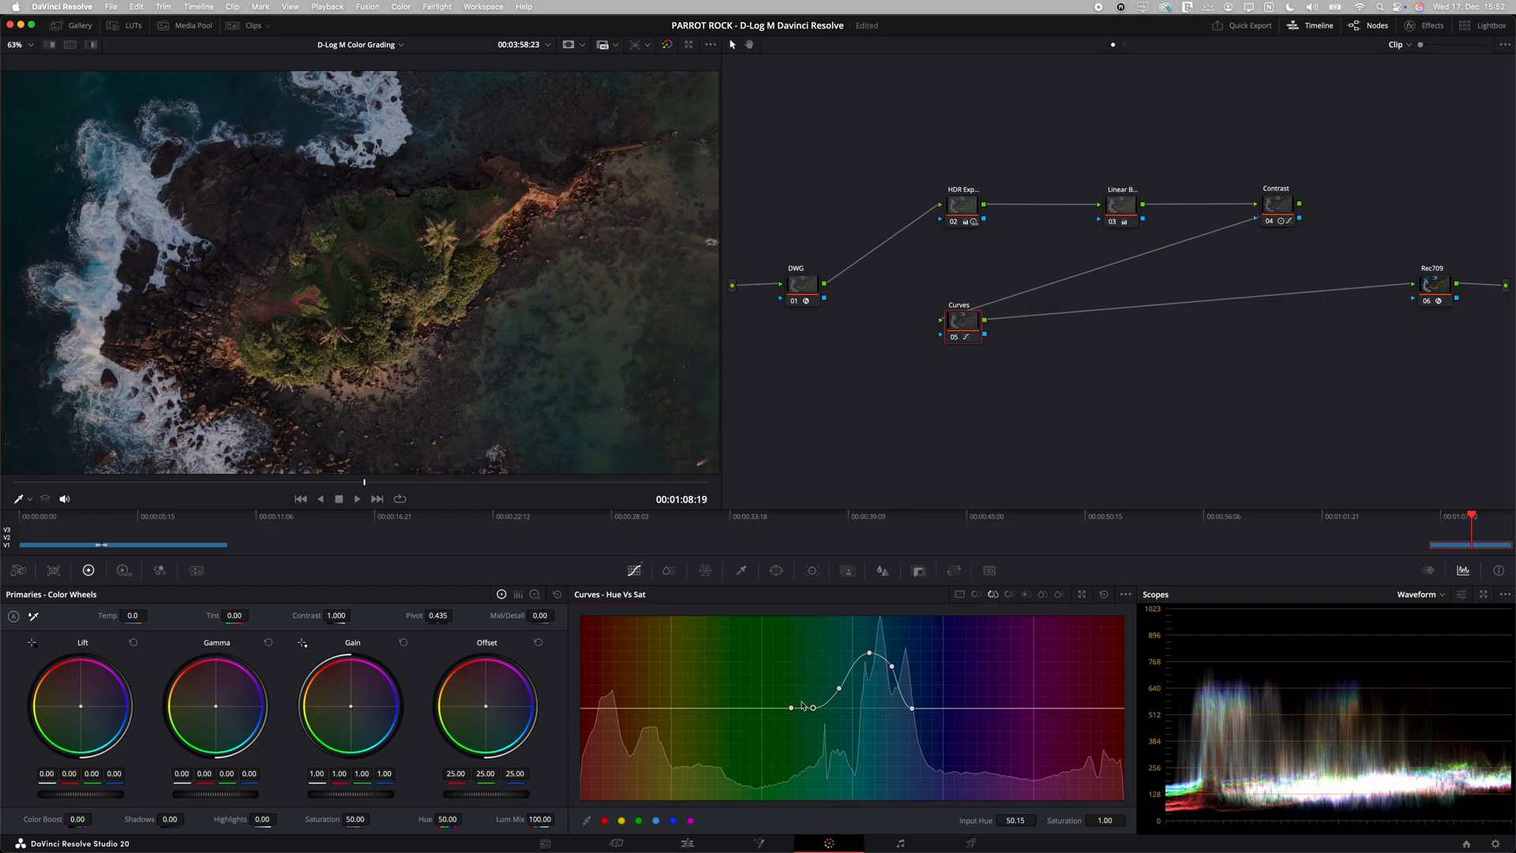
left_click_drag(813, 710, 838, 684)
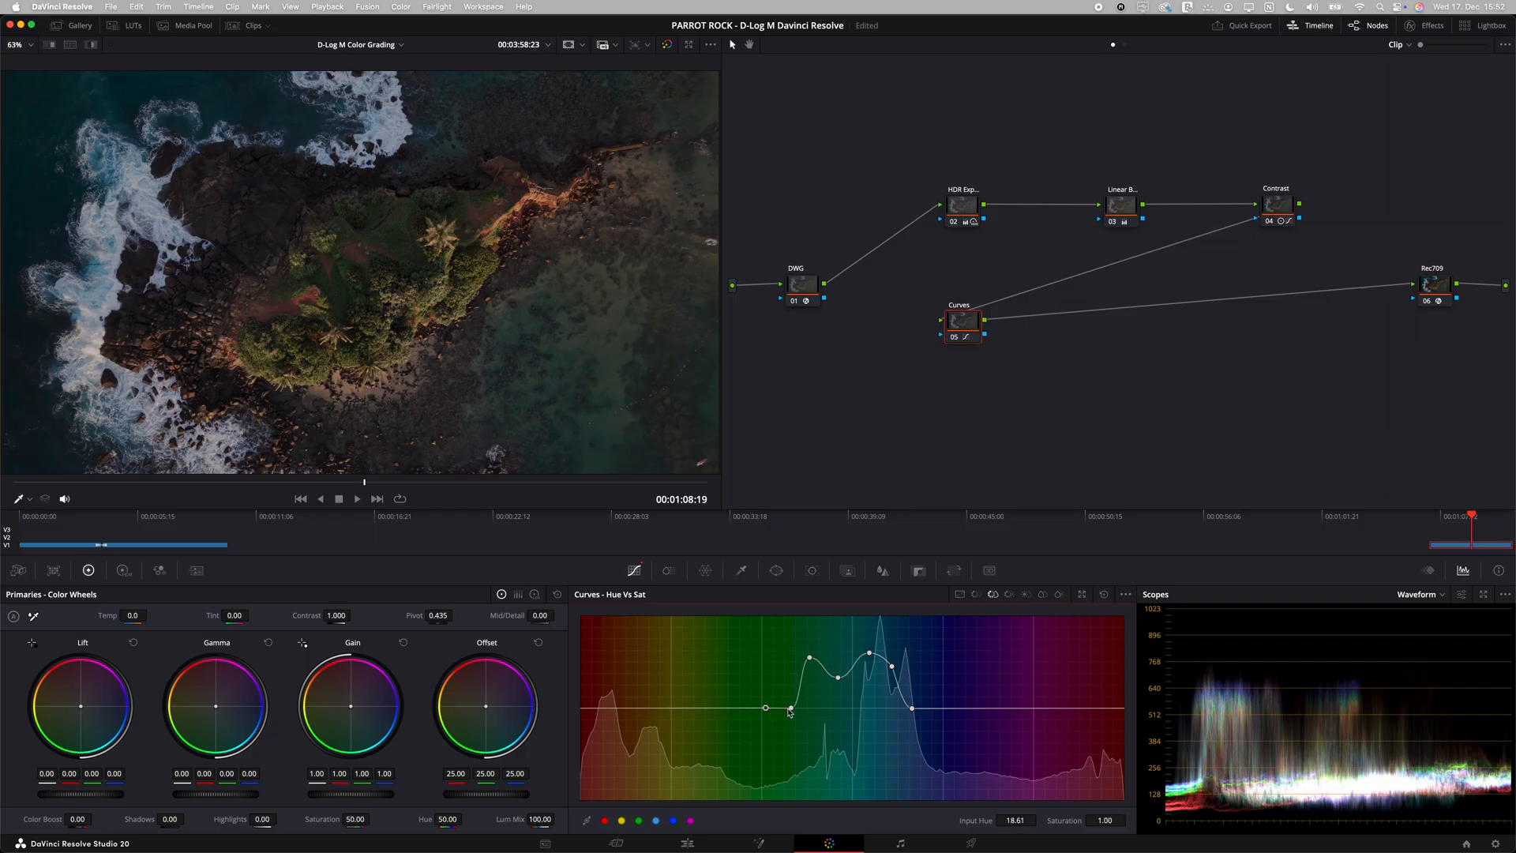
left_click_drag(792, 708, 789, 689)
Step: Sample the island's vegetation and red soil on the Hue vs Sat curve and raise yellow-green saturation to about 1.30 and red to about 1.25
left_click(401, 261)
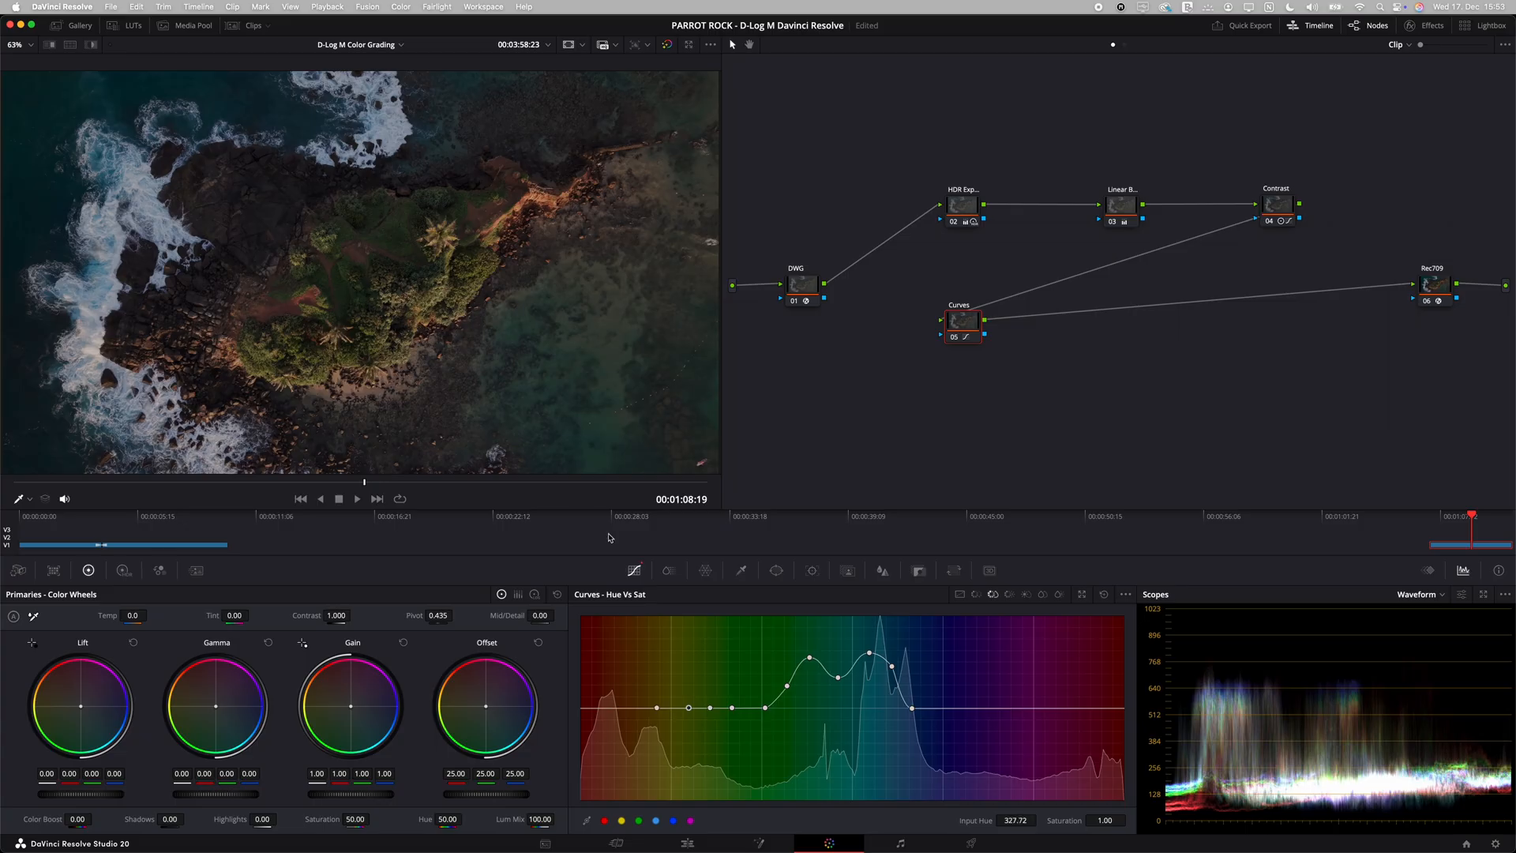
left_click_drag(689, 710, 713, 689)
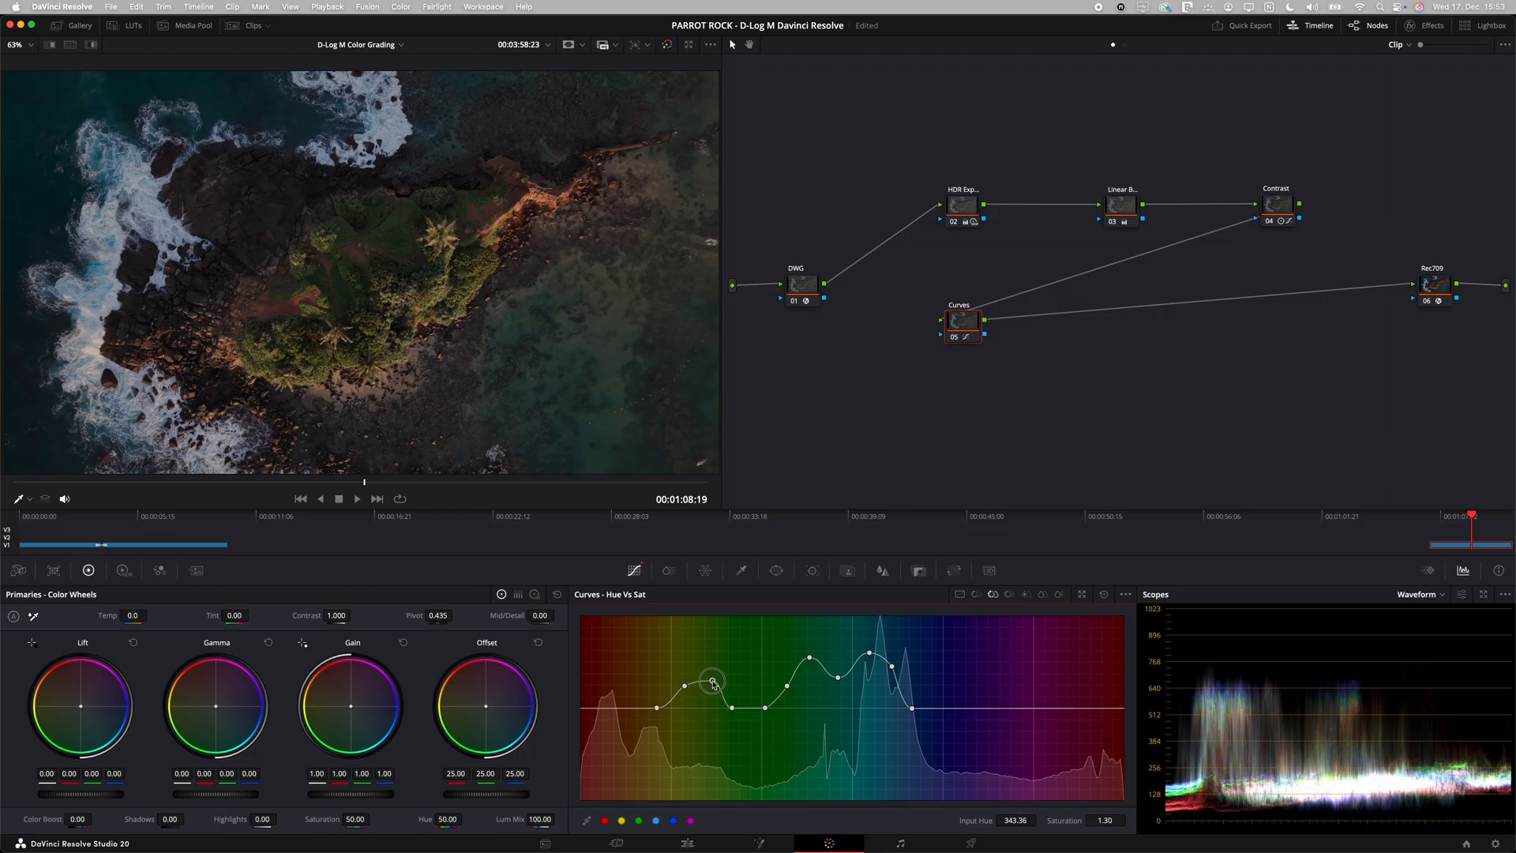
left_click(261, 304)
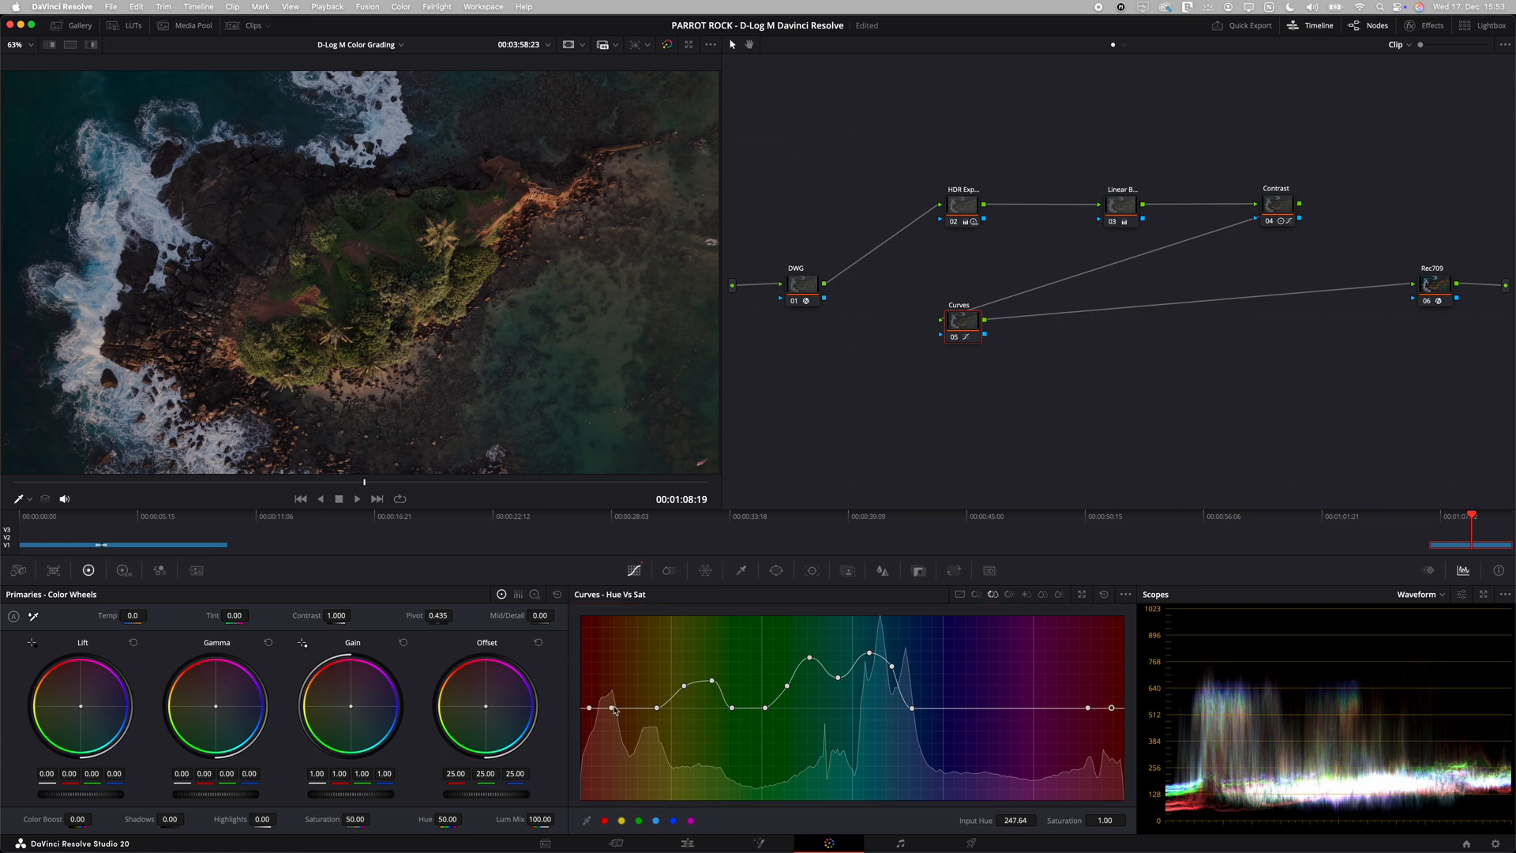
mouse_move(612, 711)
left_mouse_down()
mouse_move(615, 692)
mouse_move(590, 696)
left_mouse_up()
left_click_drag(591, 689, 592, 689)
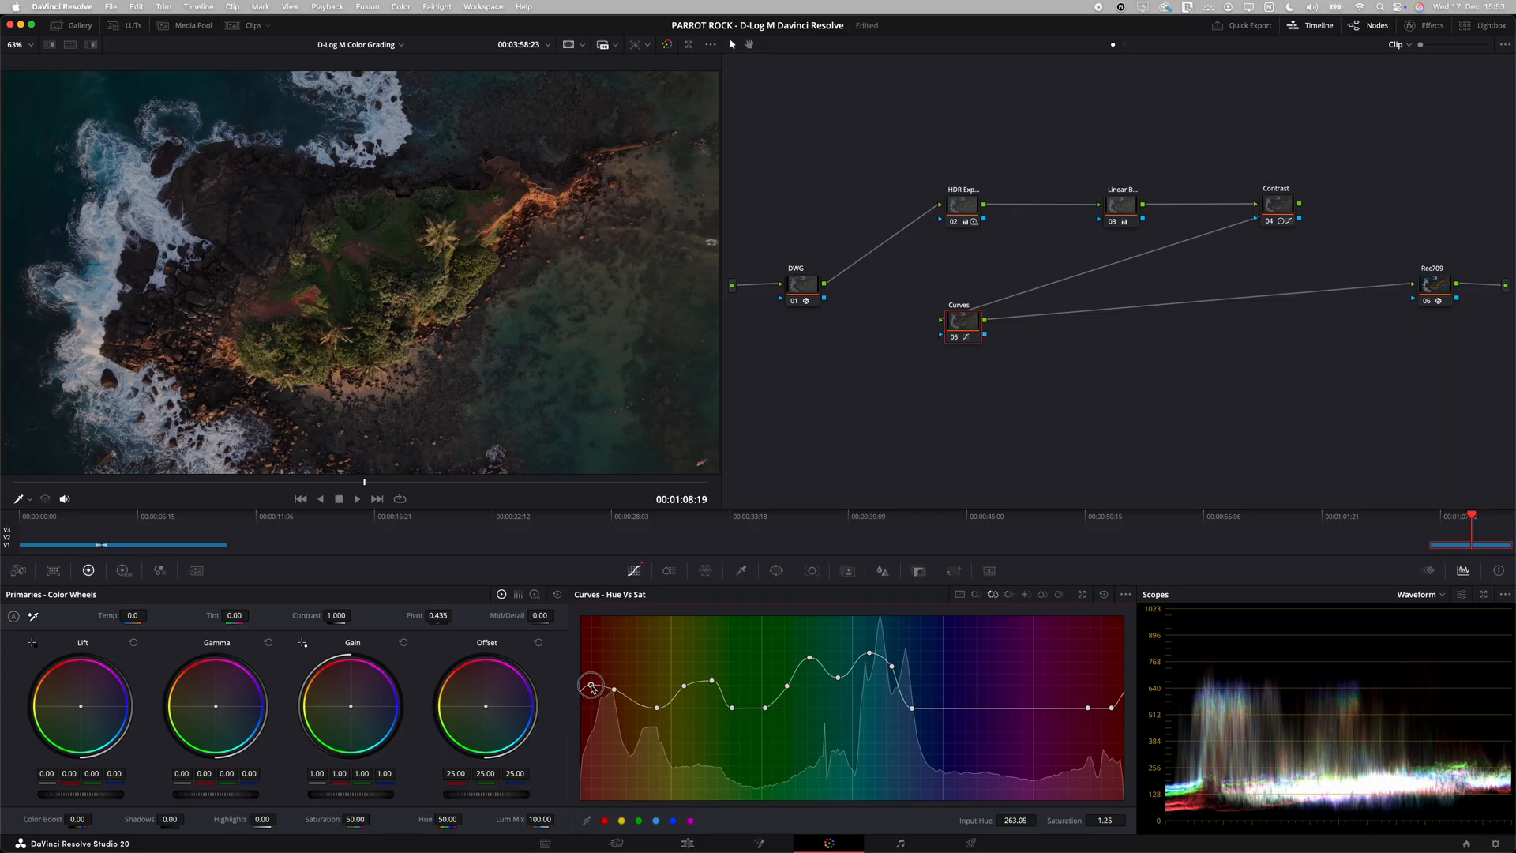
left_click_drag(1113, 709, 1111, 706)
left_click_drag(1109, 701, 1108, 698)
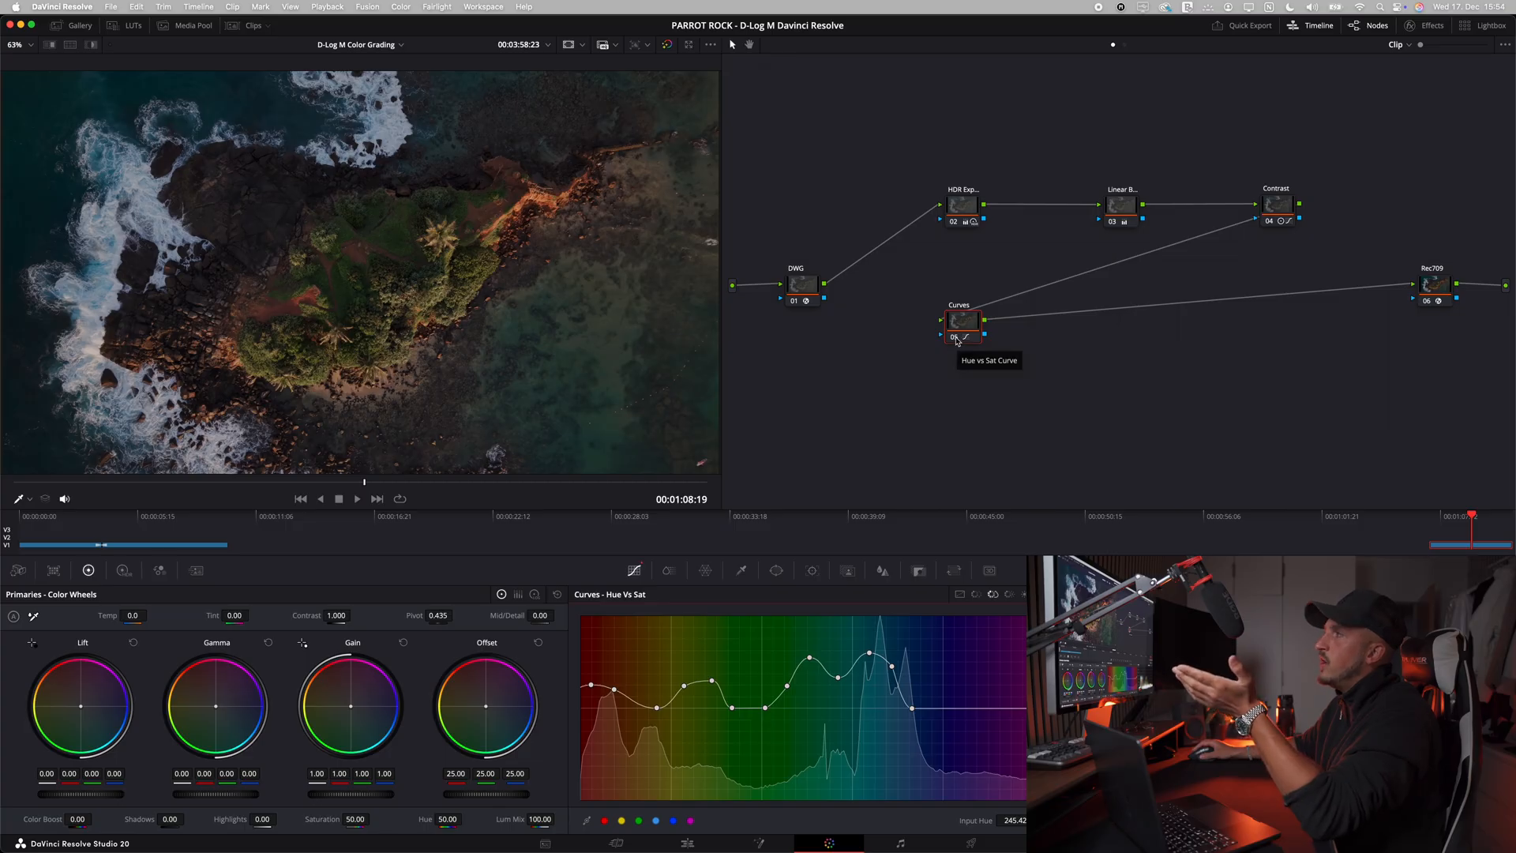
Step: Compare the image with the Curves node disabled and enabled, including in full screen
key("ctrl+d")
key("ctrl+d")
key("ctrl+d")
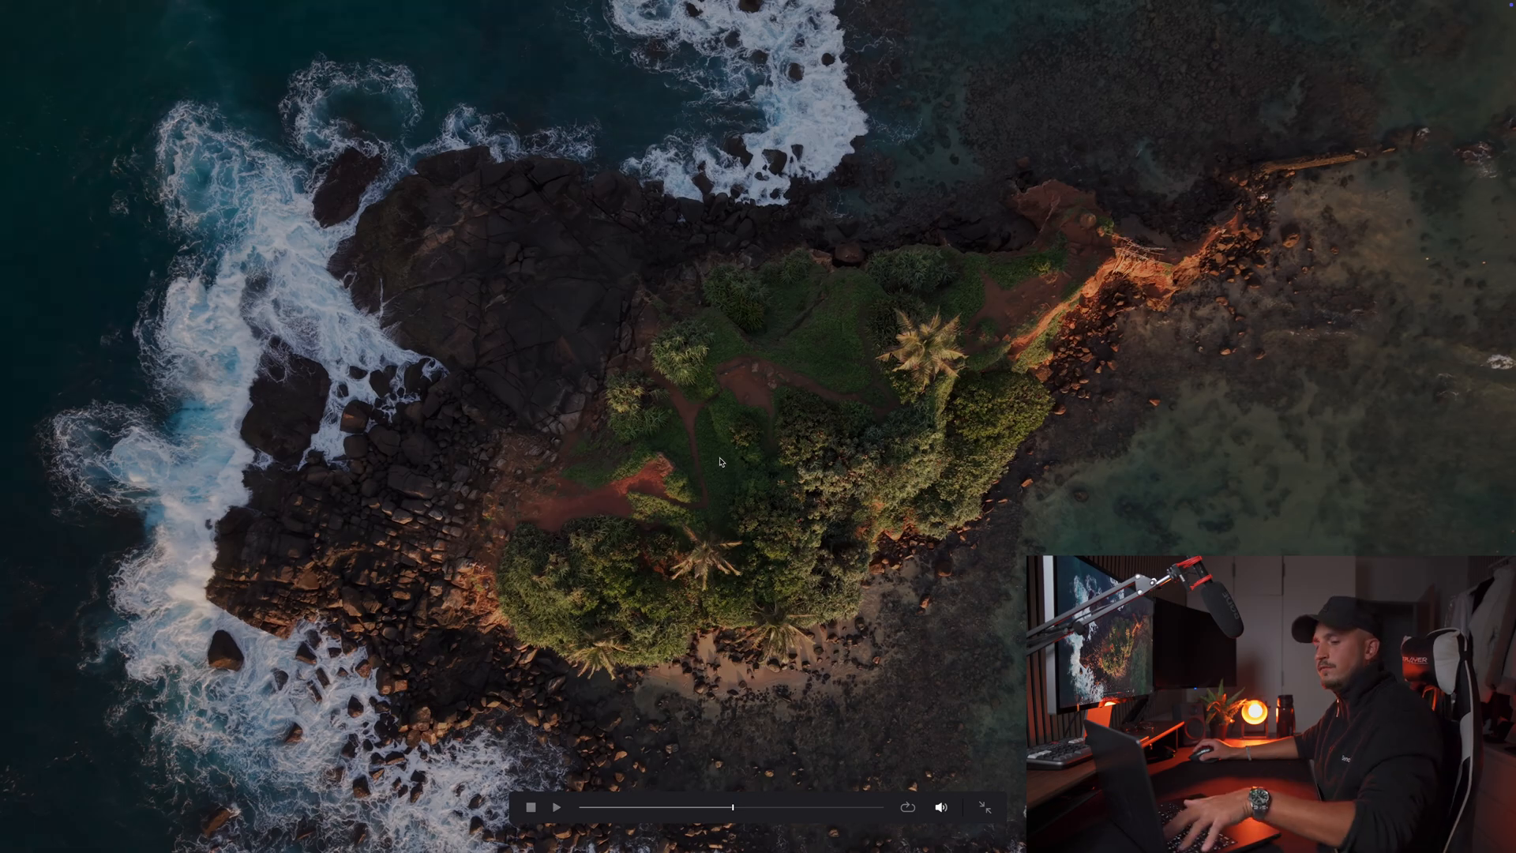
key("Escape")
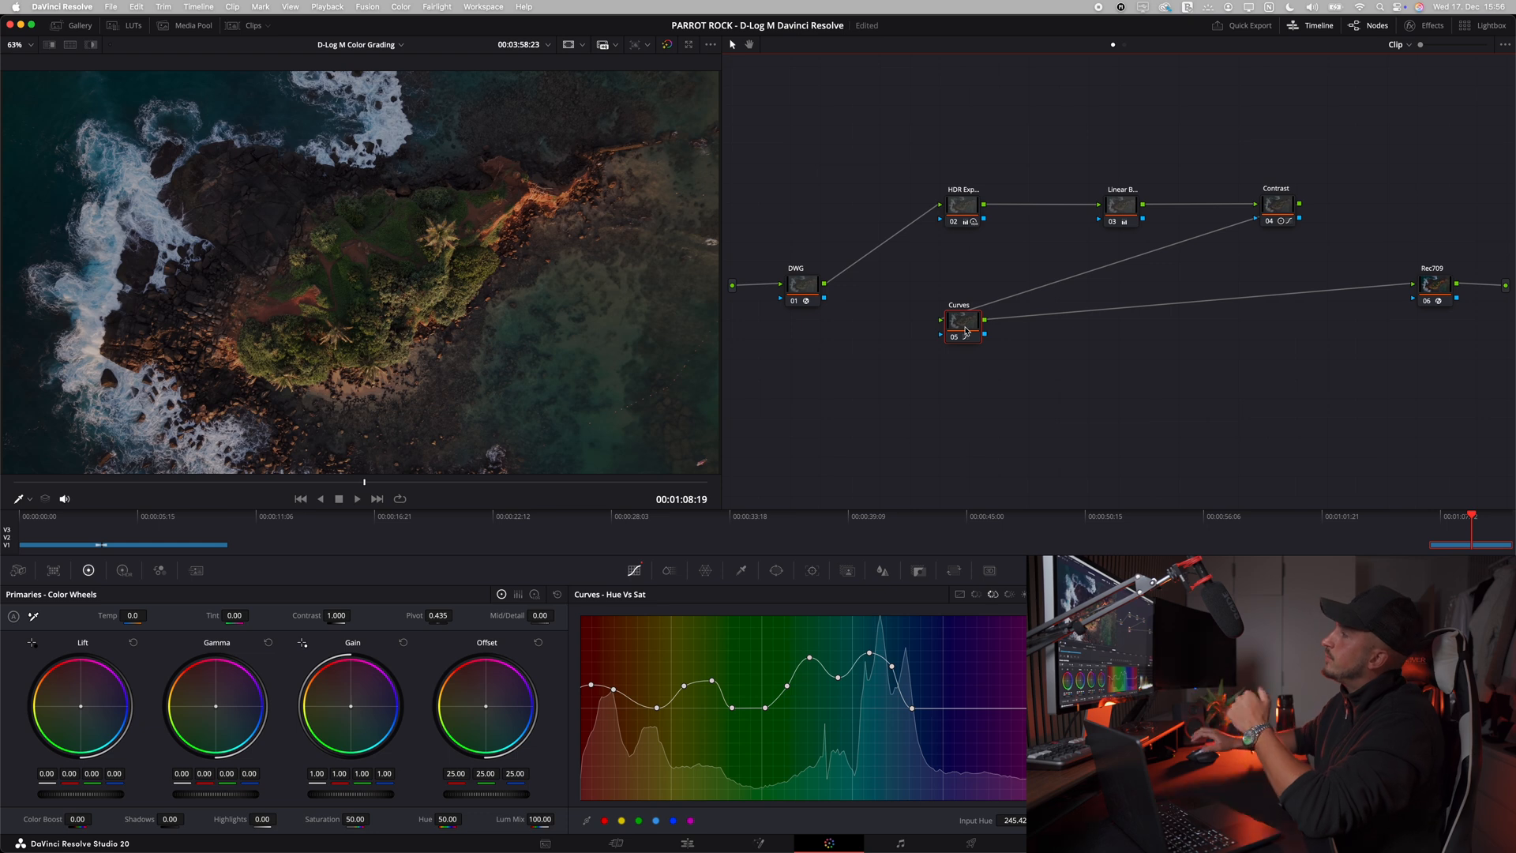
Step: Add a serial node after Curves, label it Mask 1 and place it beneath the linear balance node
key("alt+s")
right_click(1029, 328)
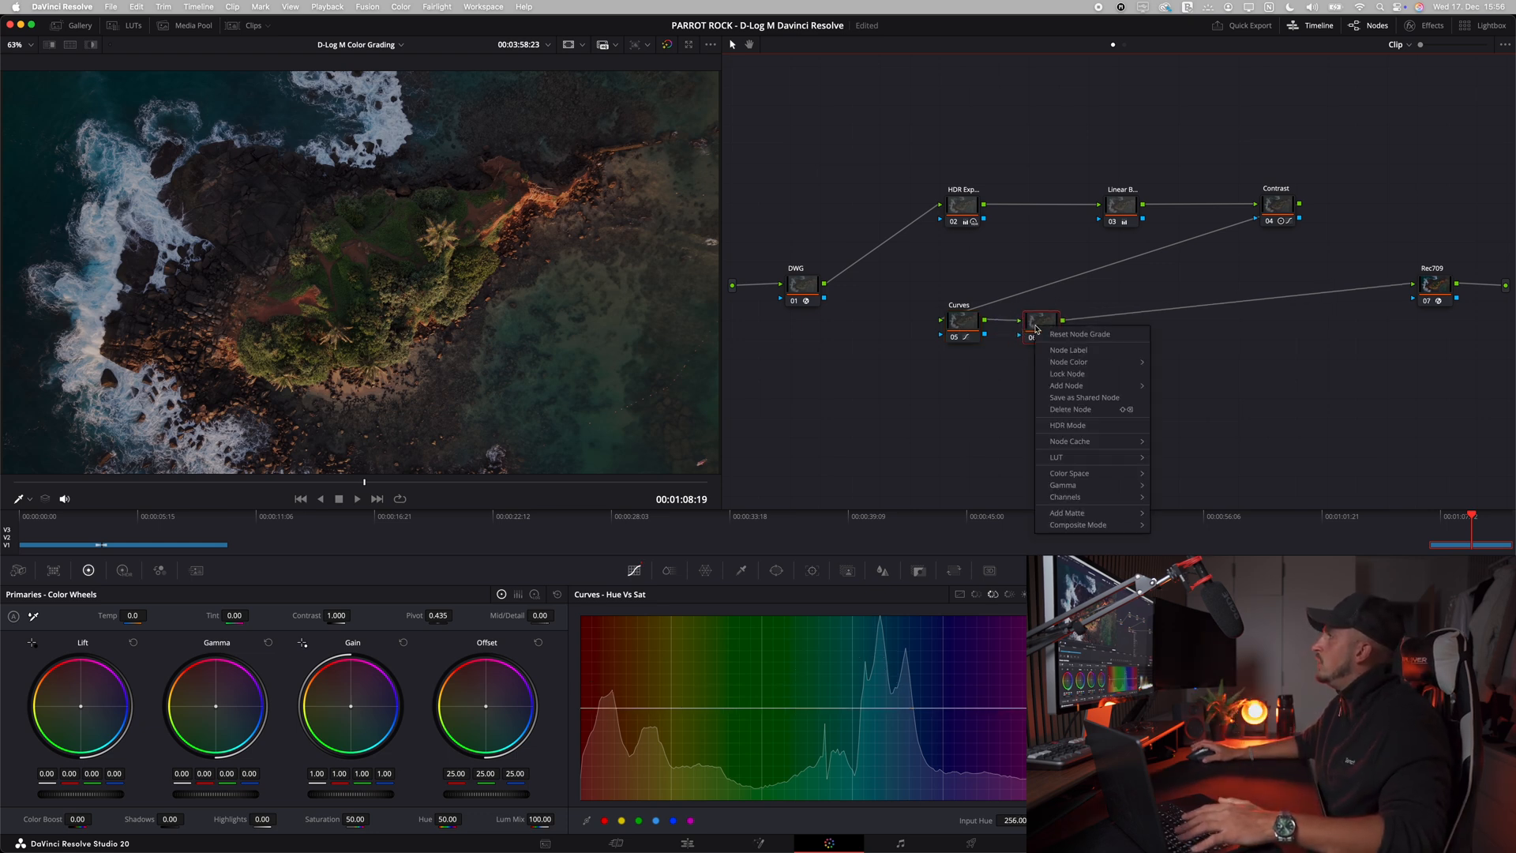
left_click(1060, 352)
type("Mask 1")
key("Return")
left_click_drag(1043, 338, 1122, 337)
right_click(1126, 386)
left_click(1094, 389)
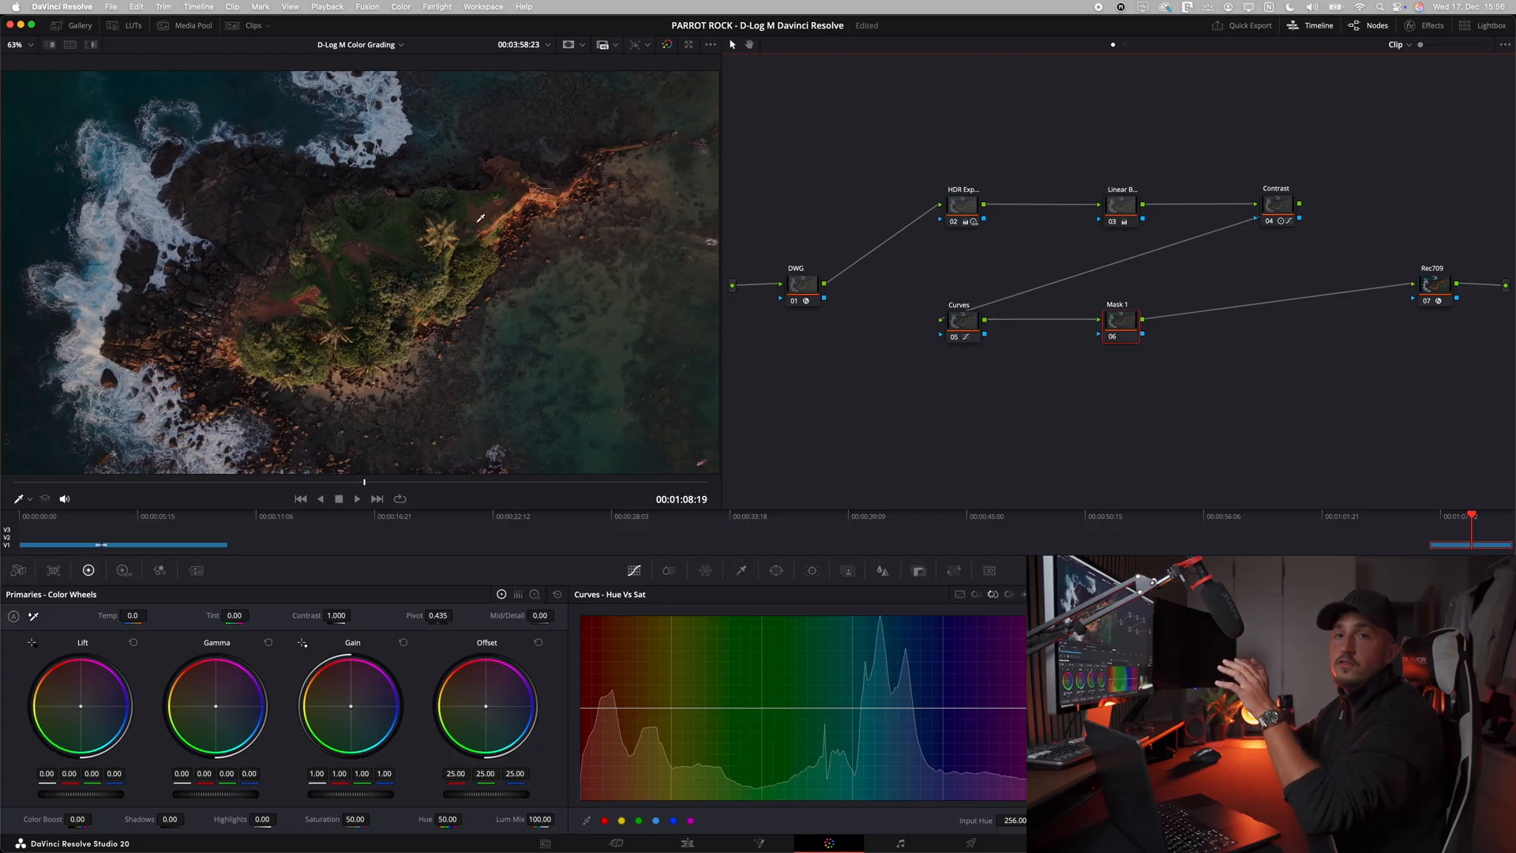
right_click(1128, 323)
left_click(1110, 330)
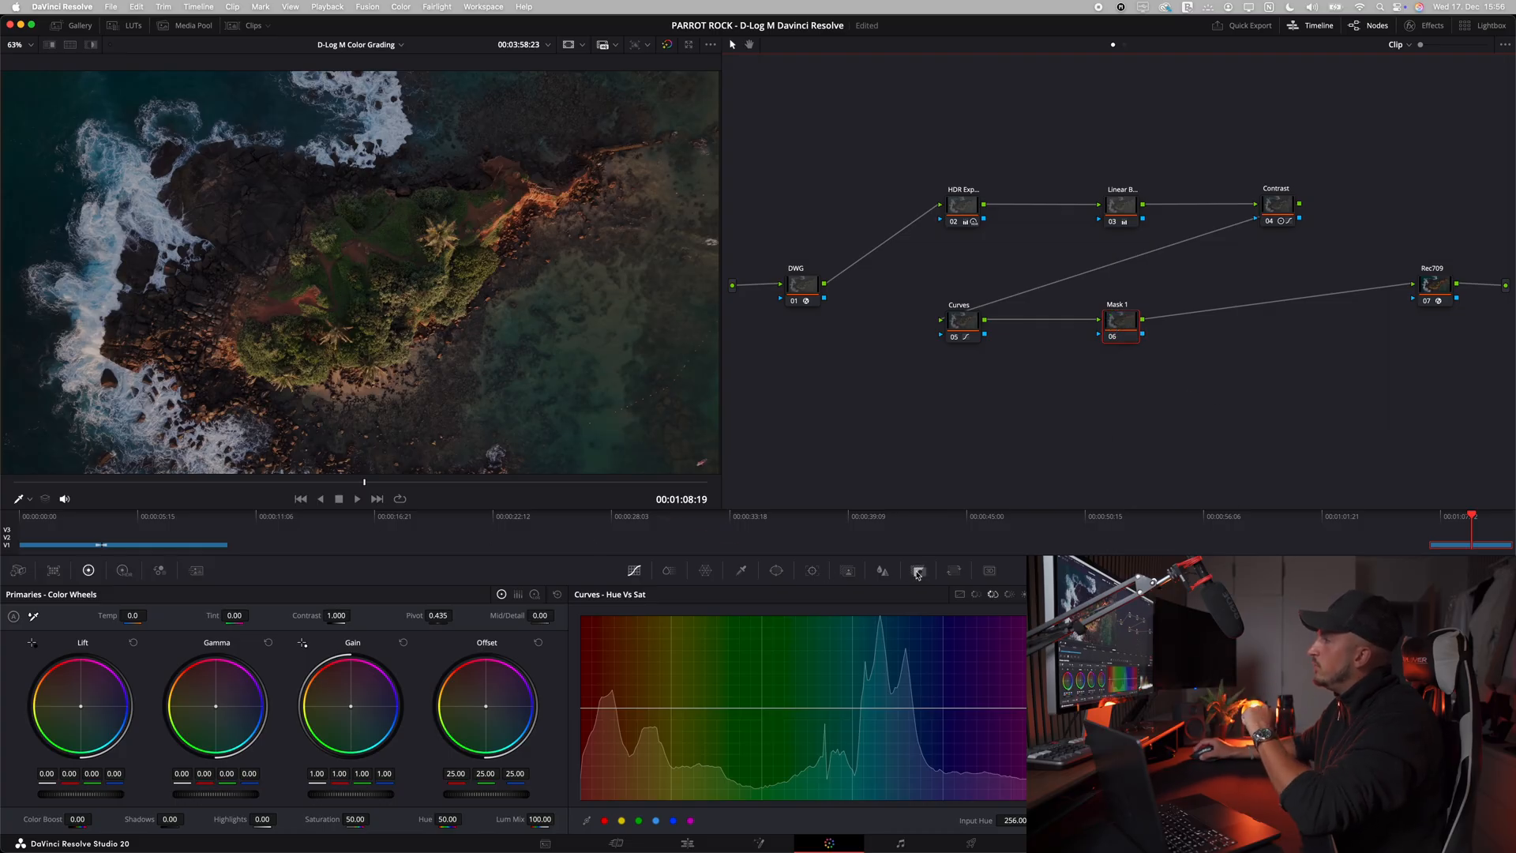
Step: Add a circular Power Window to Mask 1 and stretch it into a wide ellipse around the island, about size 55.56 and aspect 70.96
left_click(776, 570)
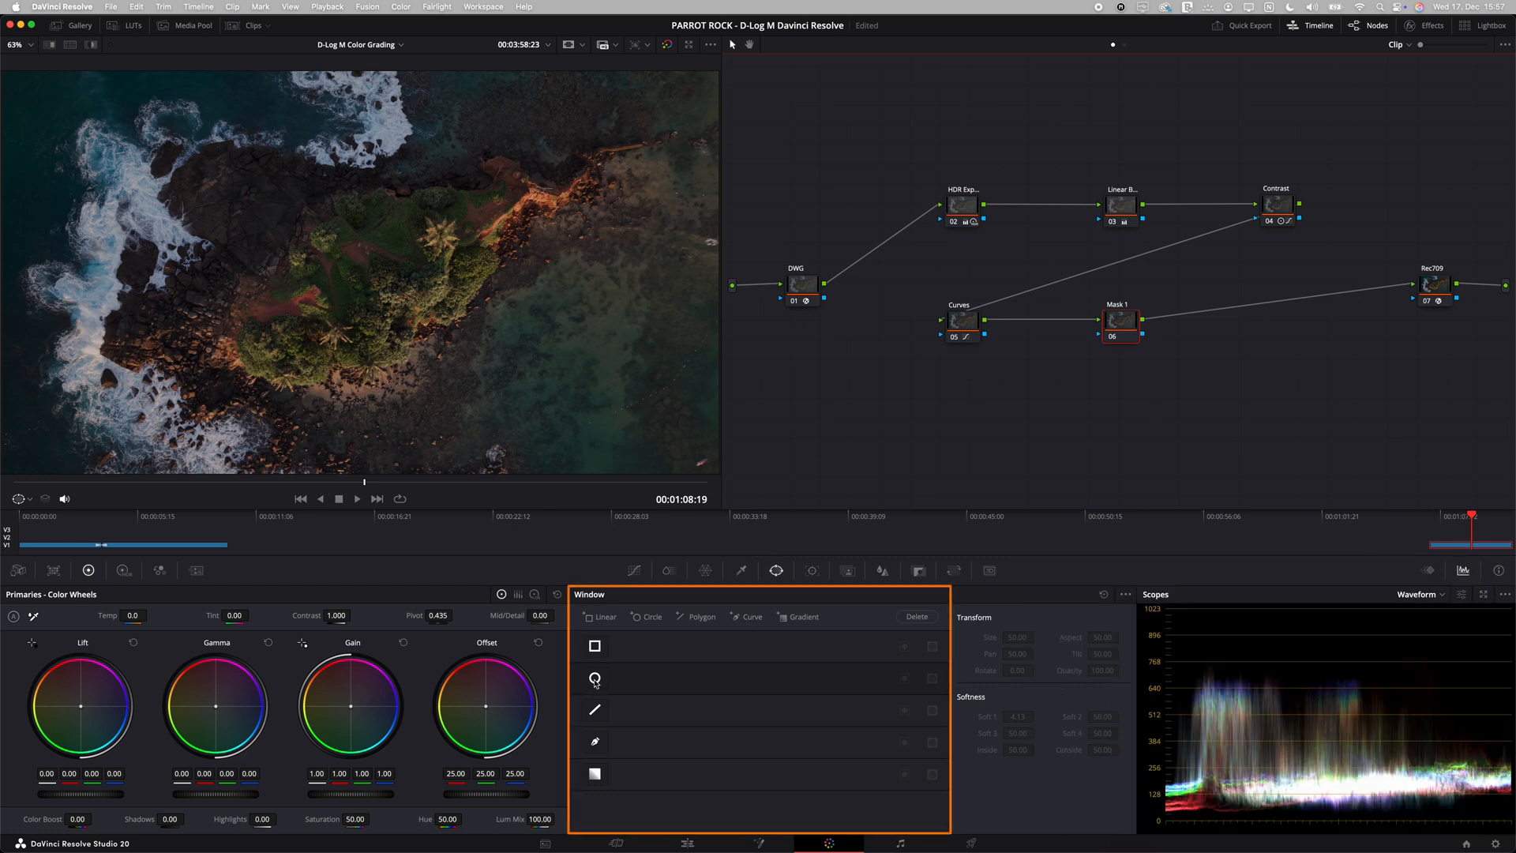
left_click(594, 679)
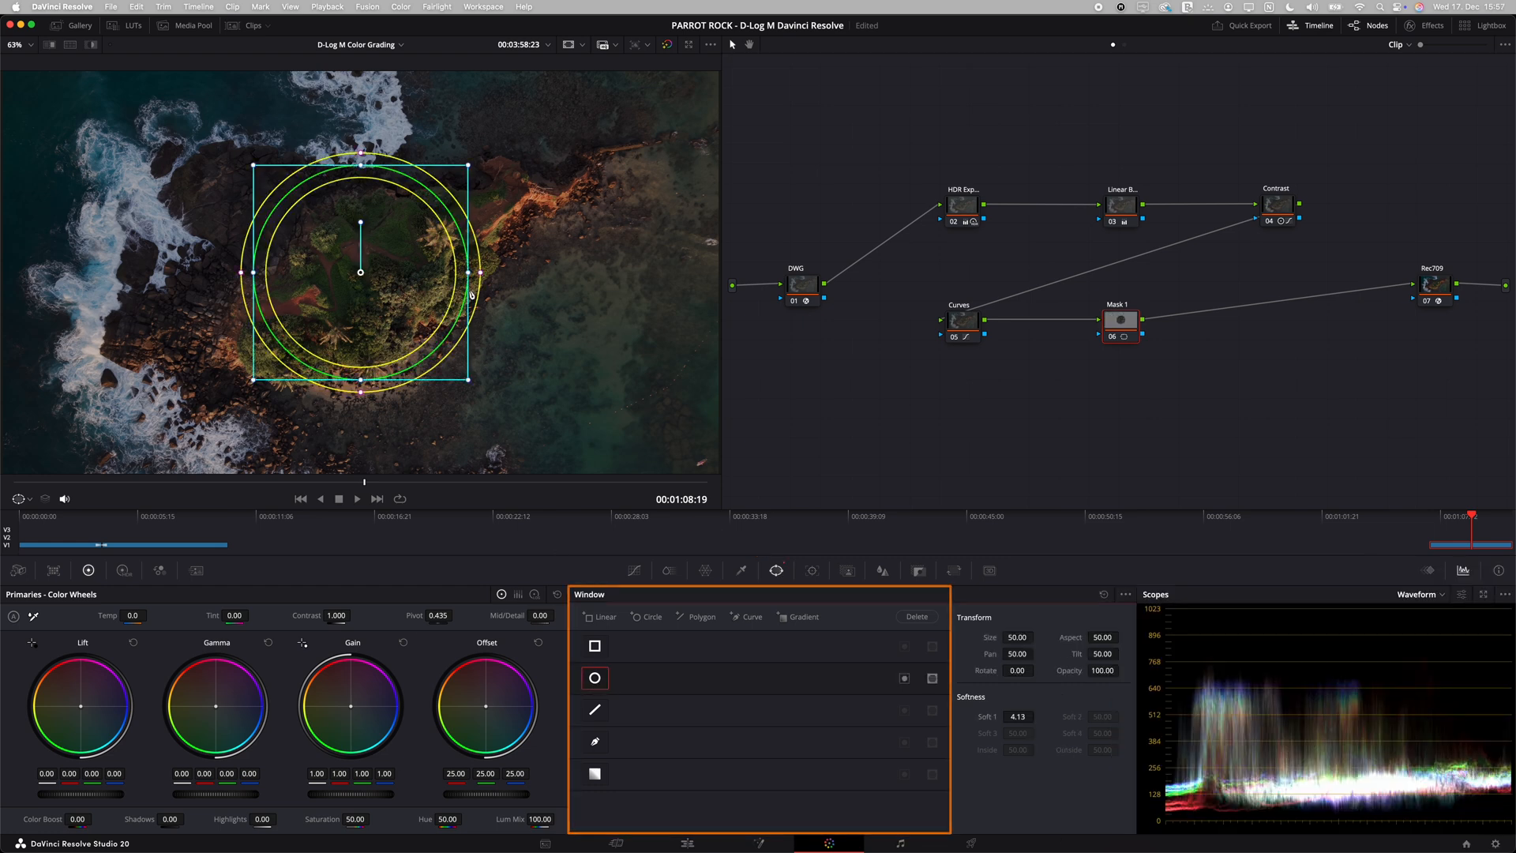
left_click_drag(468, 272, 617, 272)
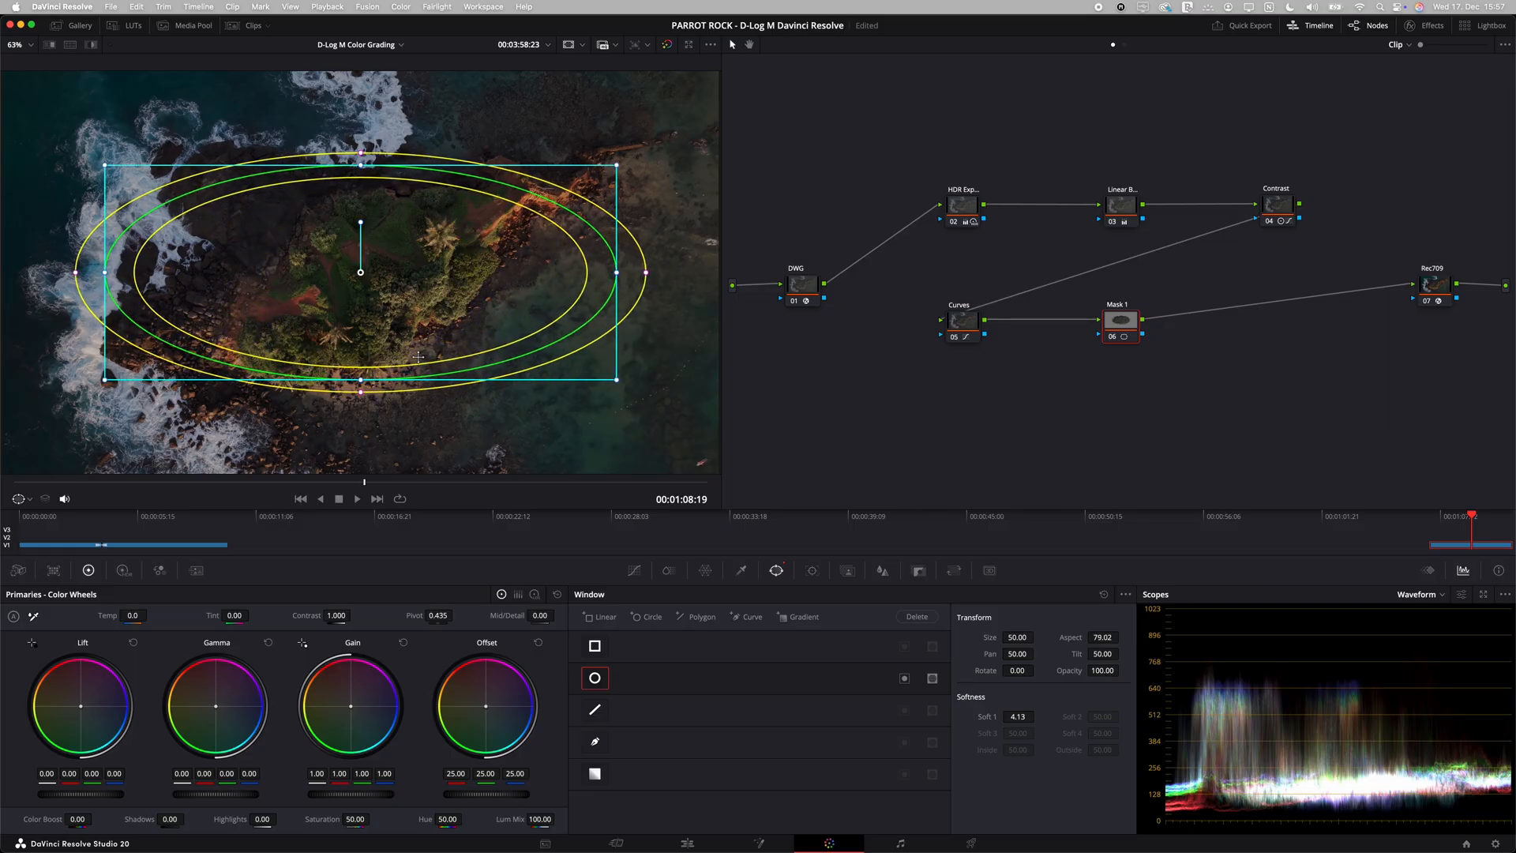
left_click_drag(361, 379, 362, 428)
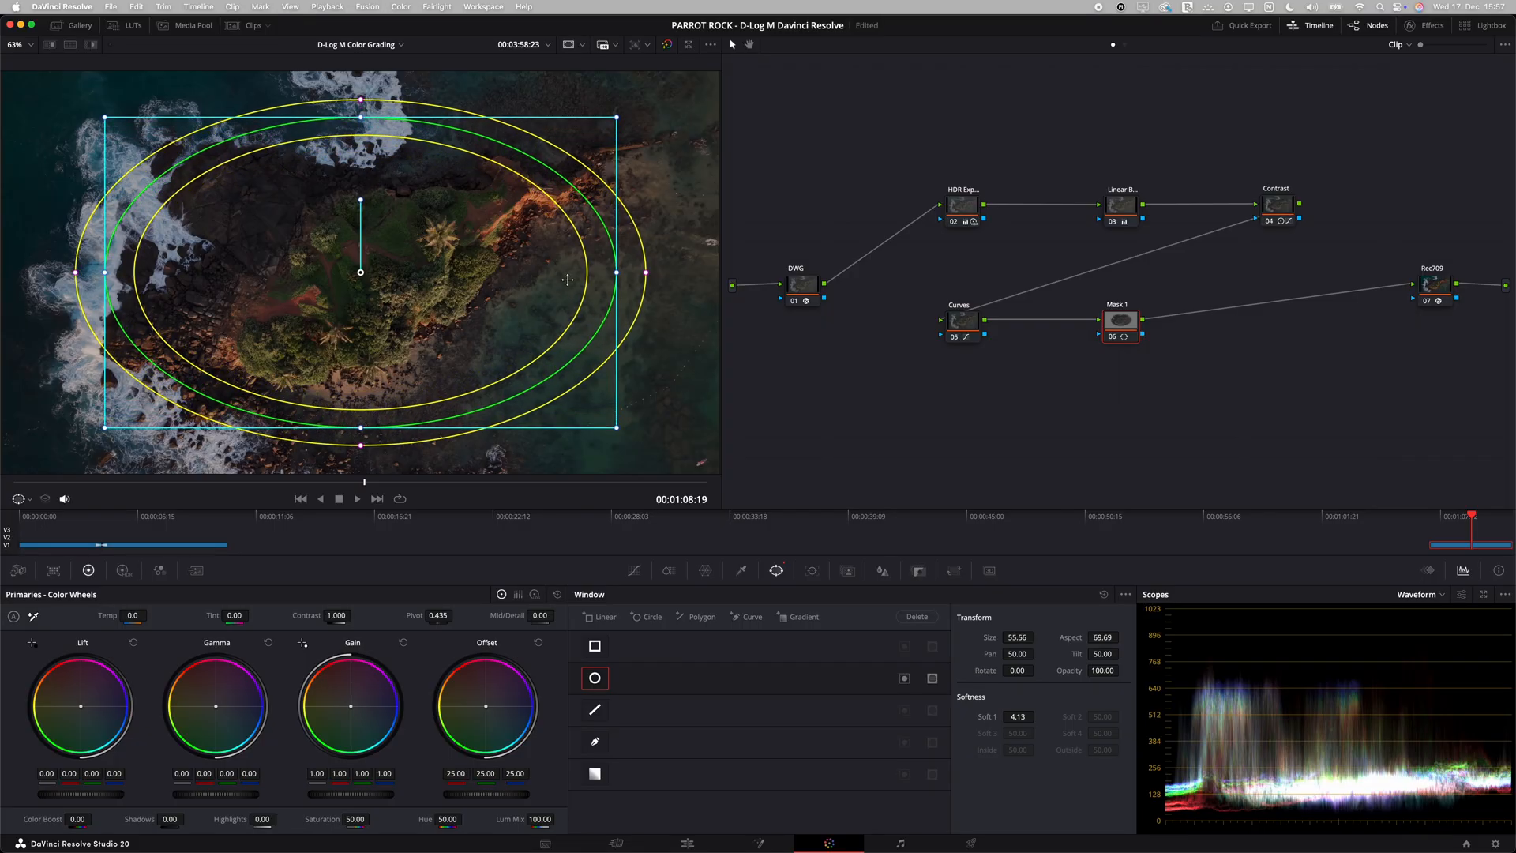
left_click_drag(616, 273, 629, 273)
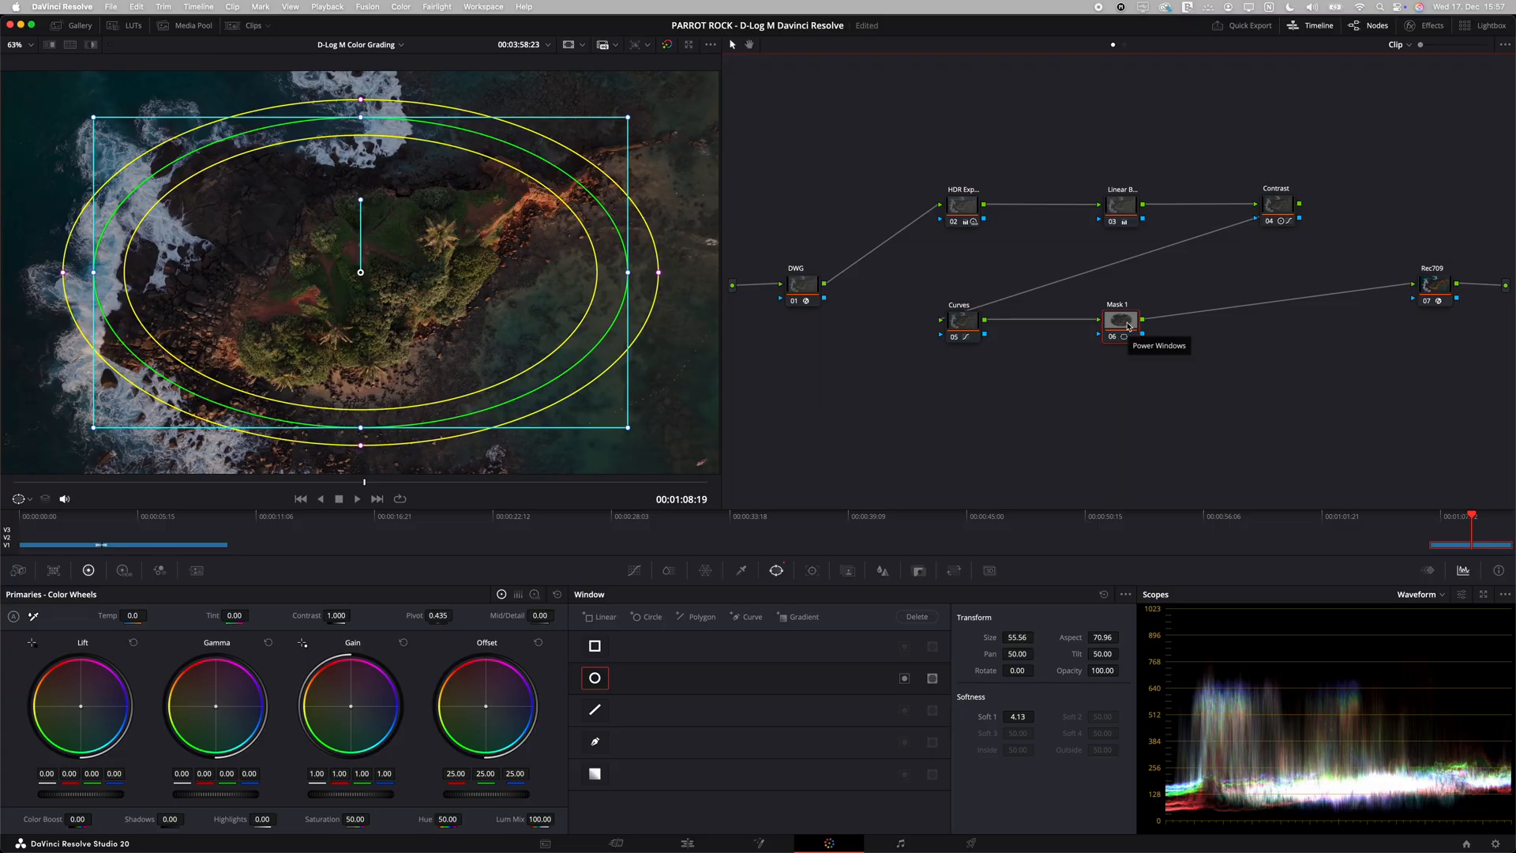
Step: Preview the Mask 1 selection in highlight view and invert the circular window so it targets the area outside the ellipse
key("shift+h")
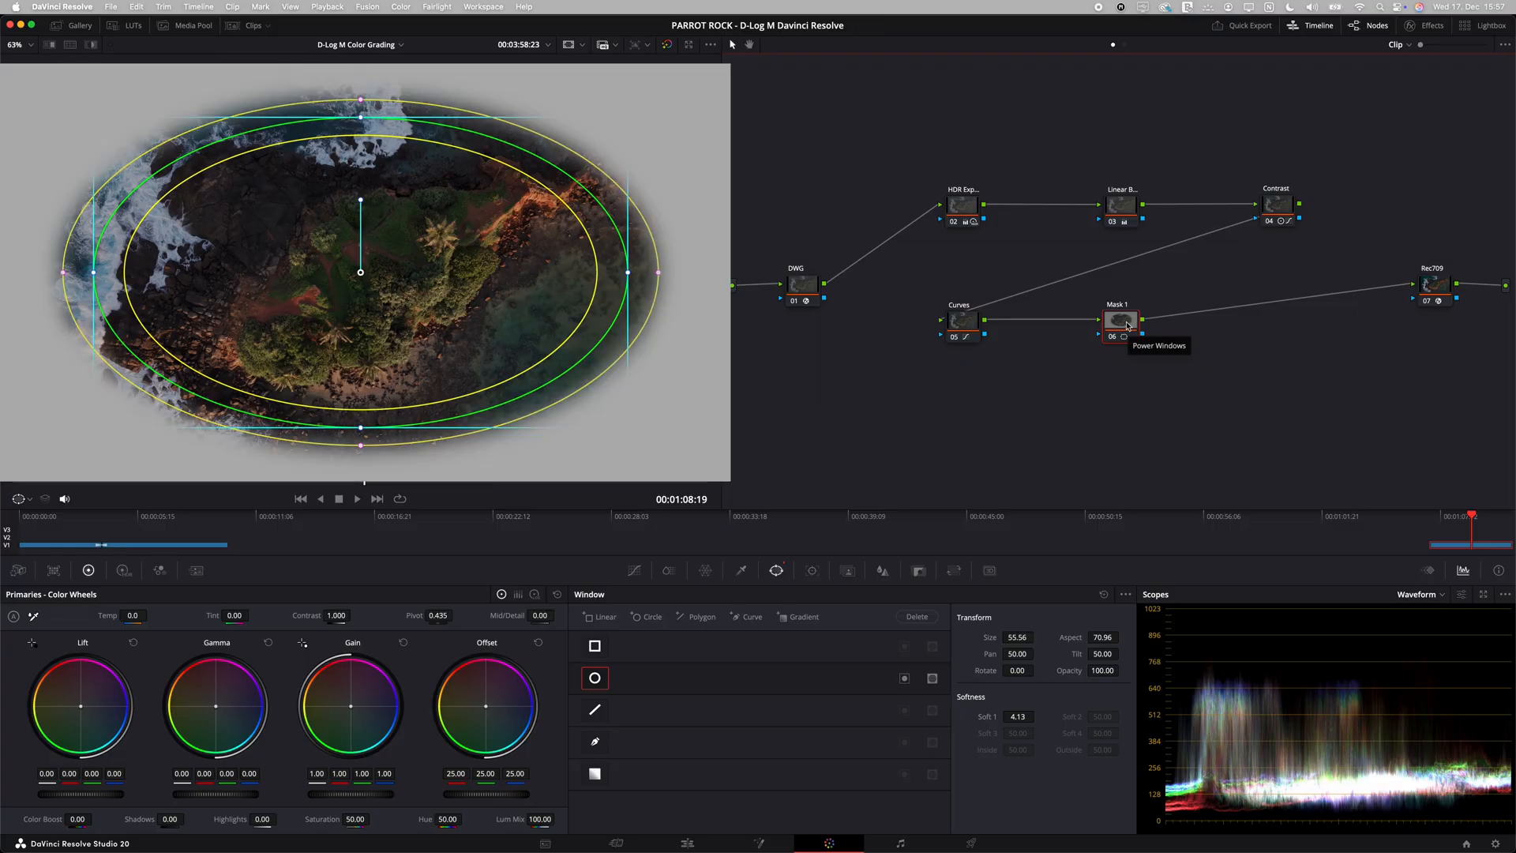
key("shift+h")
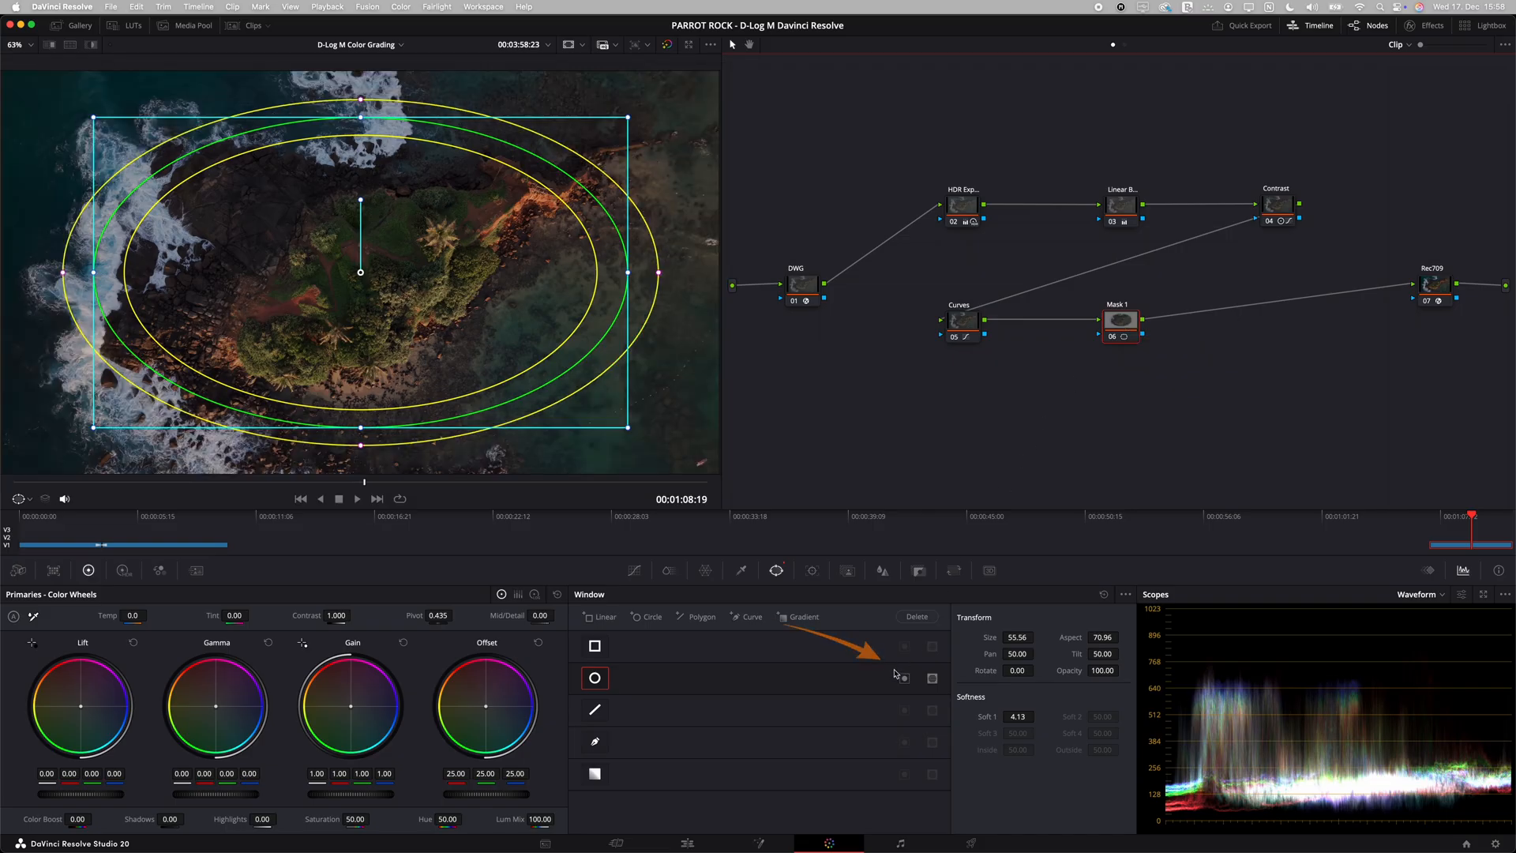
left_click(905, 679)
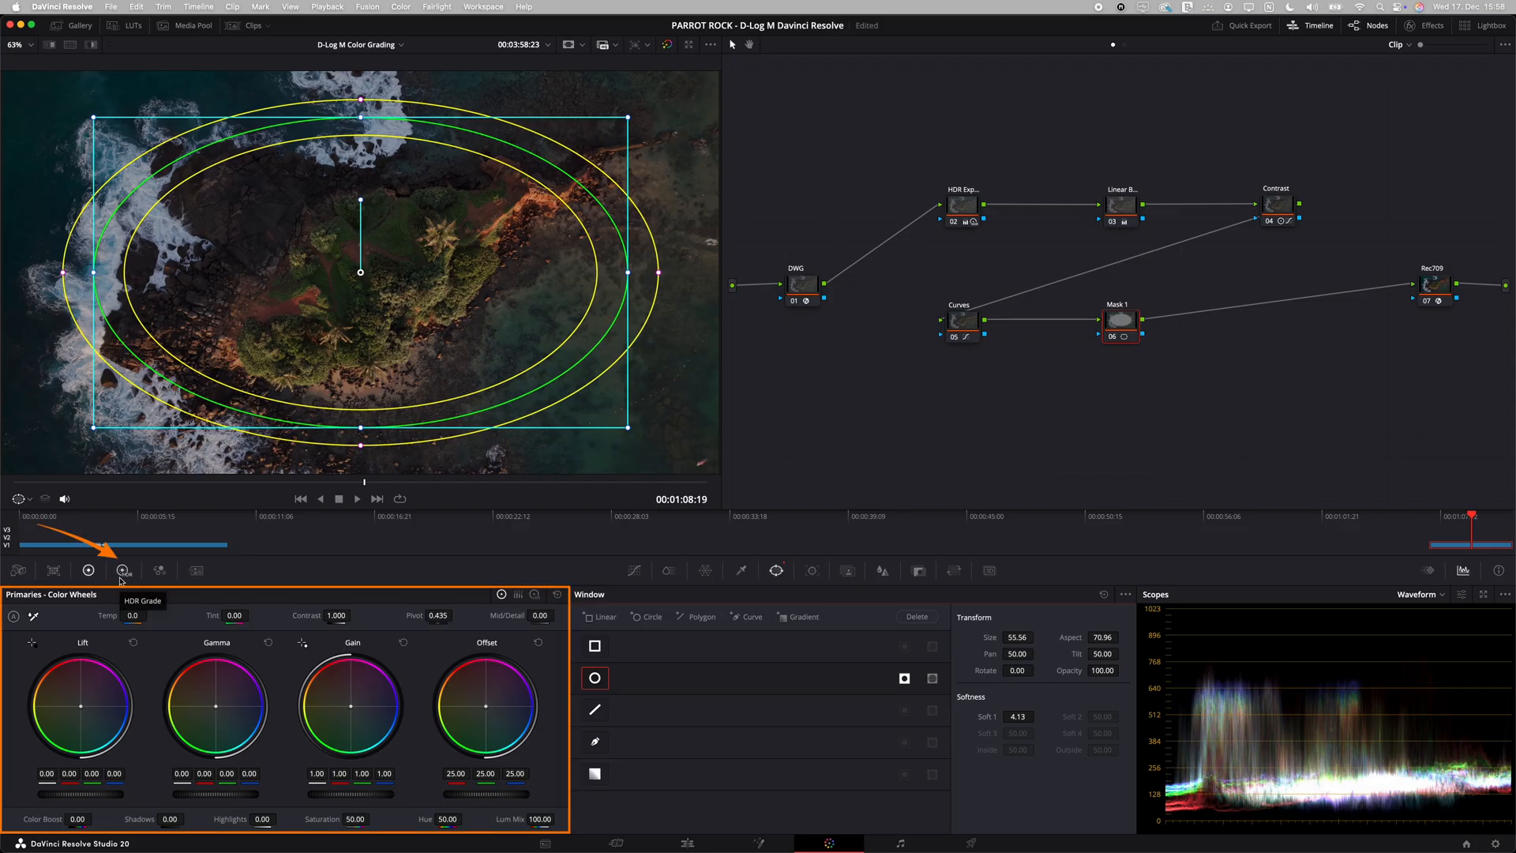
Step: Lower the HDR global exposure on Mask 1 to -0.40 and compare the image with the node disabled and enabled
left_click(122, 571)
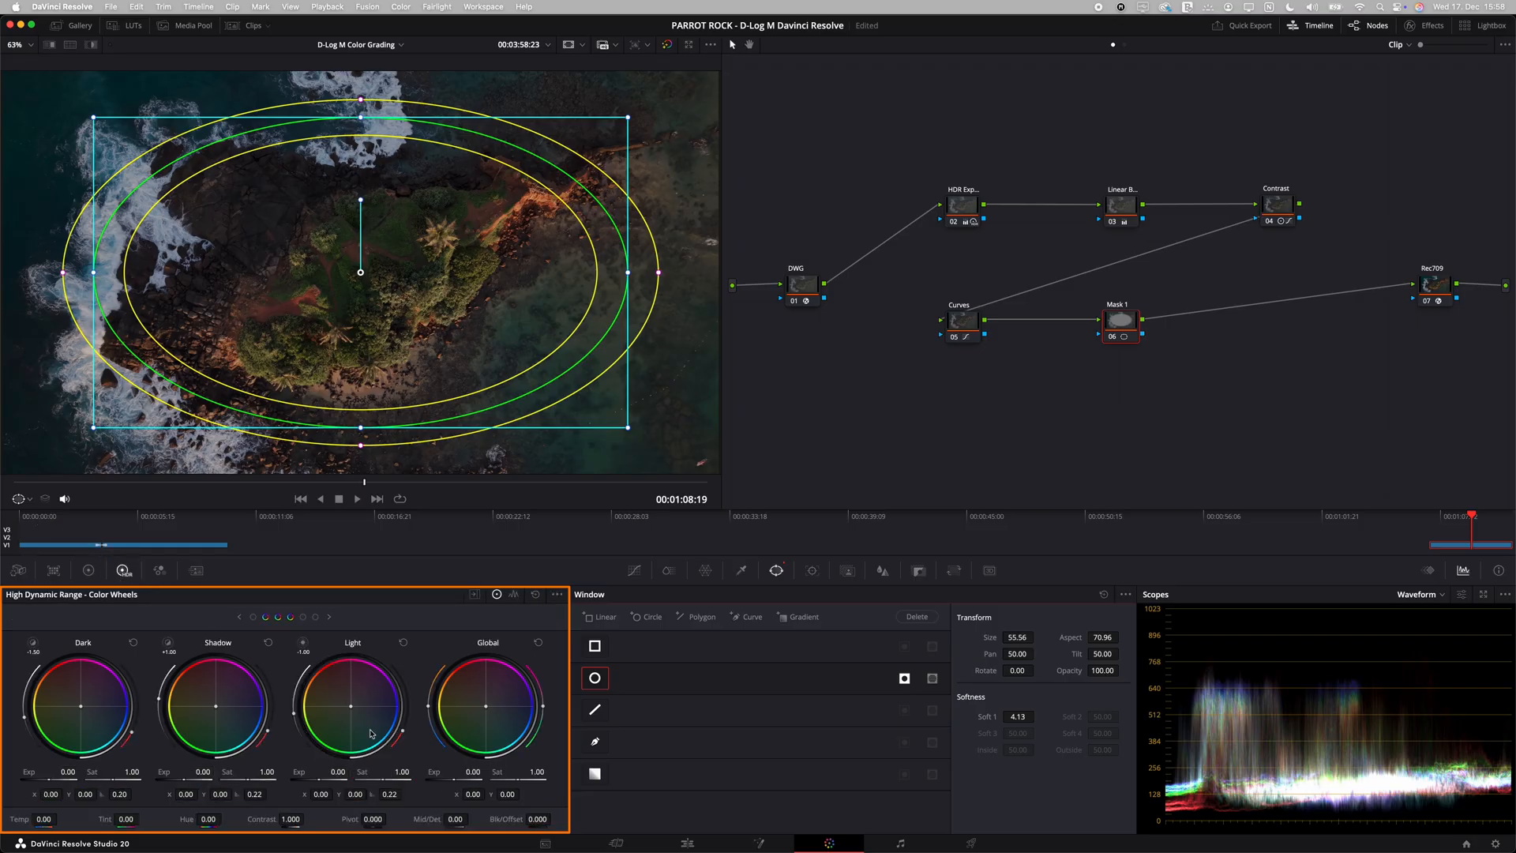
left_click_drag(452, 777, 354, 782)
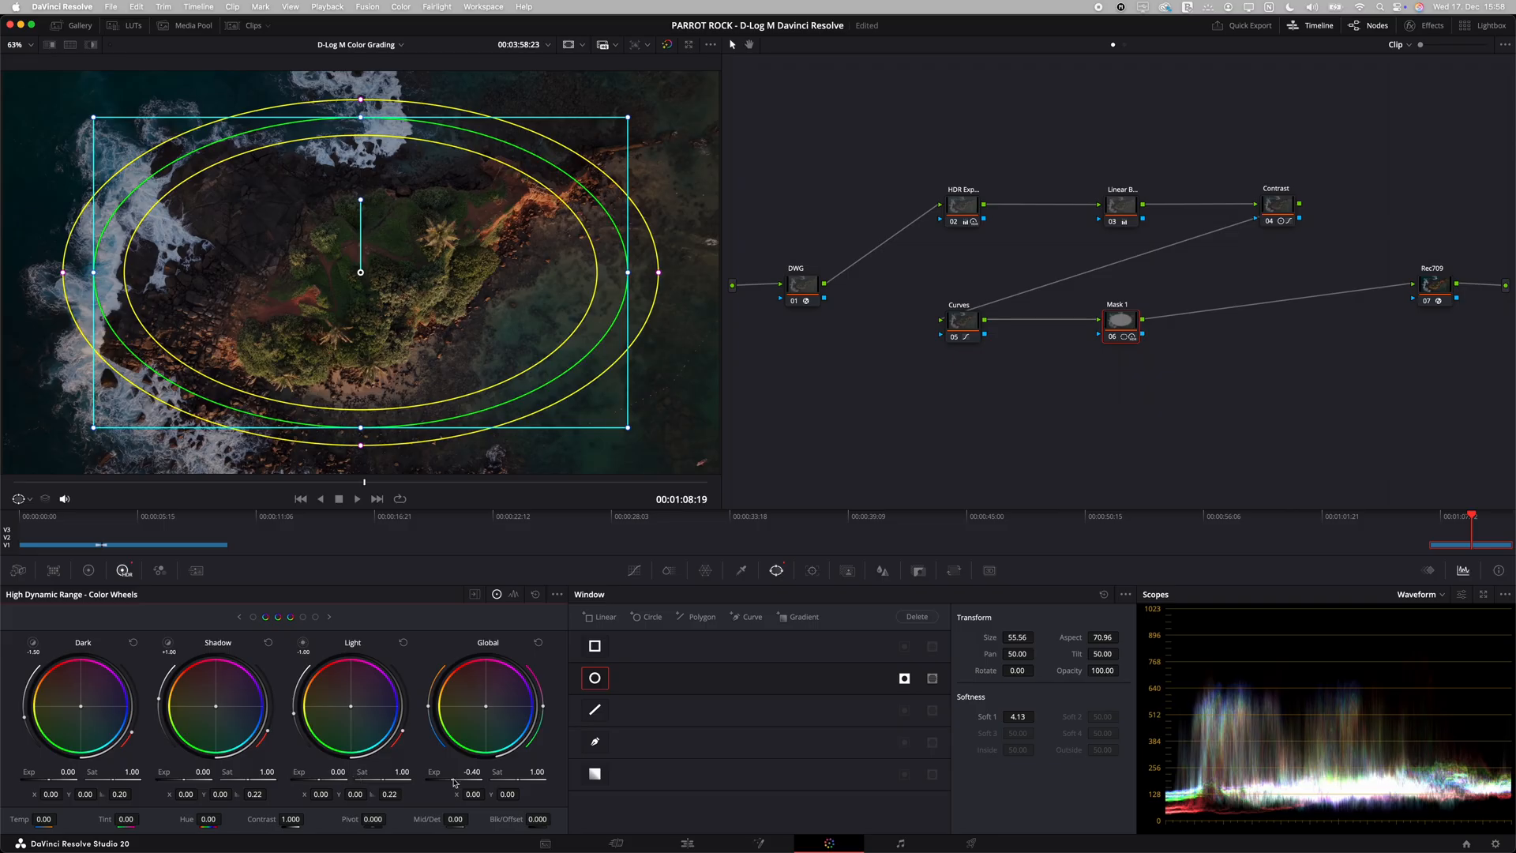
left_click(979, 331)
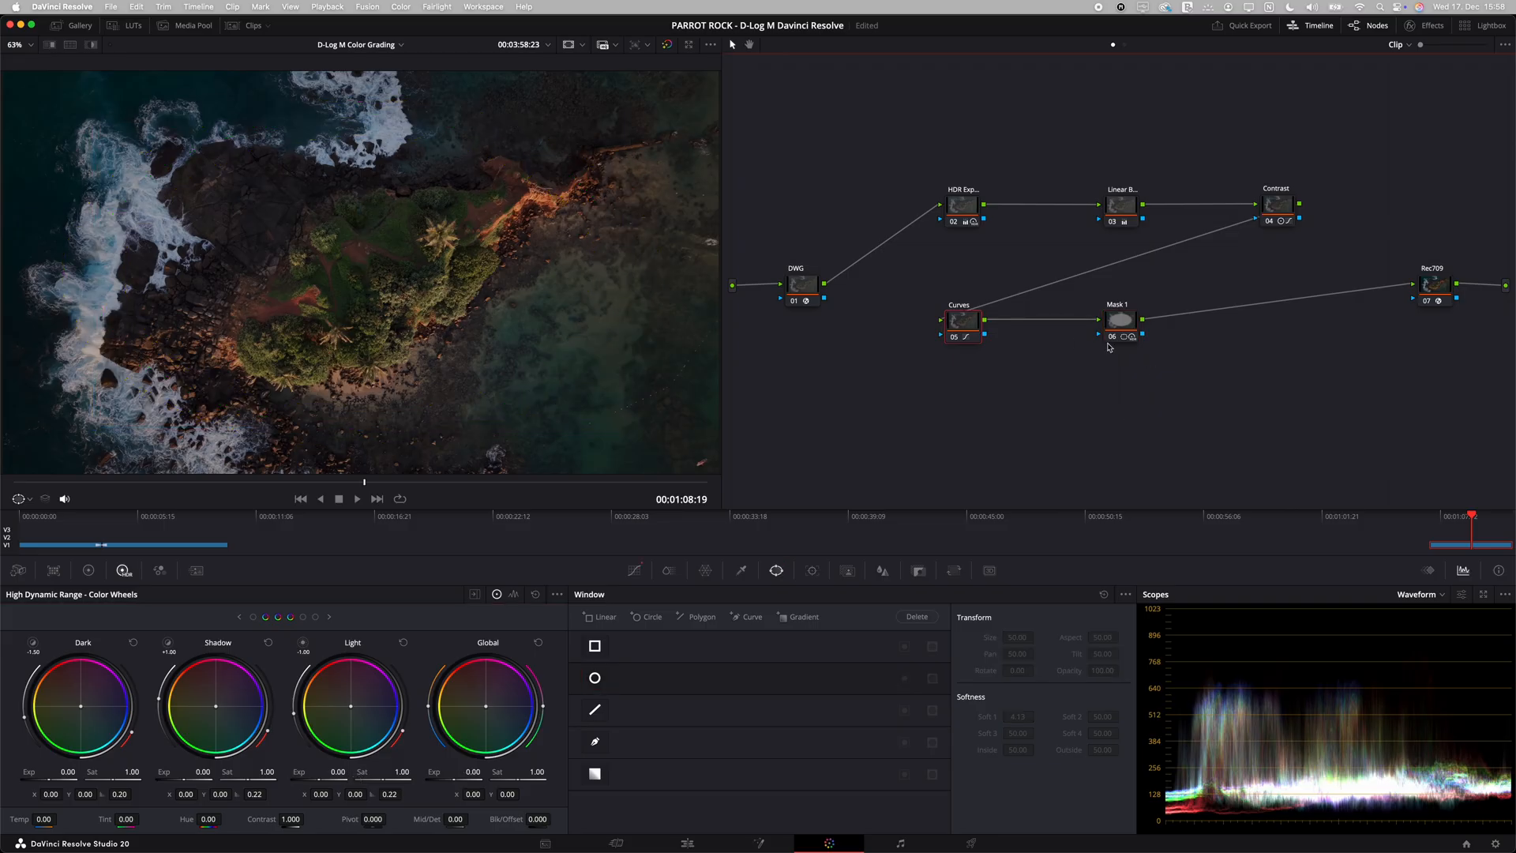
left_click(1113, 338)
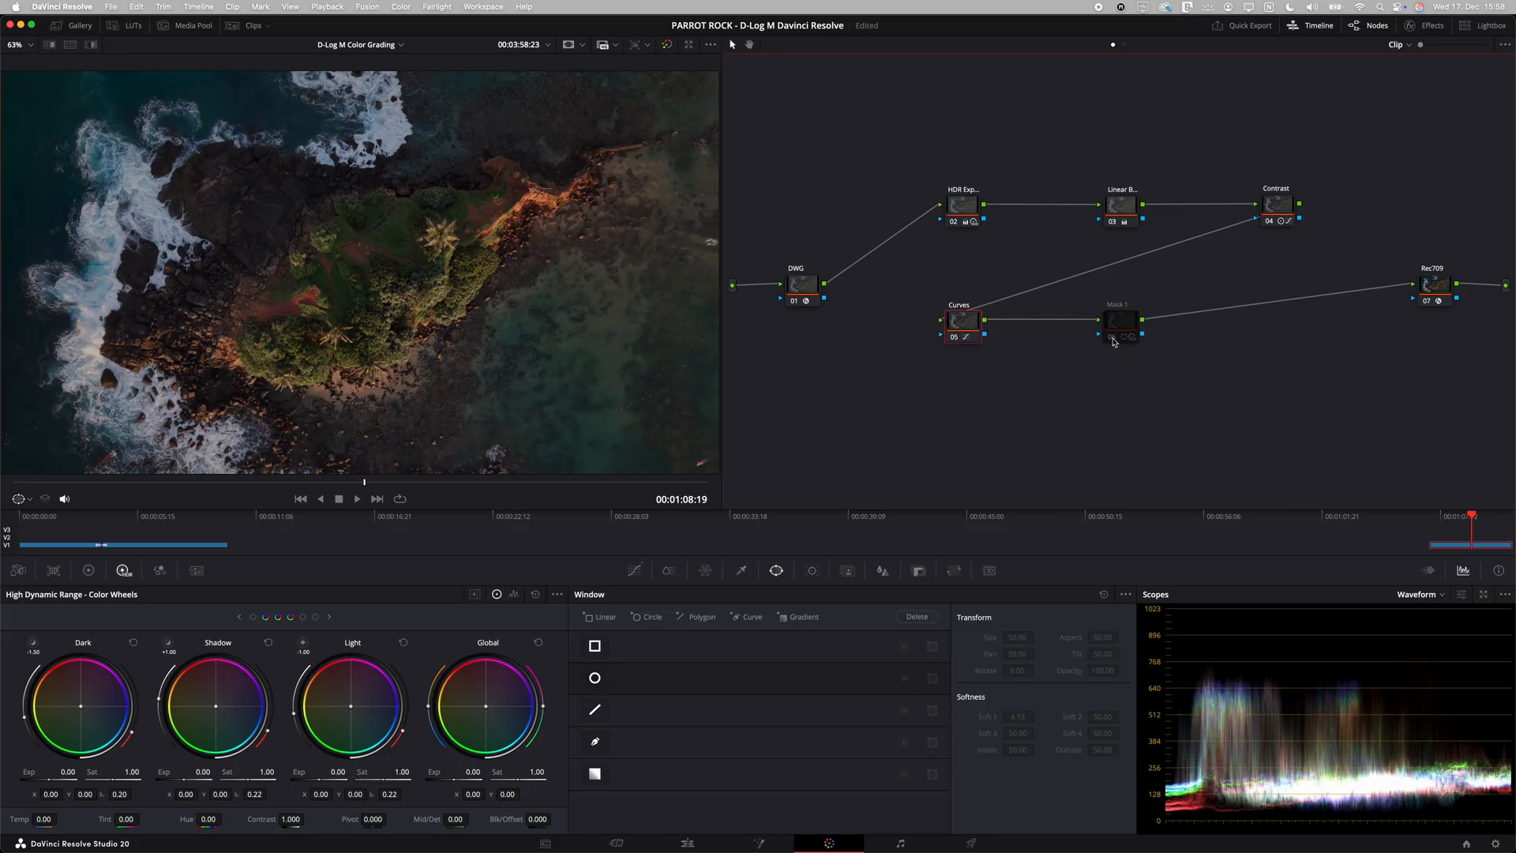
left_click(1113, 337)
left_click(1118, 323)
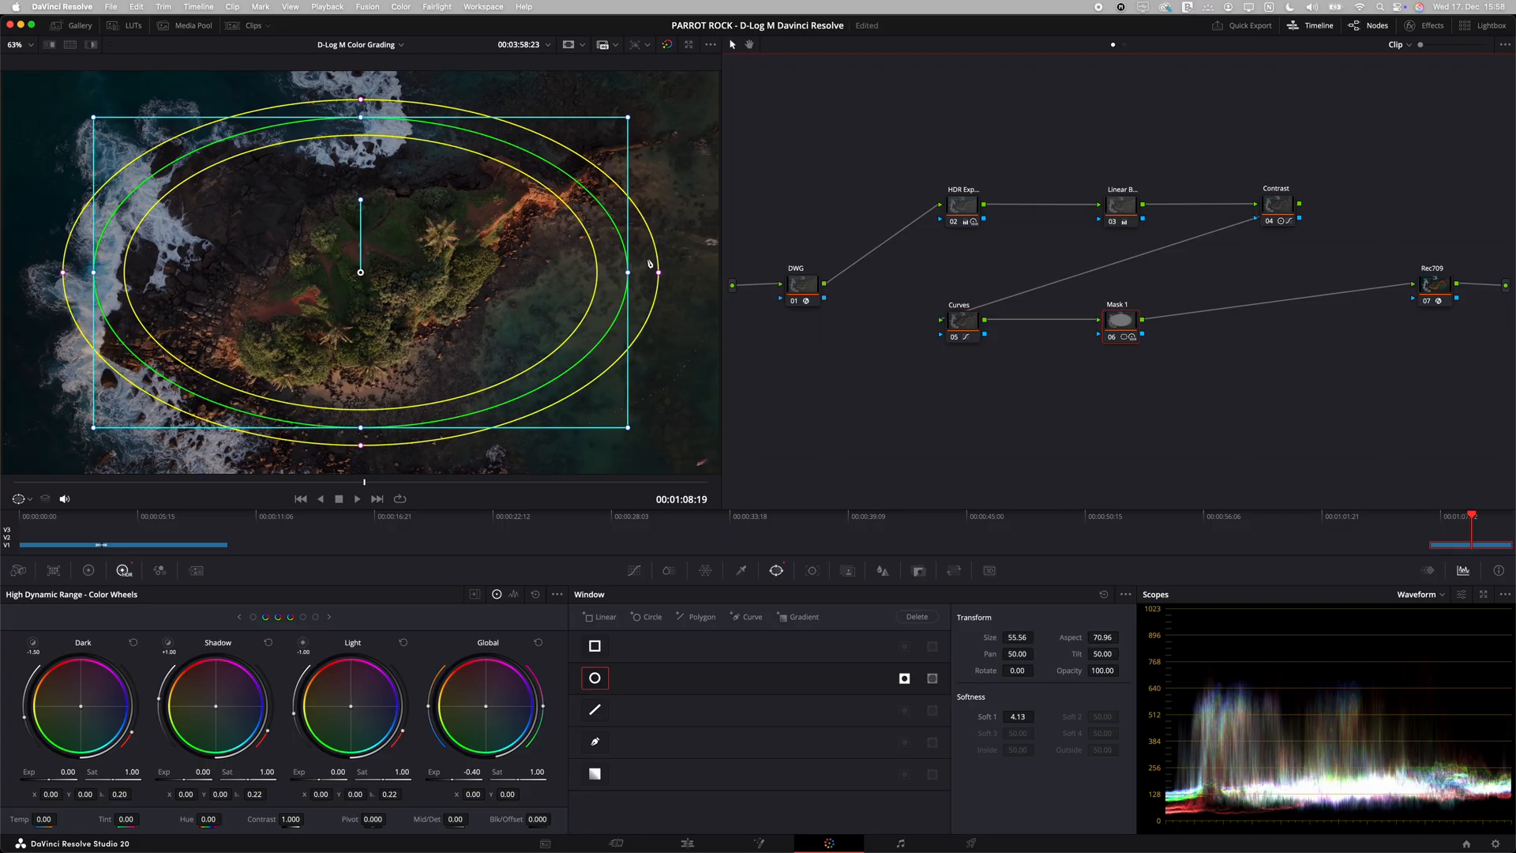
Step: Widen the Mask 1 window's soft edge to about 6.13 and compare the image with the node disabled and enabled
left_click_drag(658, 273, 674, 274)
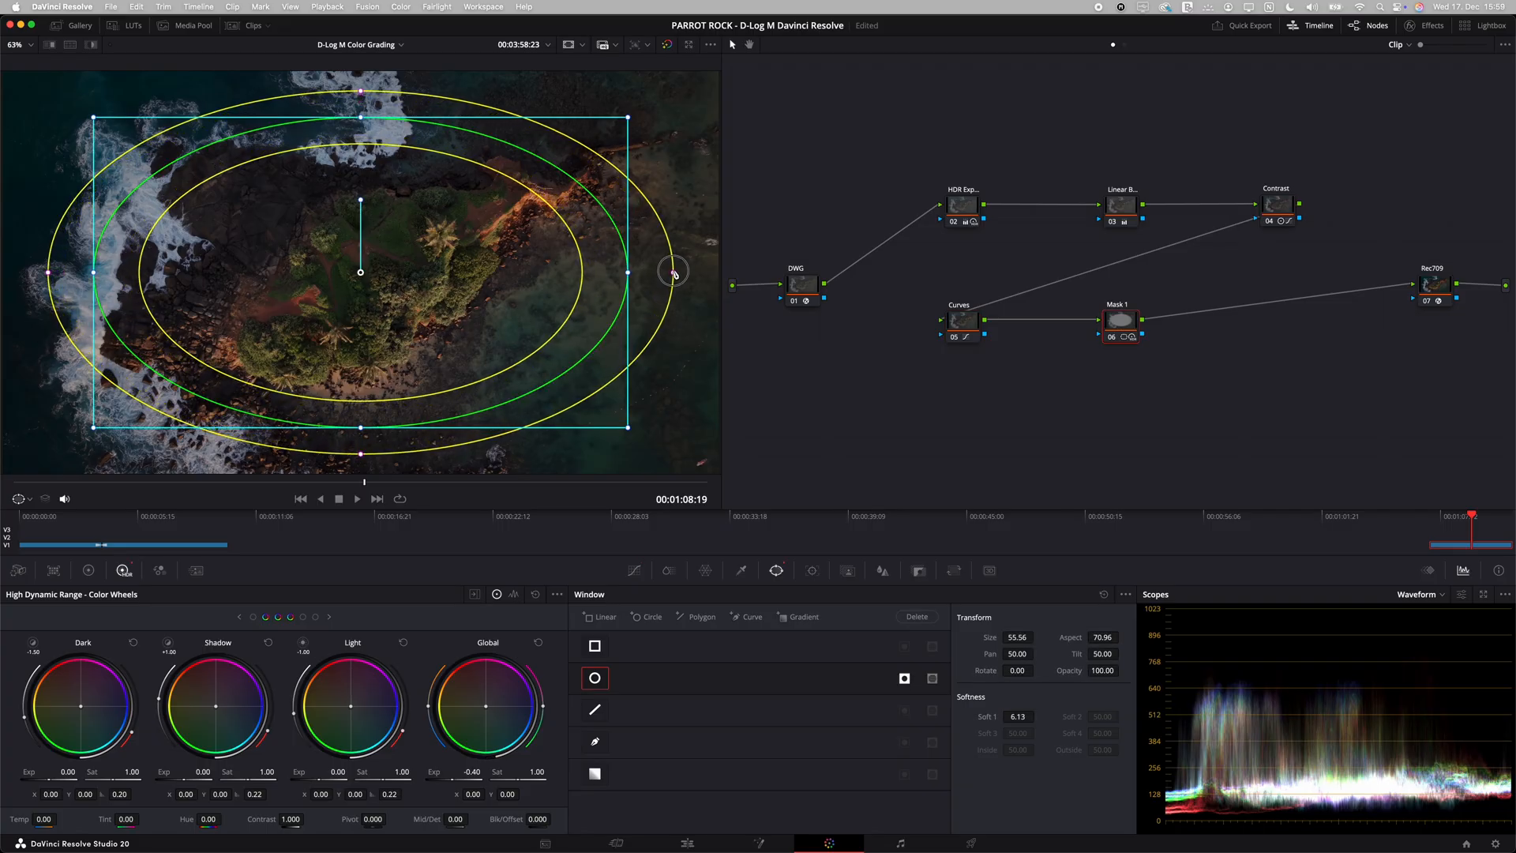
left_click(952, 322)
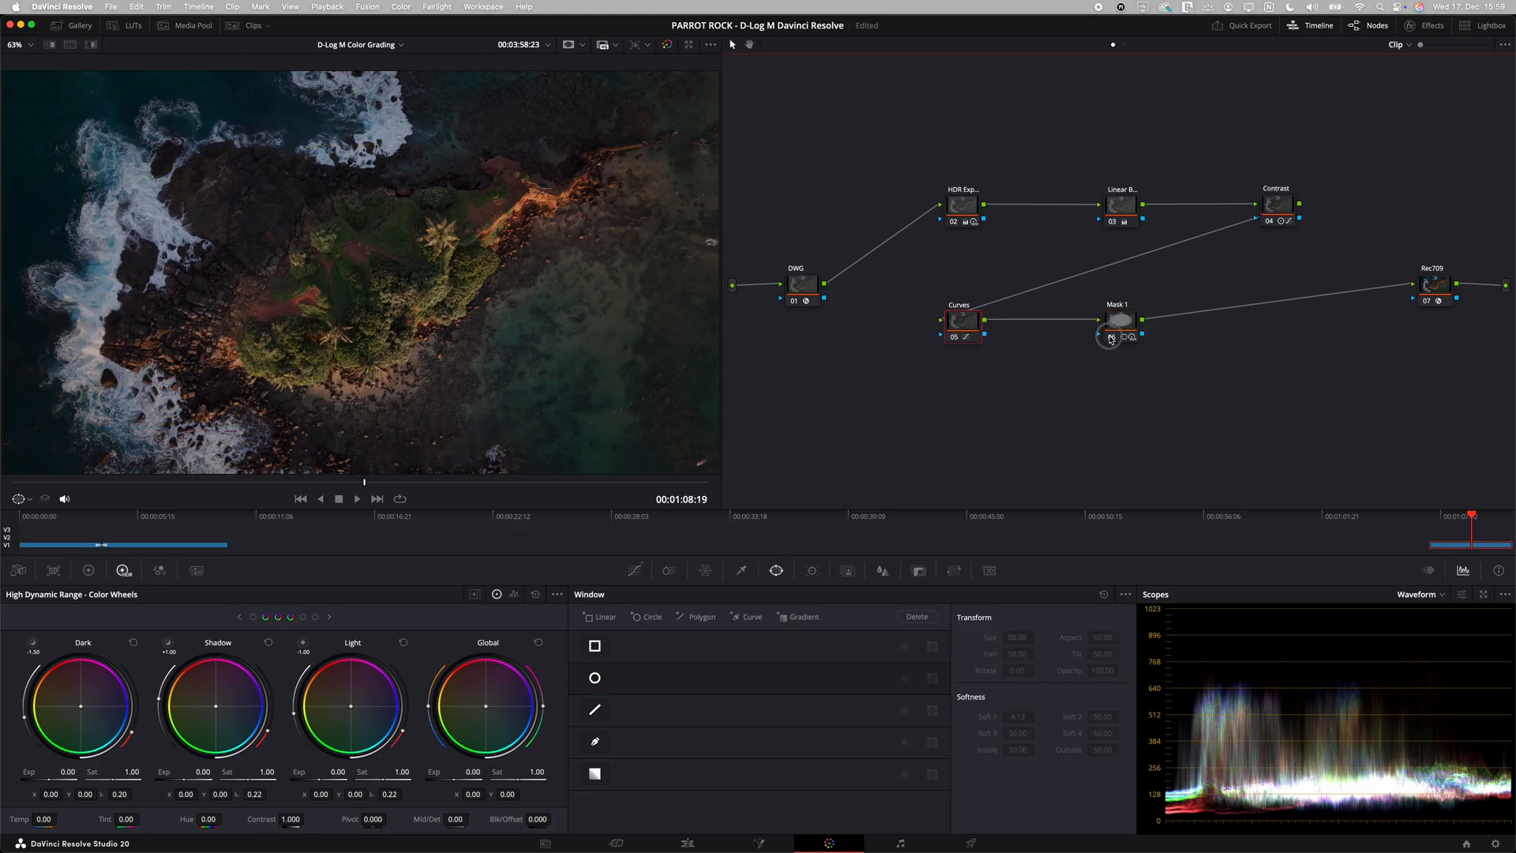
left_click(1111, 337)
left_click(1111, 337)
Step: Reduce the Mask 1 window's softness to about 0.13 and compare the image with the node disabled and enabled
left_click(1118, 331)
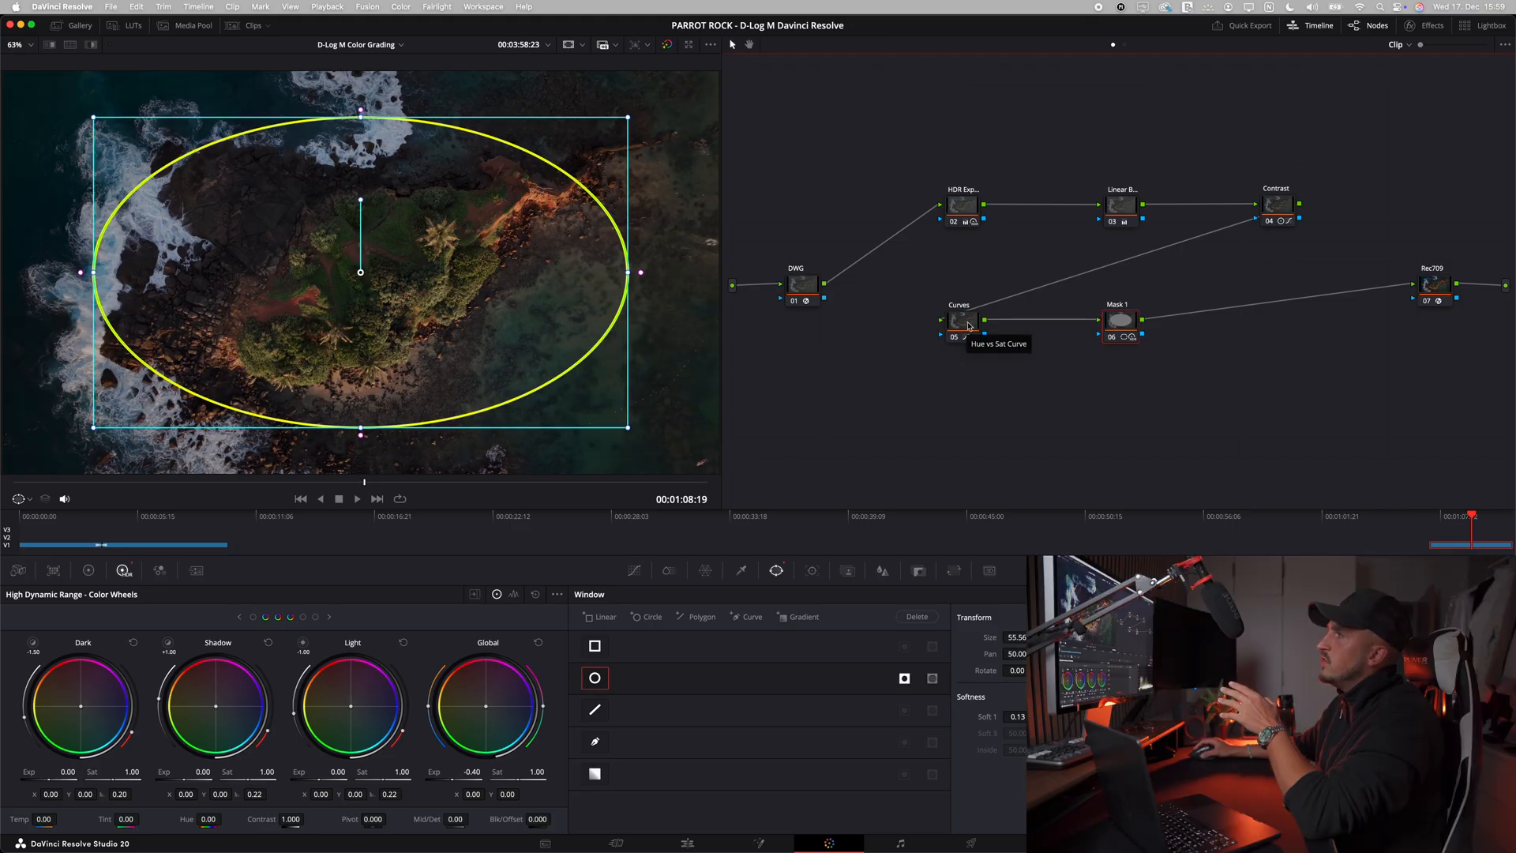
left_click(969, 325)
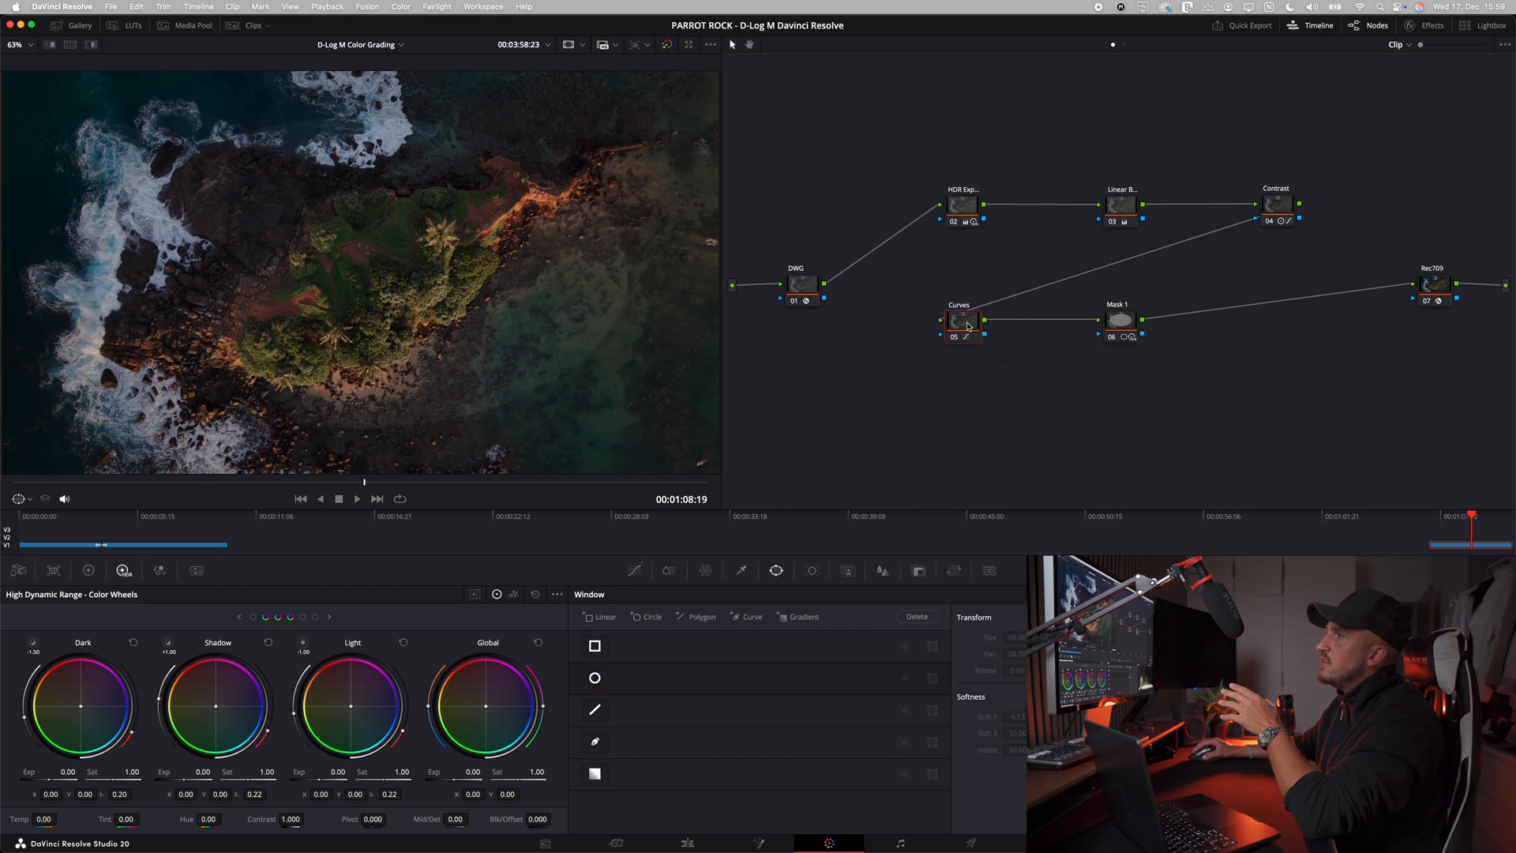
left_click(1110, 338)
left_click(1110, 338)
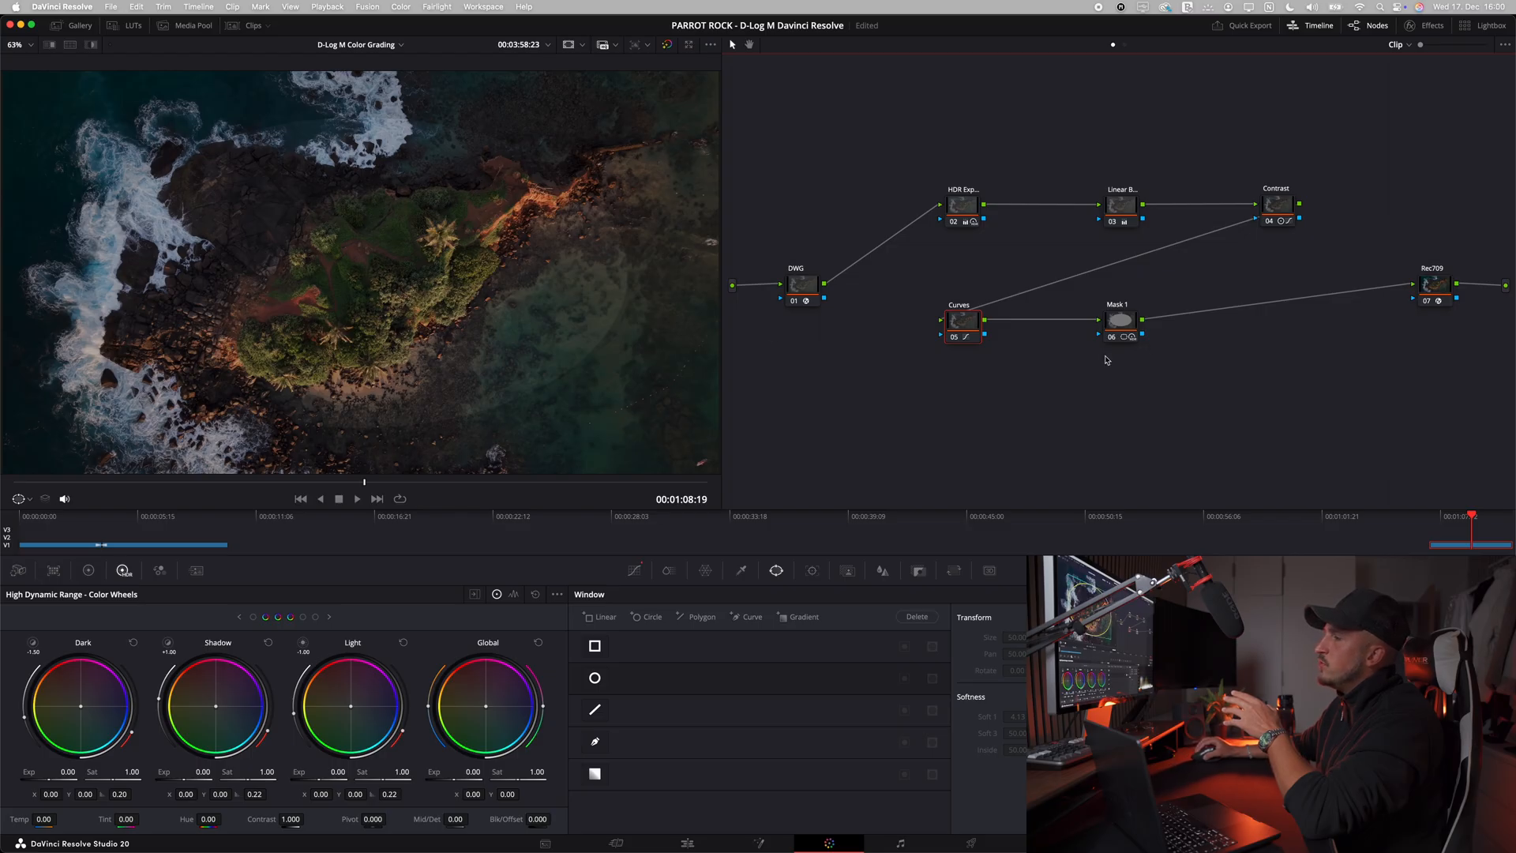
Step: Lower Mask 1's HDR global exposure to about -0.88 and view the hard-edged mask without the window outline
left_click(1116, 322)
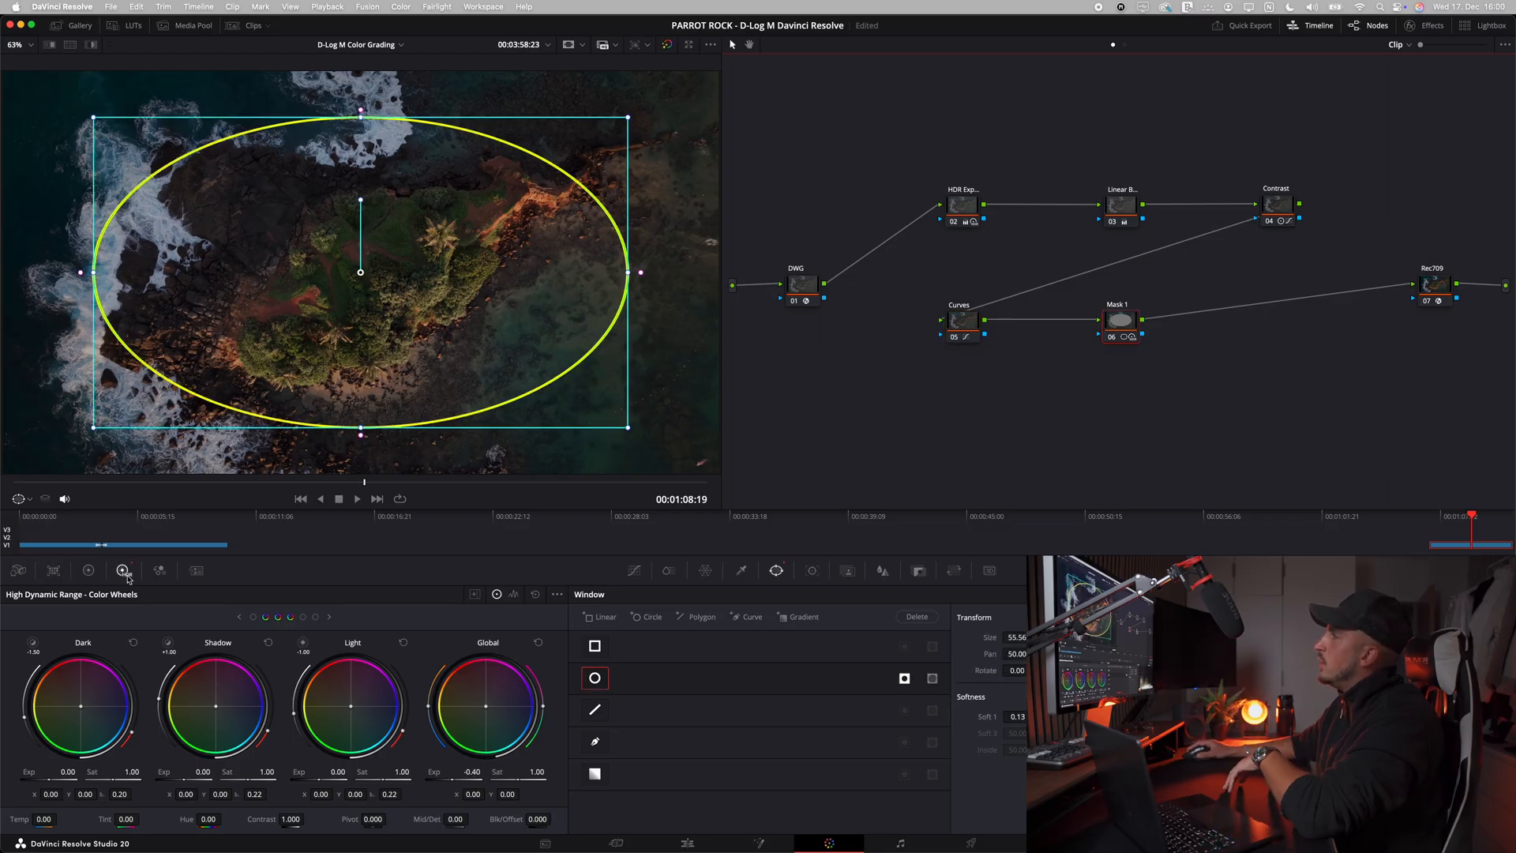
left_click_drag(452, 778, 370, 785)
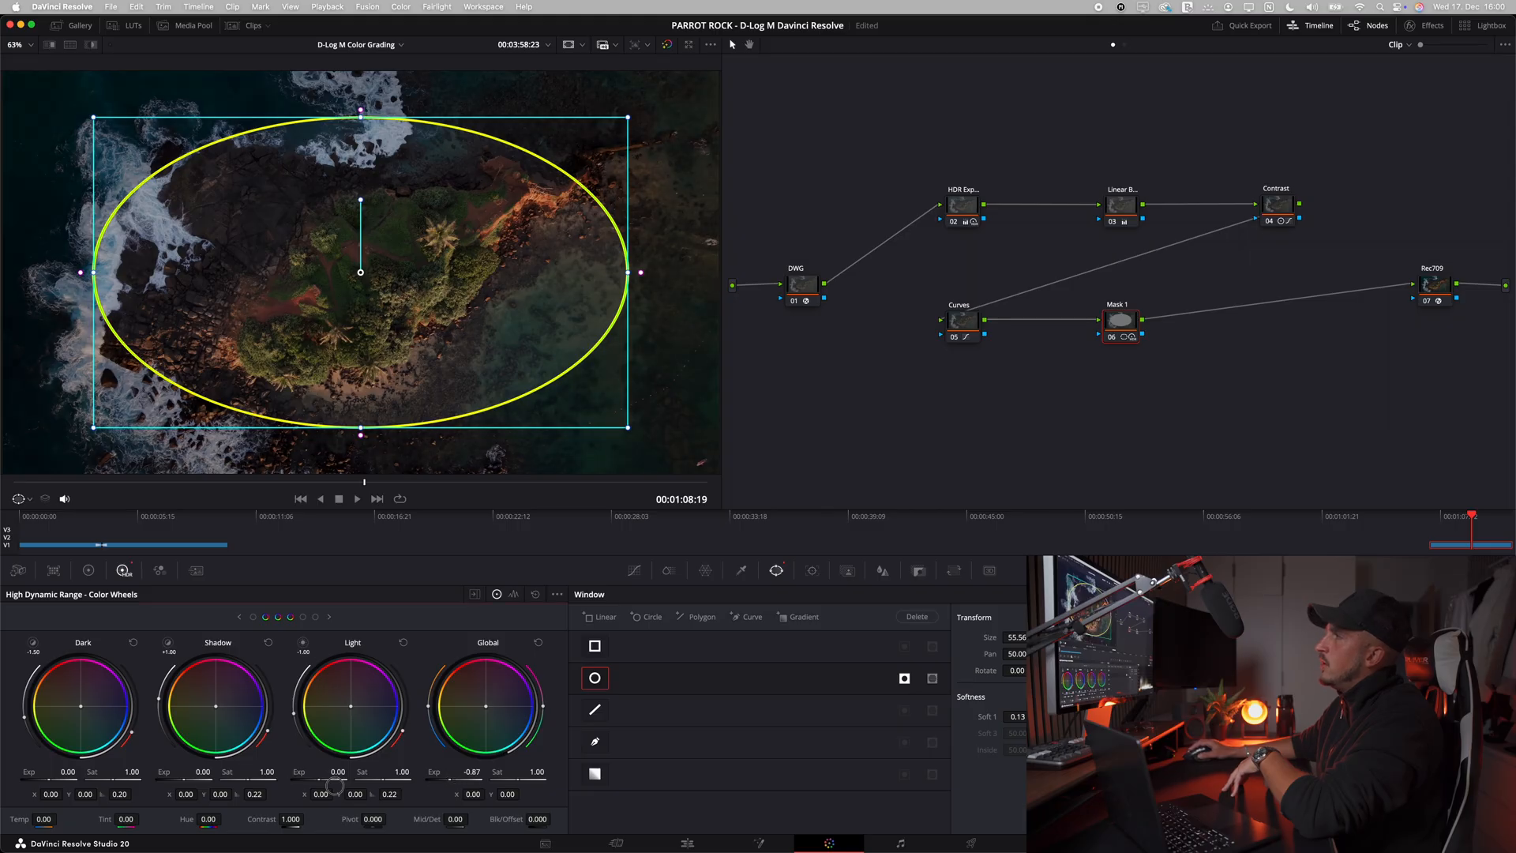
left_click(964, 328)
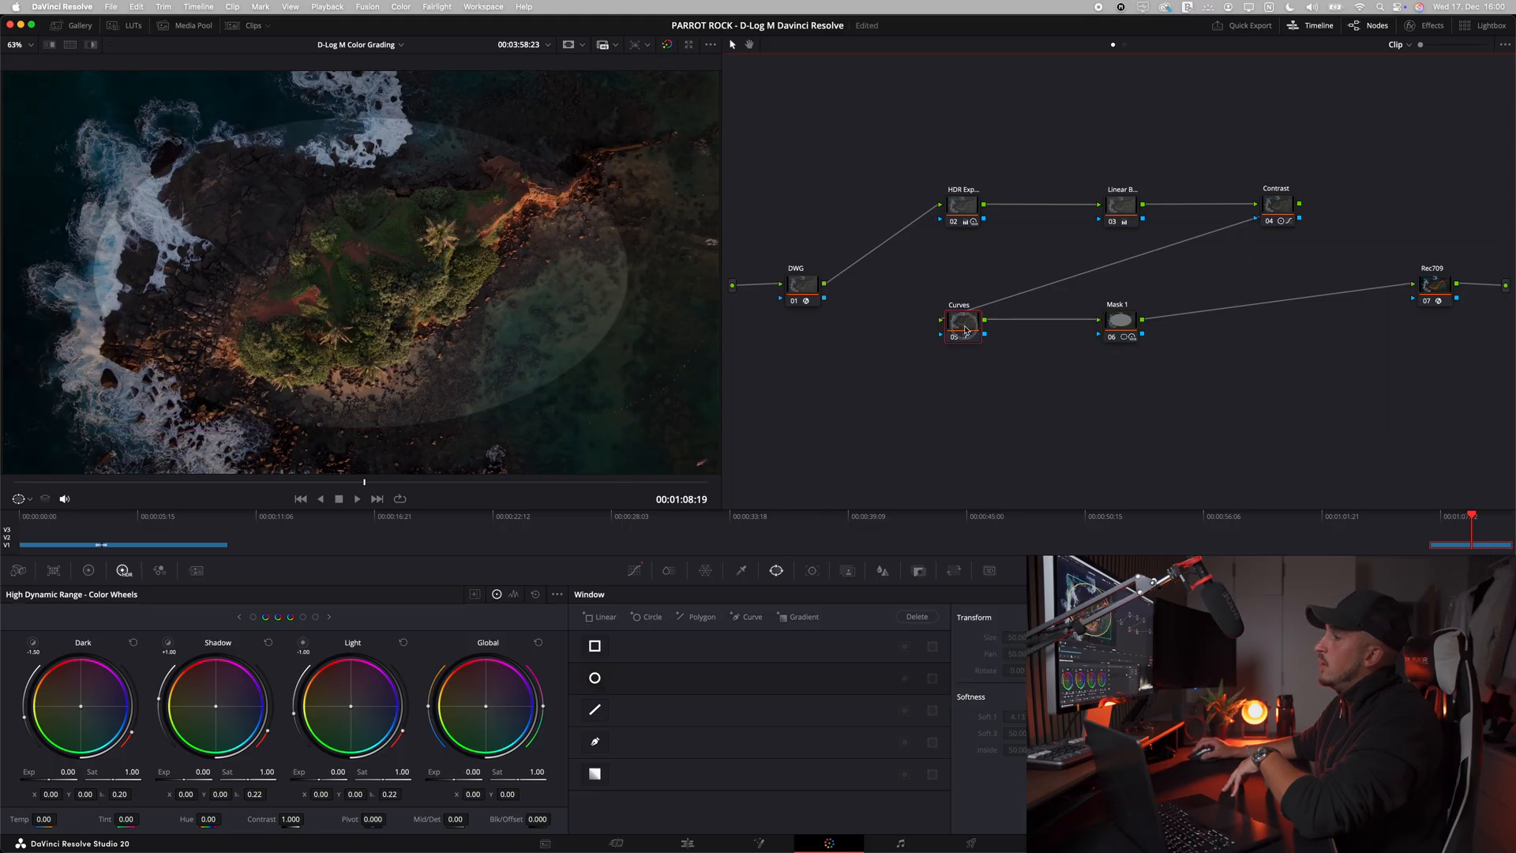
Step: Set Mask 1's HDR global exposure to -0.37 and widen the window's soft edge to about 5.58
left_click(1113, 326)
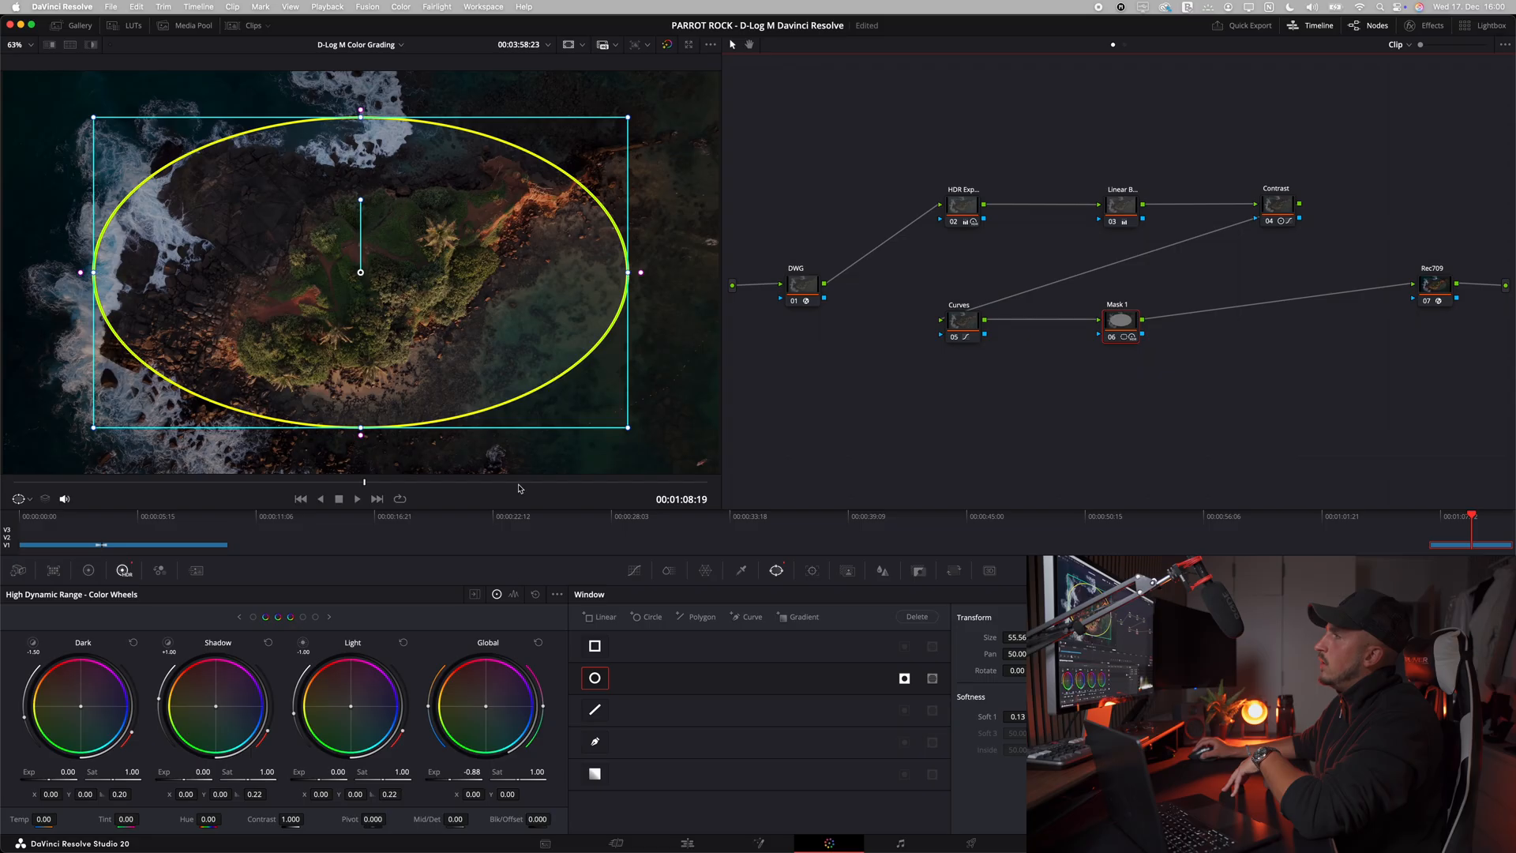
left_click_drag(451, 780, 562, 771)
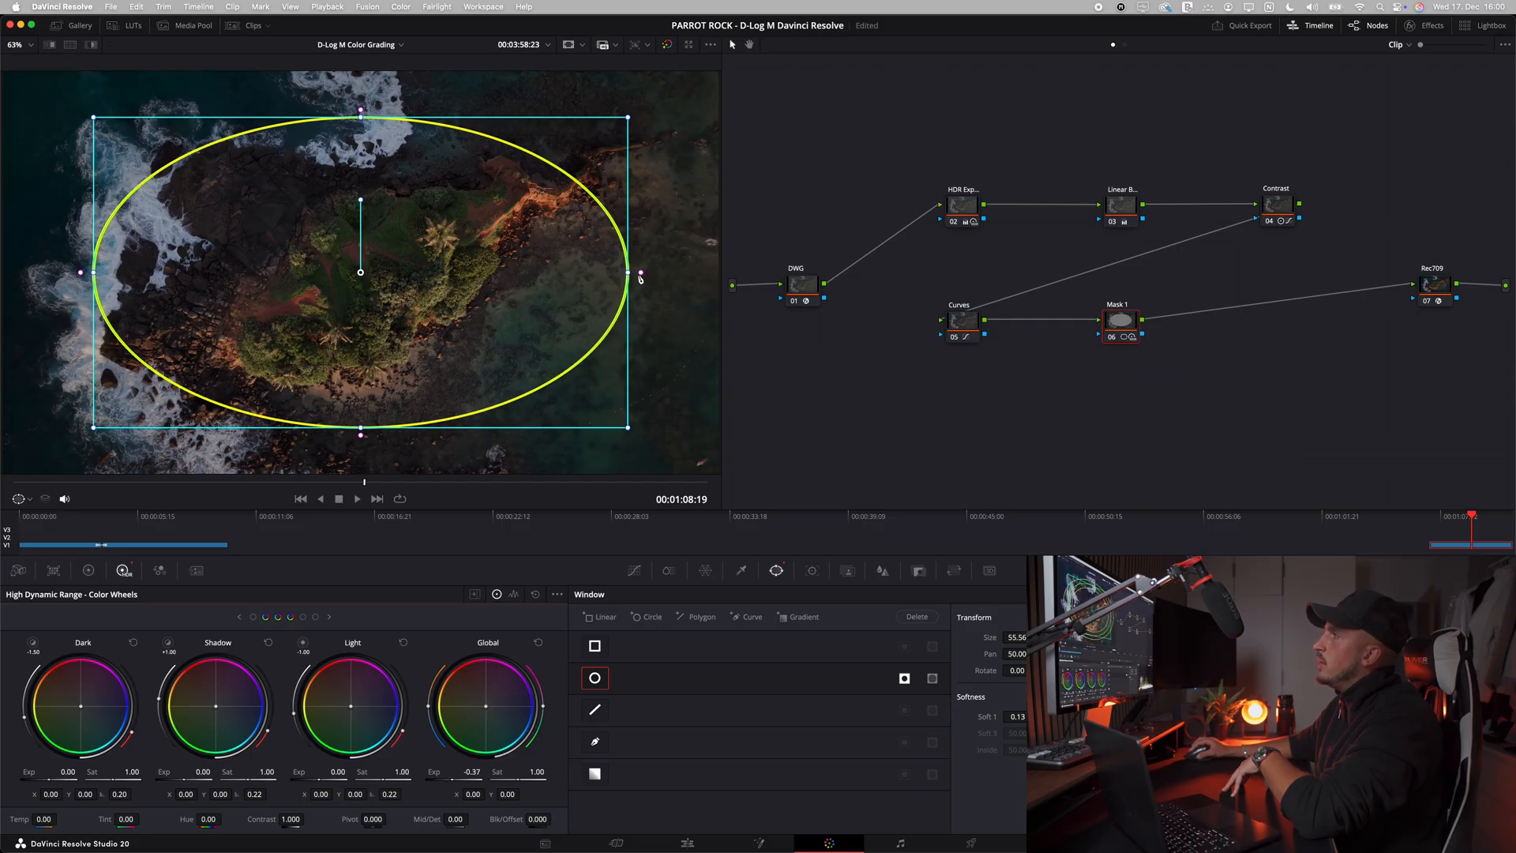
left_click_drag(640, 273, 670, 272)
Step: Compare the image with Mask 1 disabled and enabled, both with and without the window outline shown
left_click(1114, 337)
left_click(1111, 339)
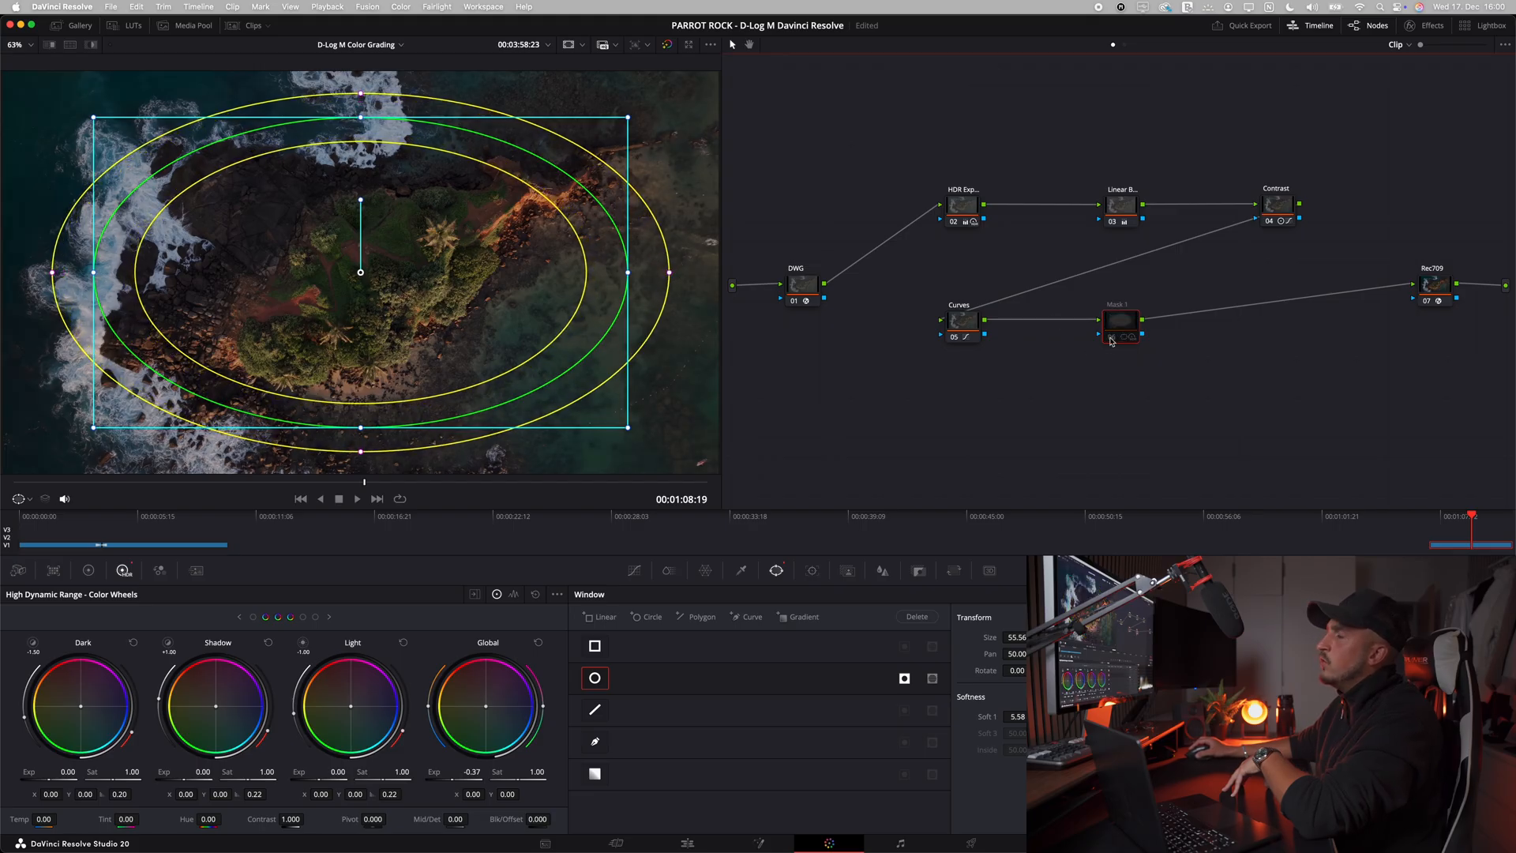
left_click(1110, 340)
left_click(975, 335)
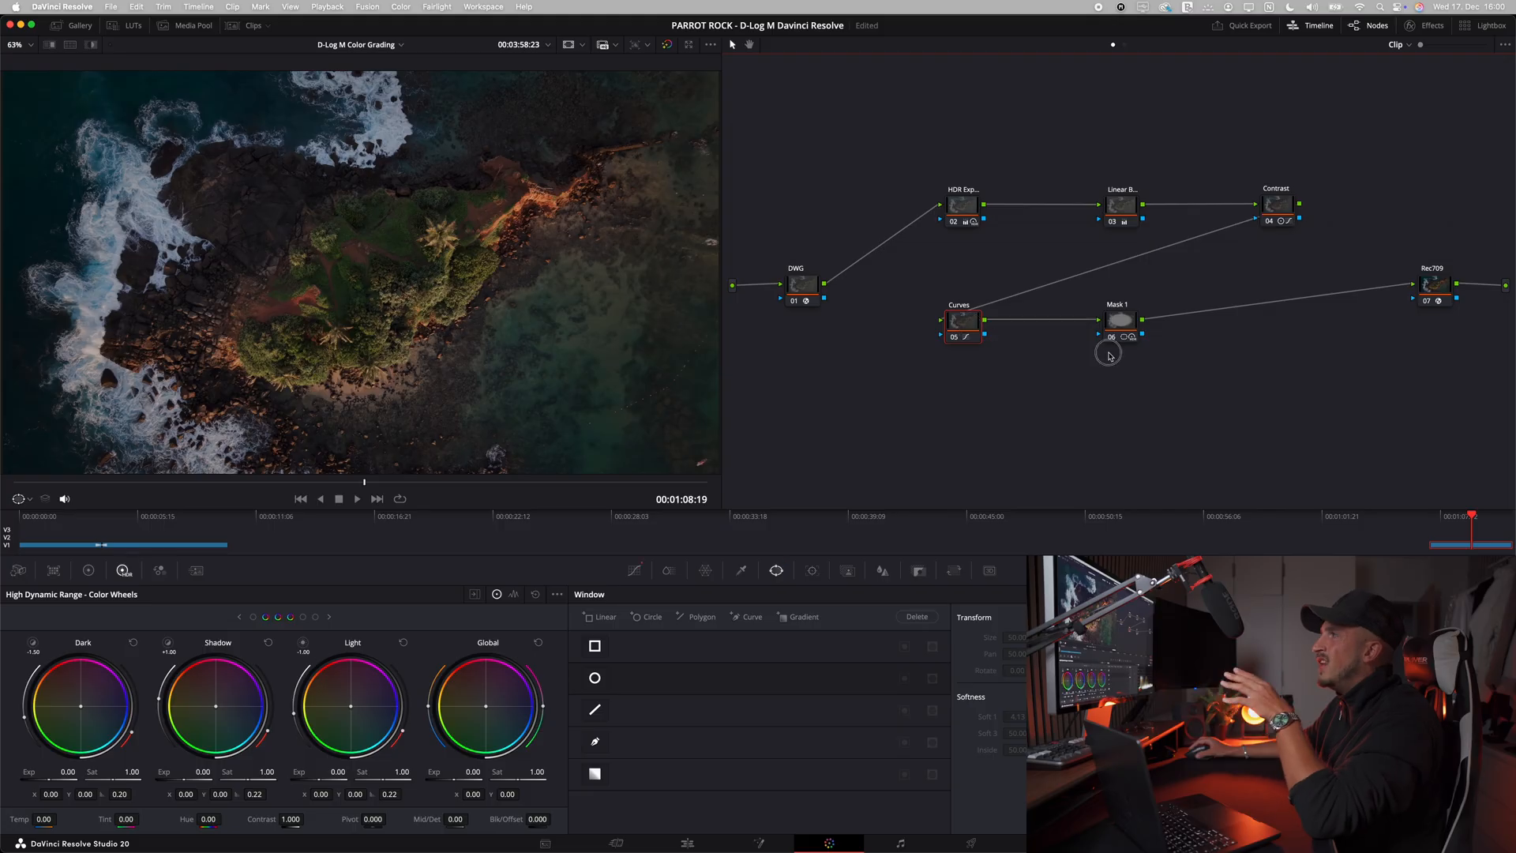
left_click(1114, 340)
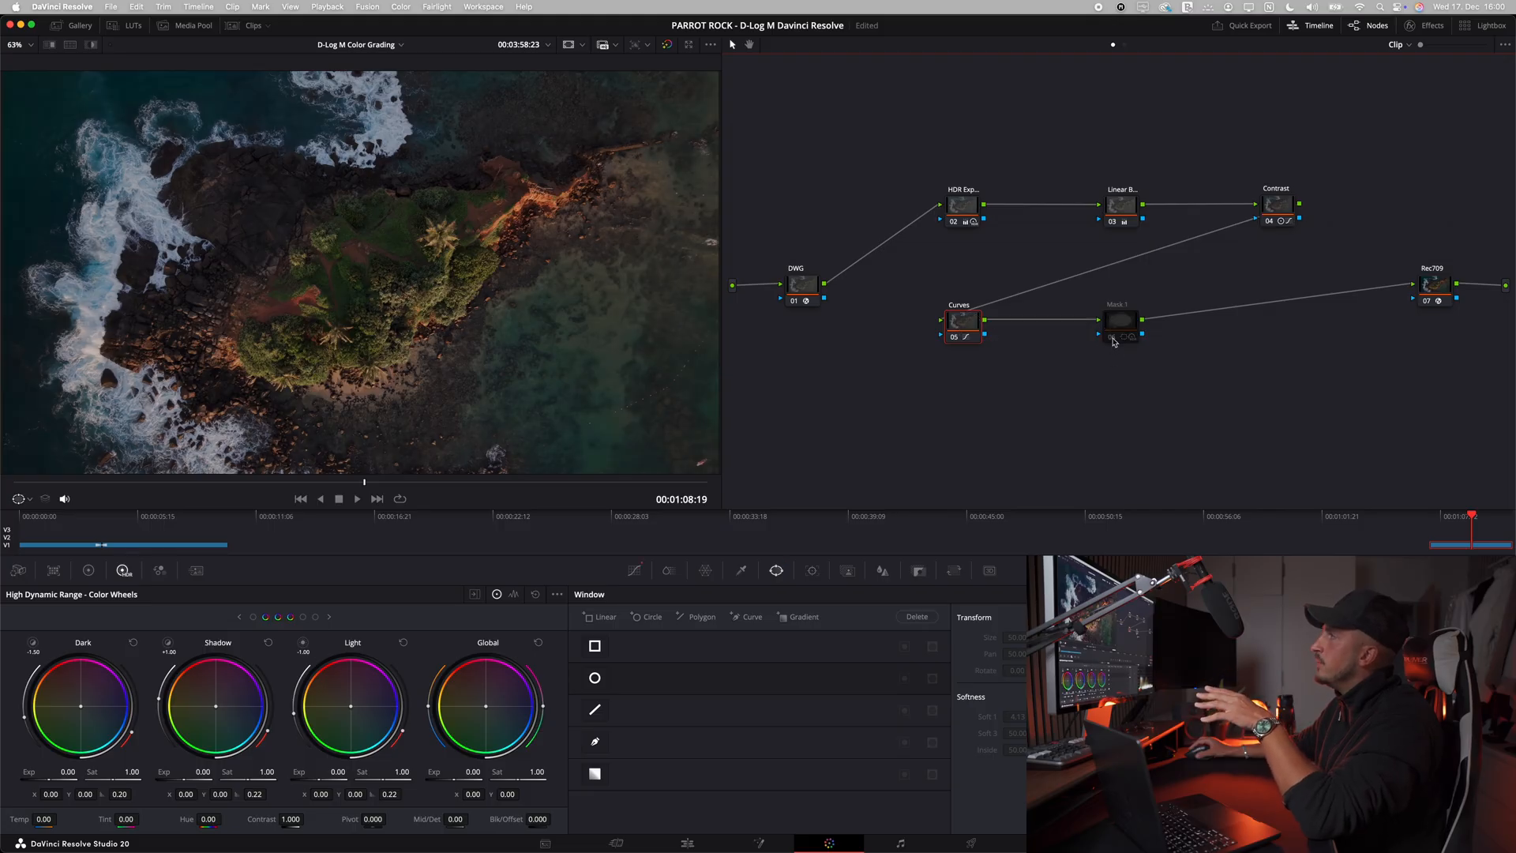
left_click(1114, 339)
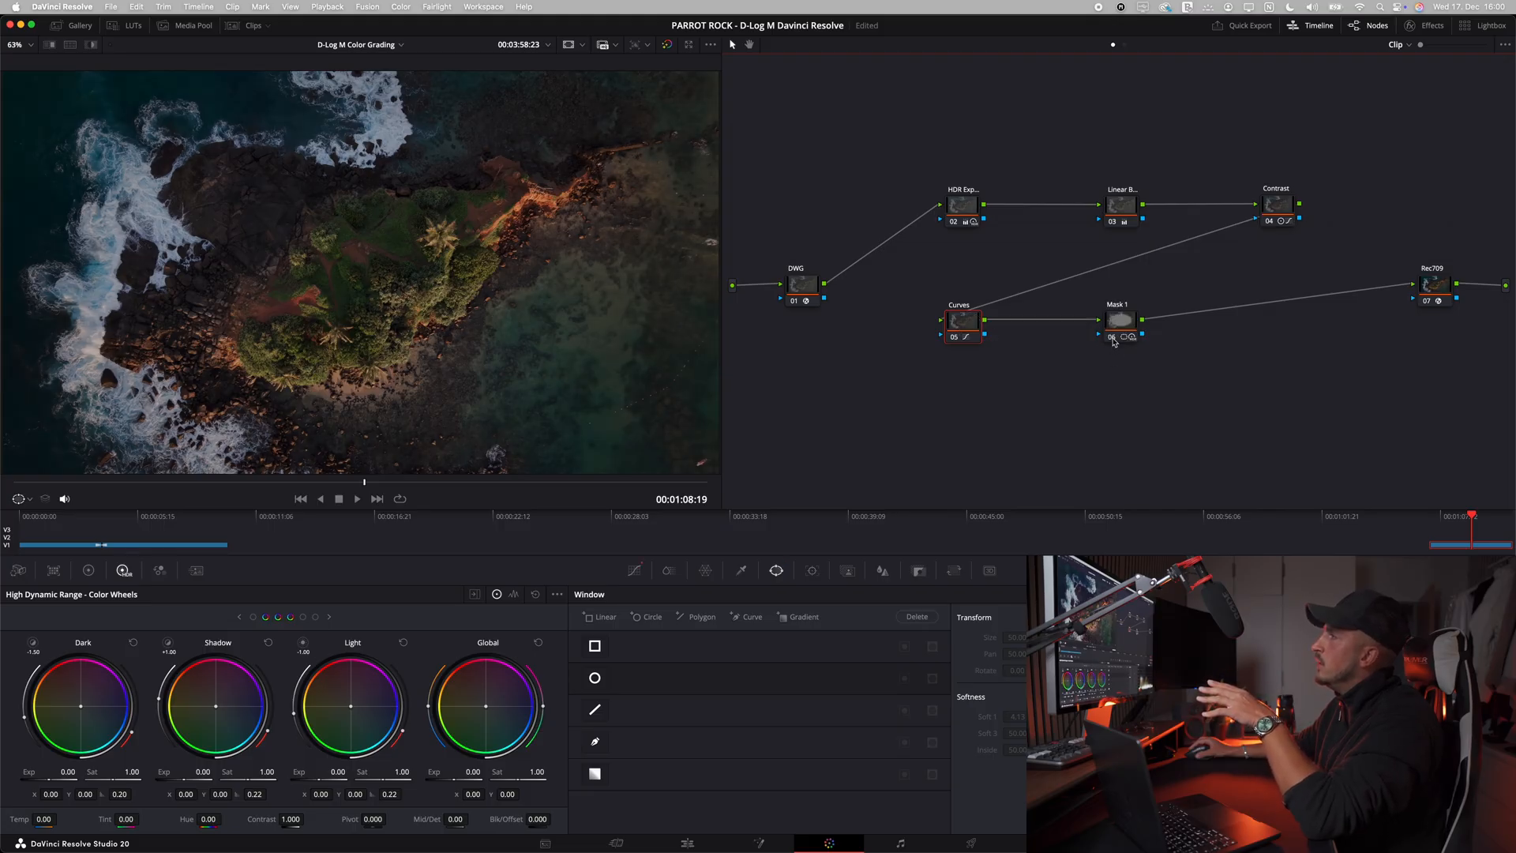
Step: Add a serial node after Mask 1, label it Details and place it beneath the Contrast node
left_click(1116, 324)
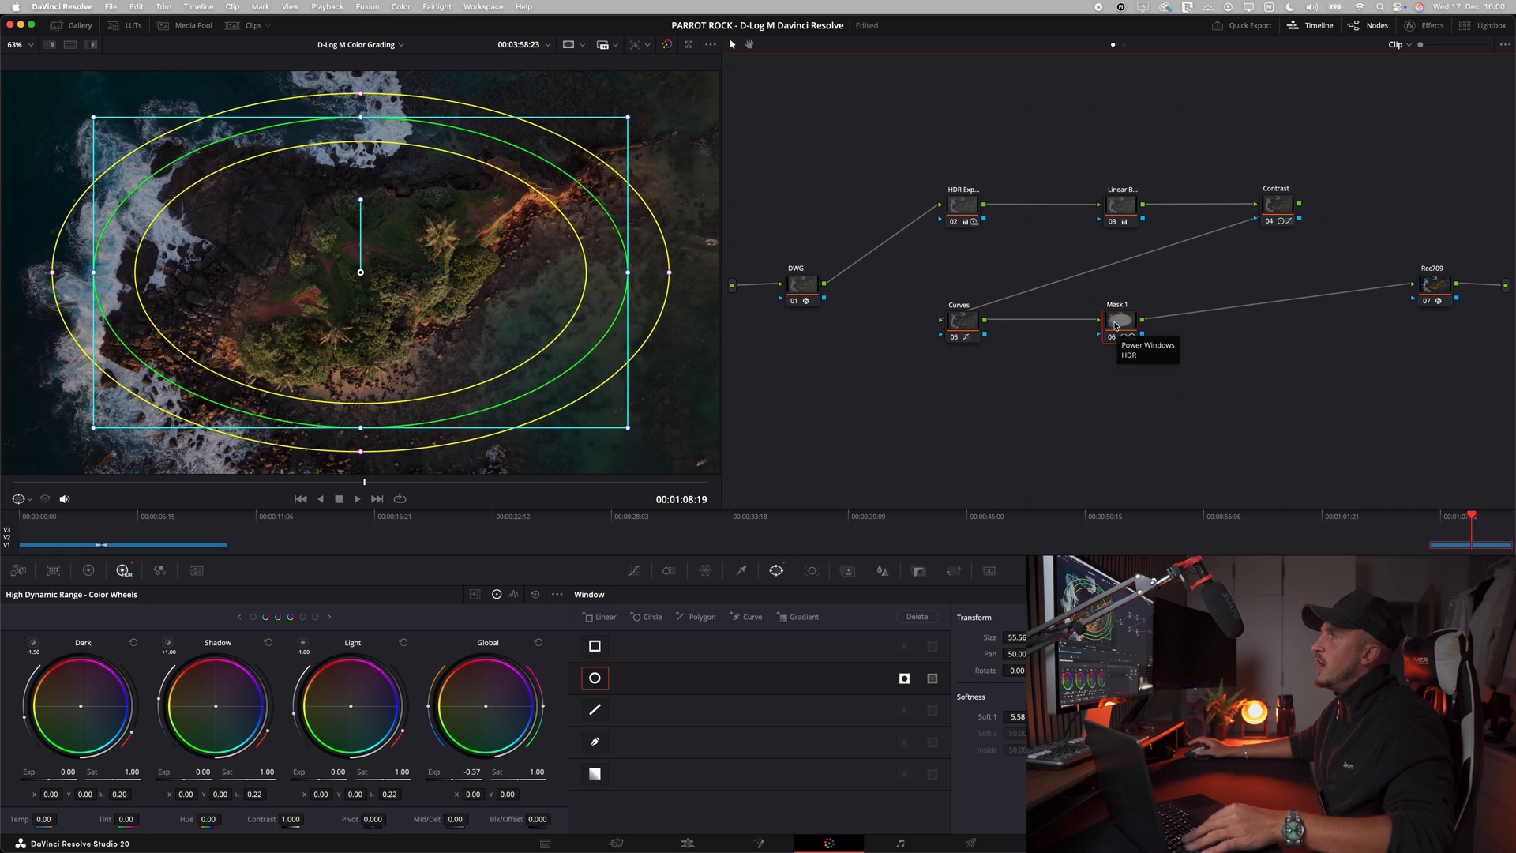
key("alt+s")
right_click(1183, 324)
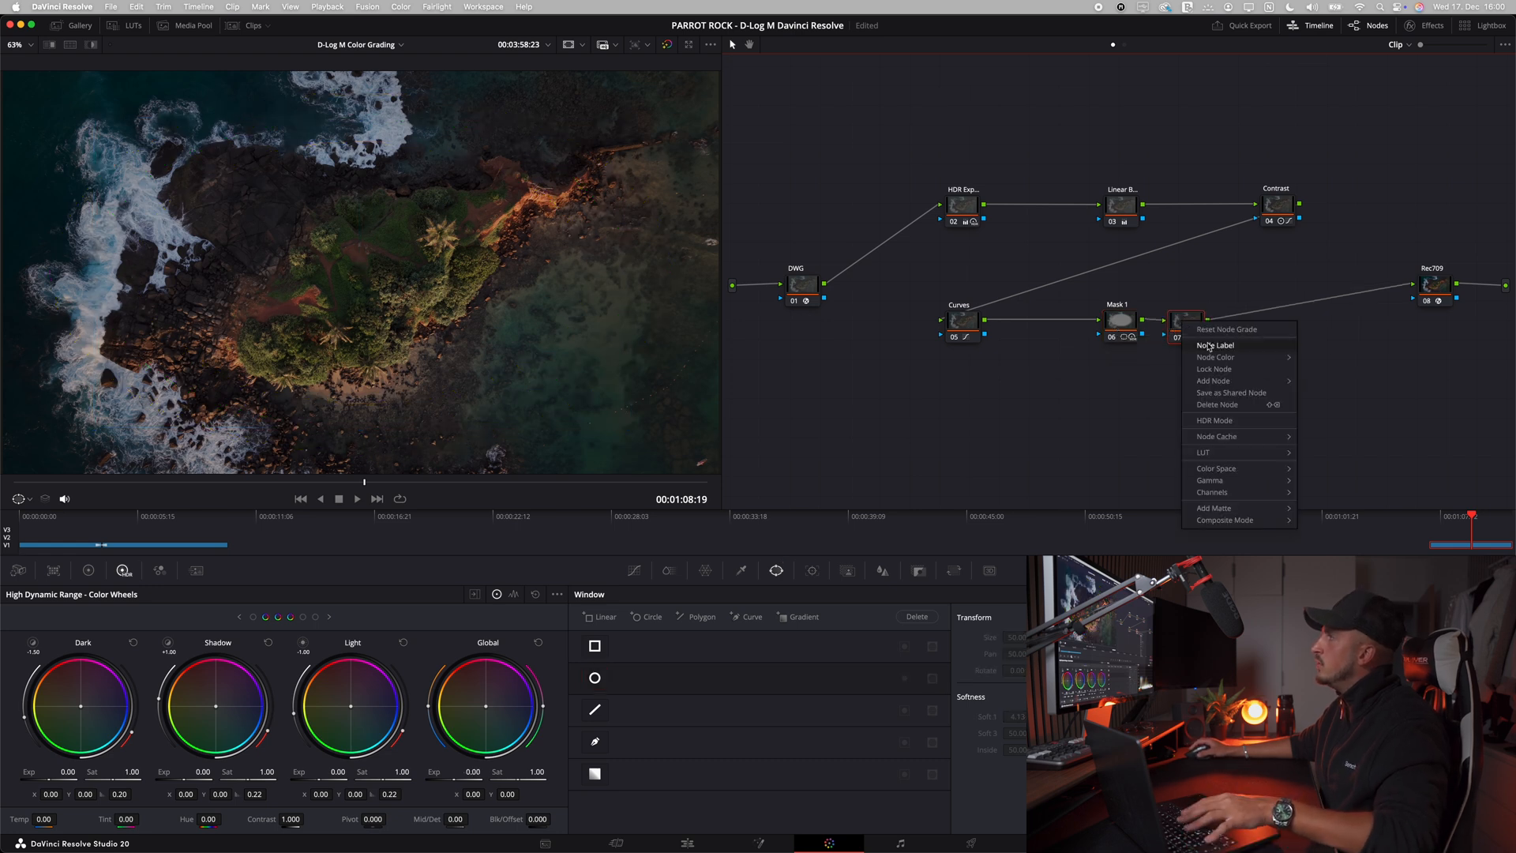
left_click(1207, 346)
type("Details")
key("Return")
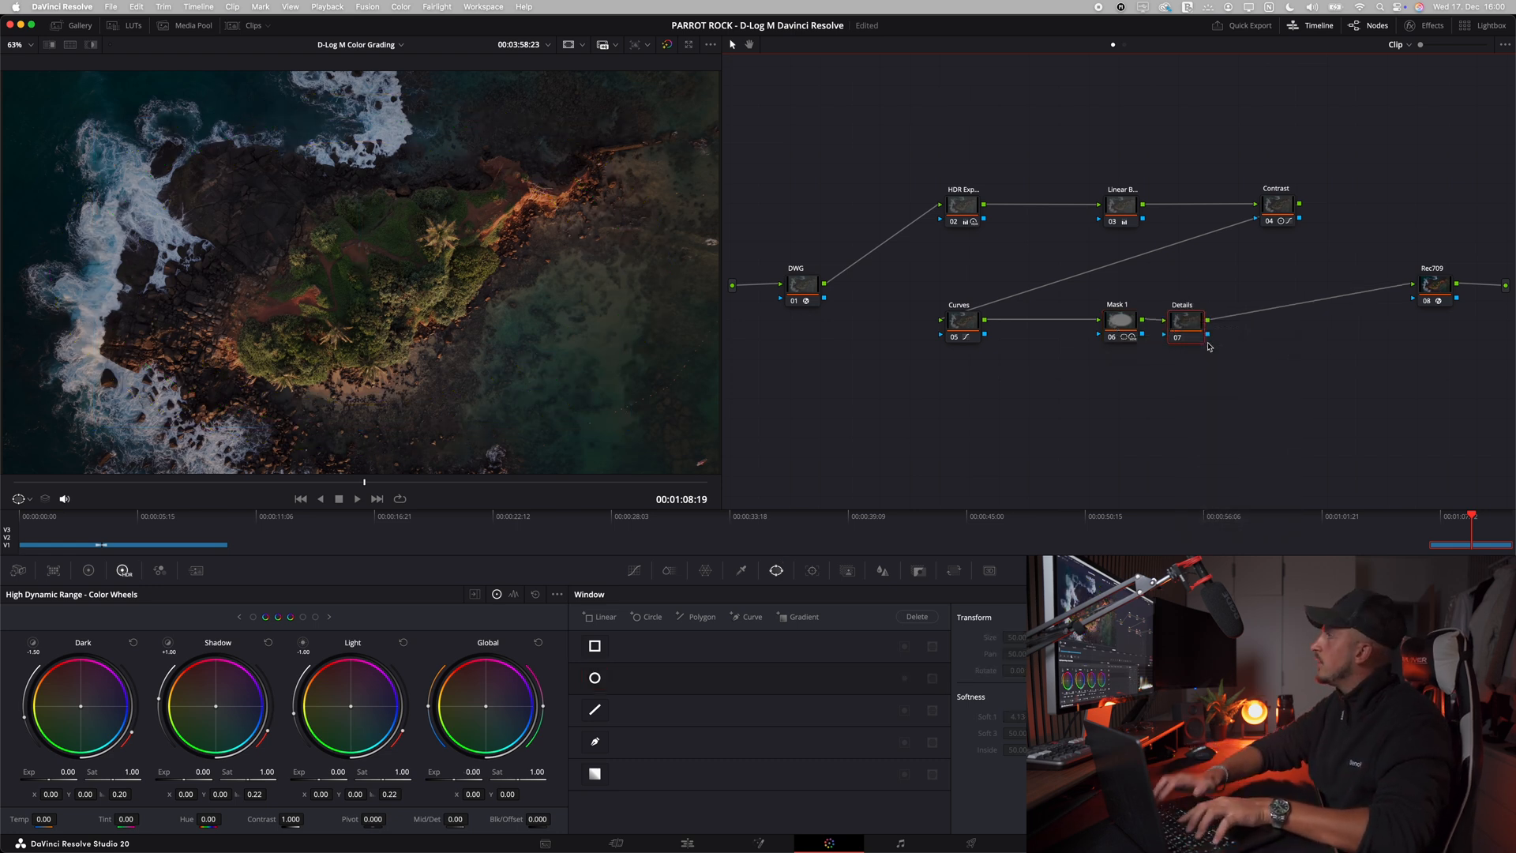
left_click_drag(1184, 326, 1260, 323)
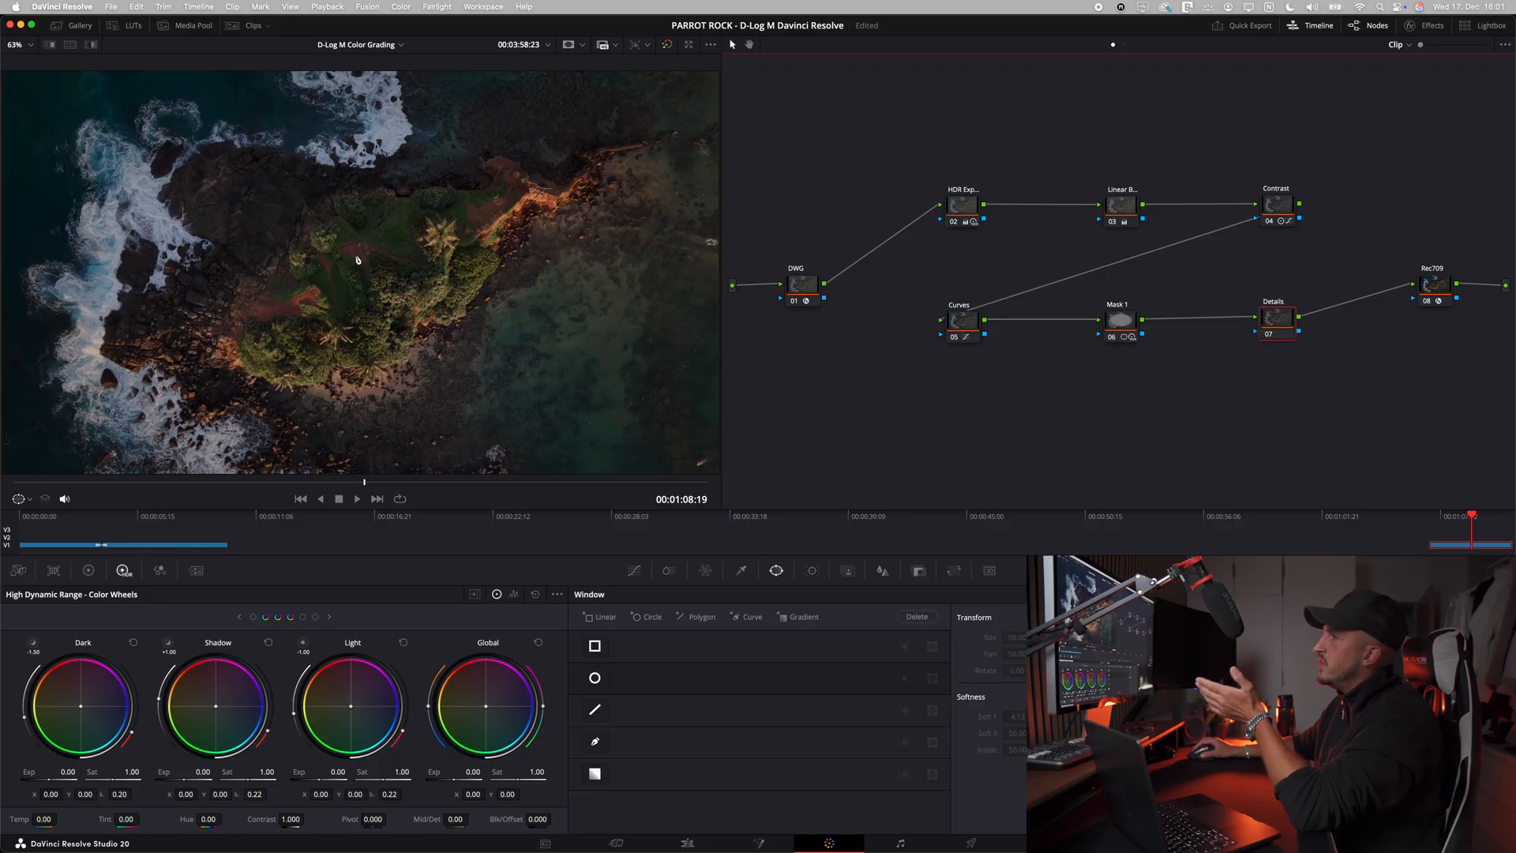
Step: Copy Mask 1's grade onto the Details node and invert the copied circular window so it targets the island
left_click(1129, 328)
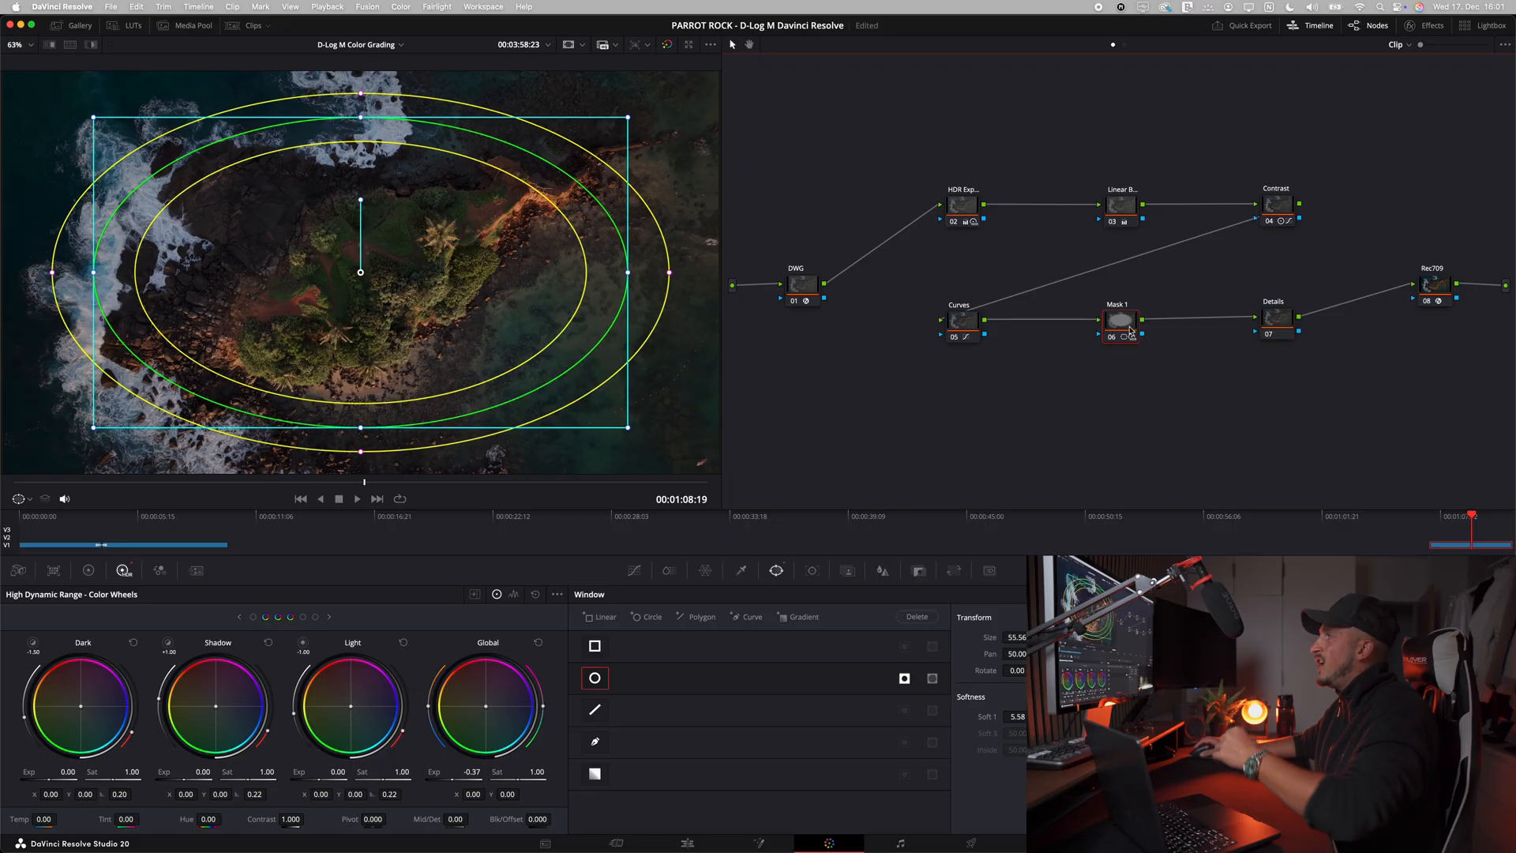
key("super+c")
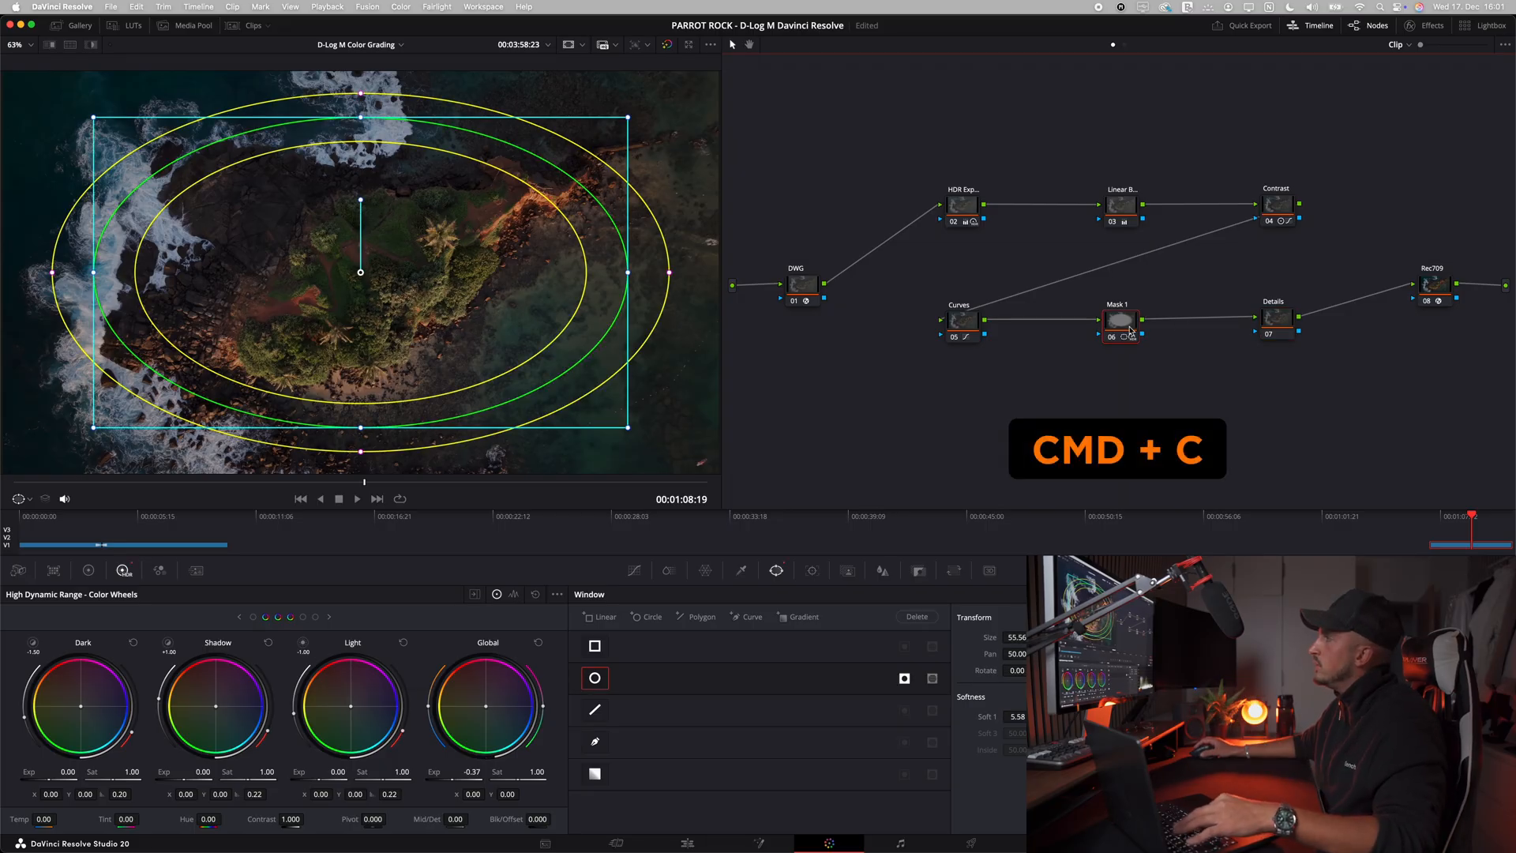
left_click(1279, 318)
key("super+v")
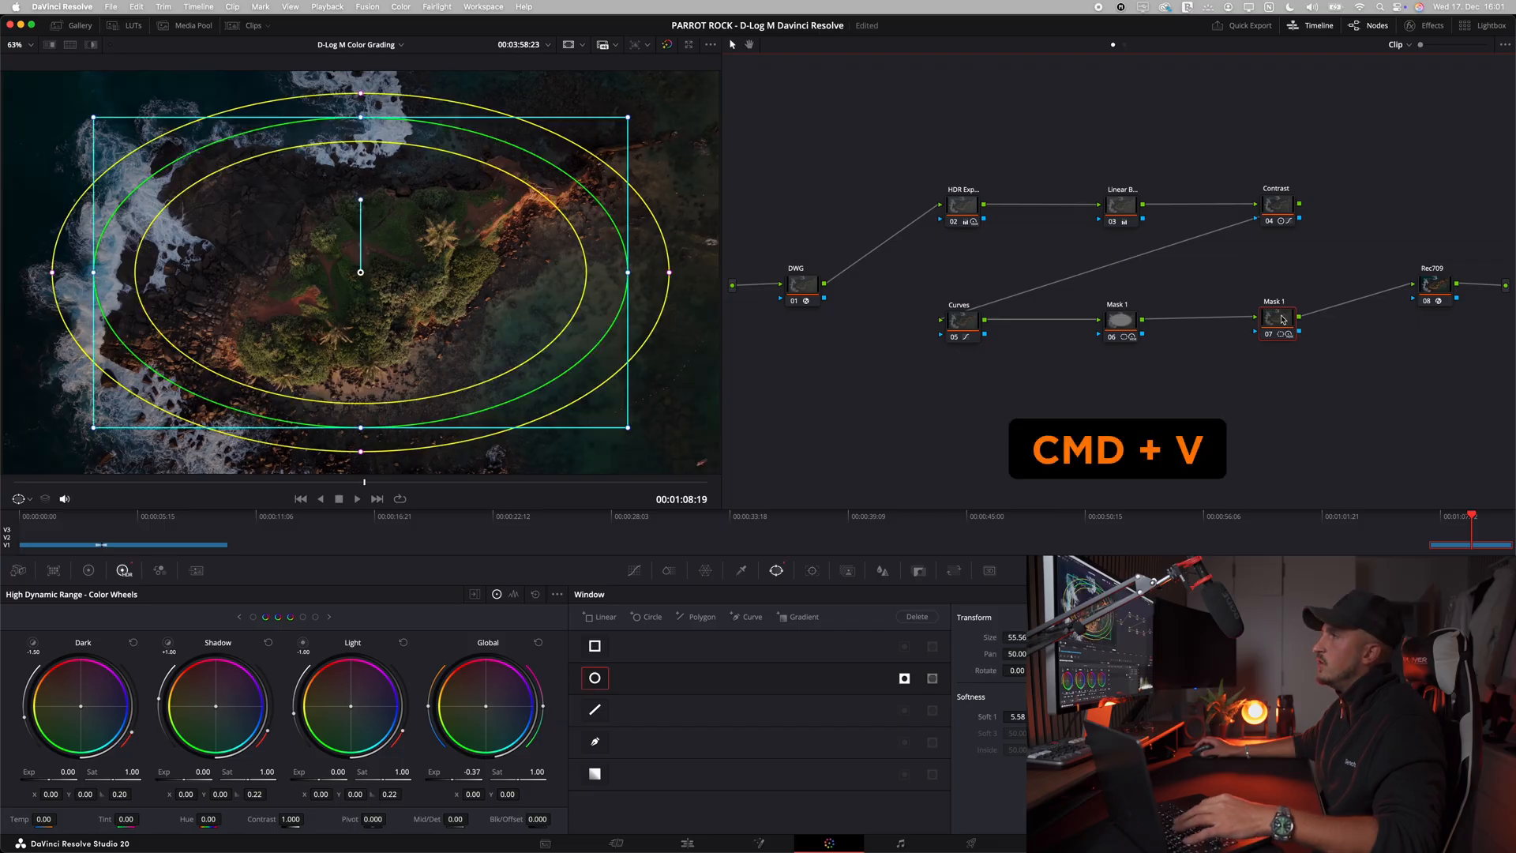
left_click(904, 679)
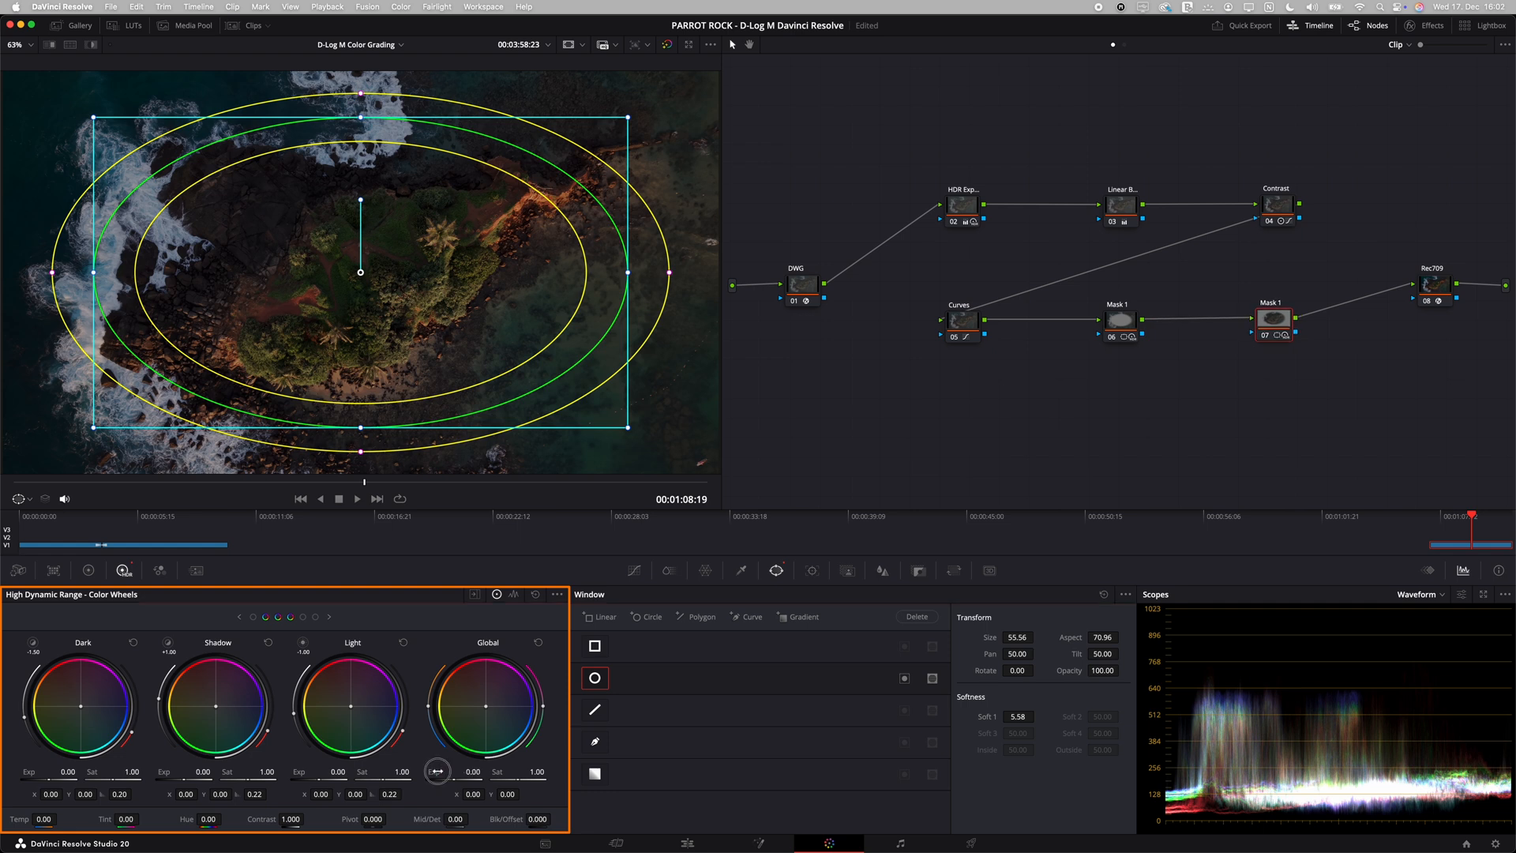
Step: Reset the HDR global exposure on the copied mask node and open the primary color wheels
double_click(438, 772)
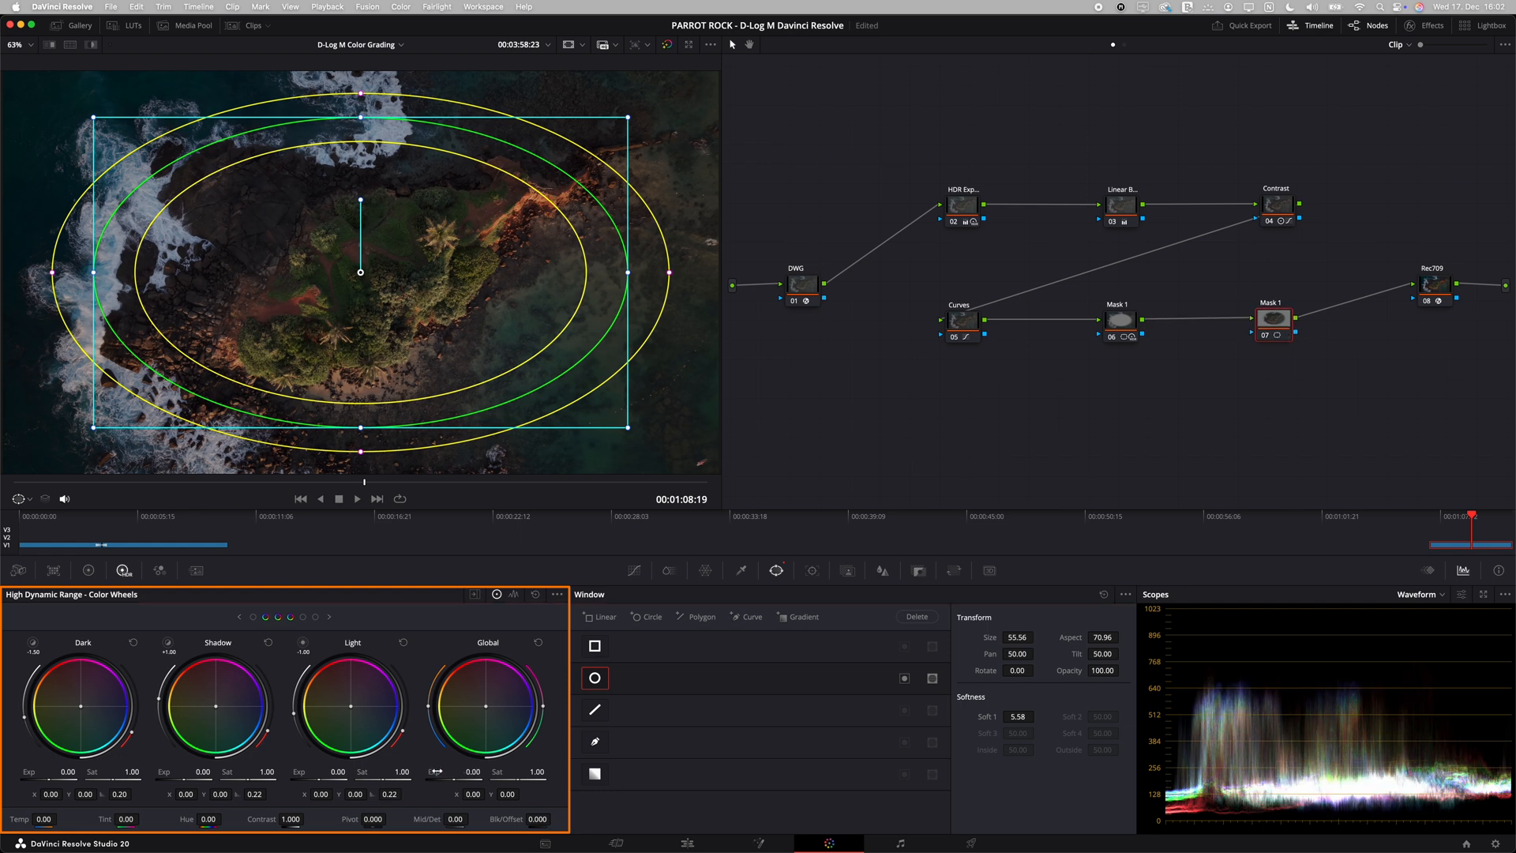
left_click(91, 571)
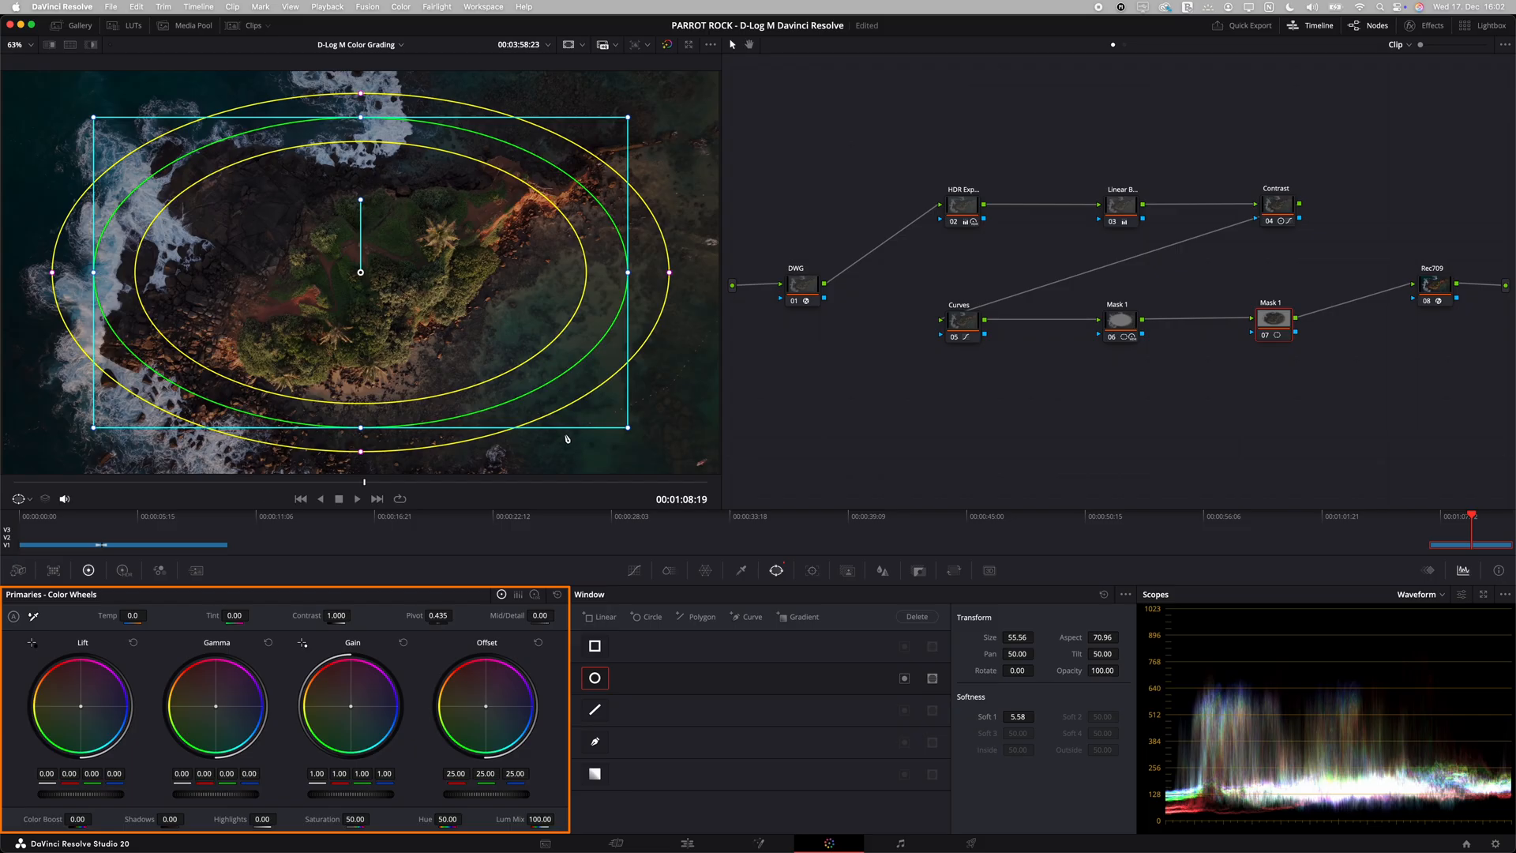